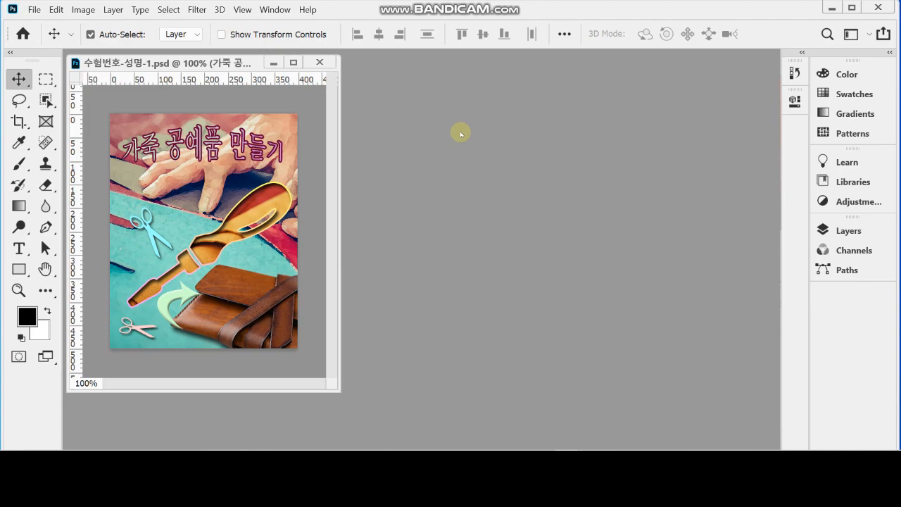
Create a new white RGB document 400 pixels wide and 500 pixels high at 72 pixels/inch
key(ctrl)
key(ctrl+n)
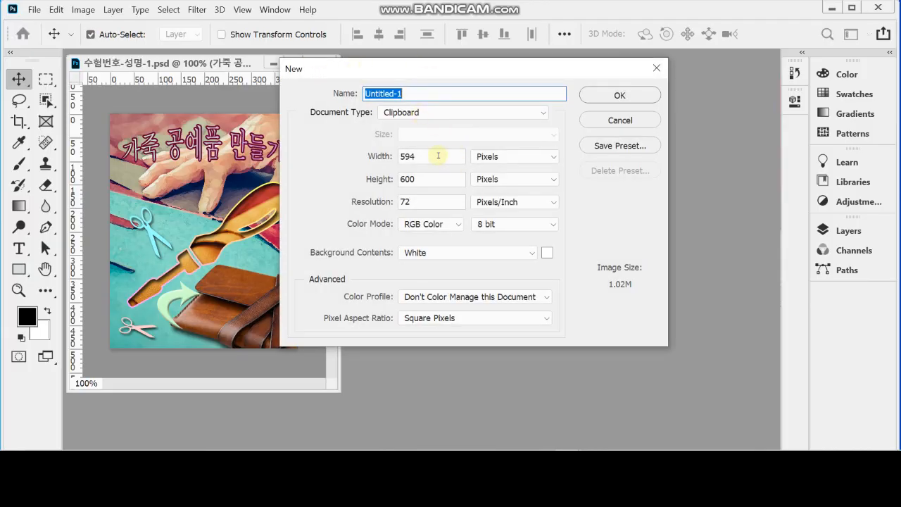
drag(438, 156, 354, 151)
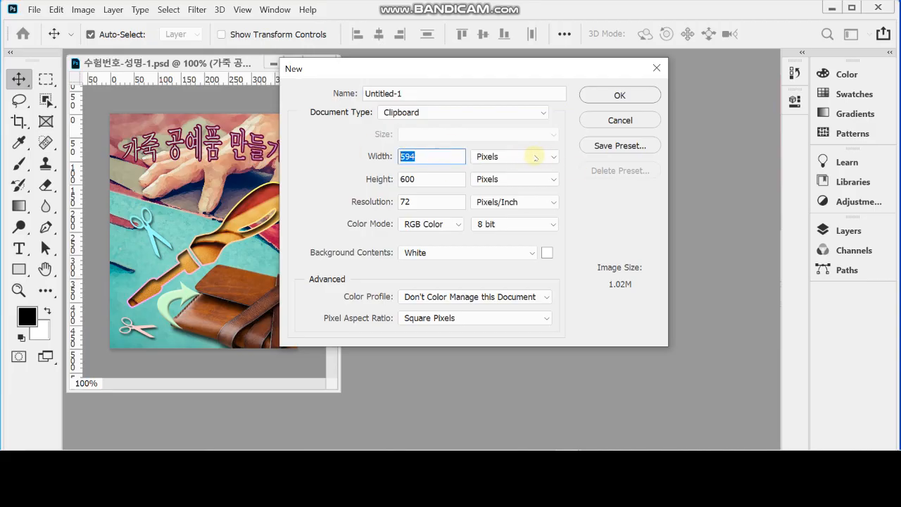
click(535, 156)
click(528, 169)
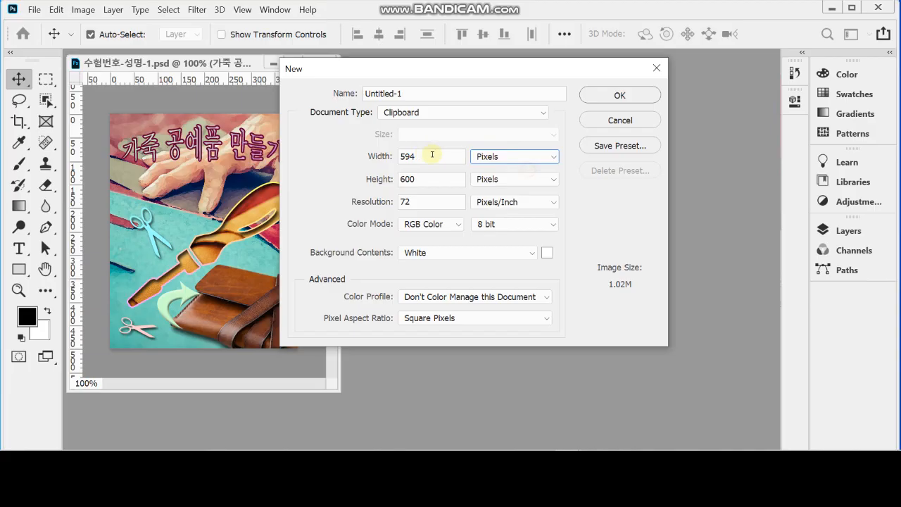
drag(434, 156, 347, 154)
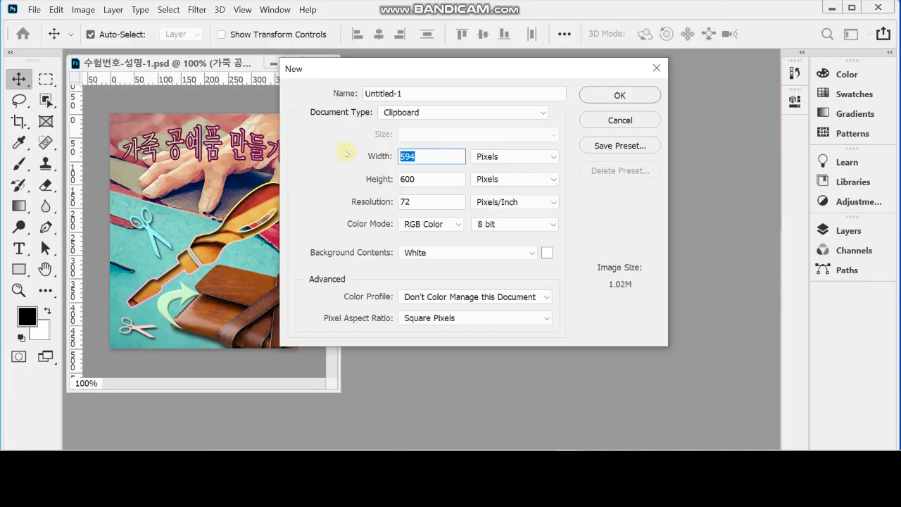
text(400)
key(Tab)
key(Tab)
text(500)
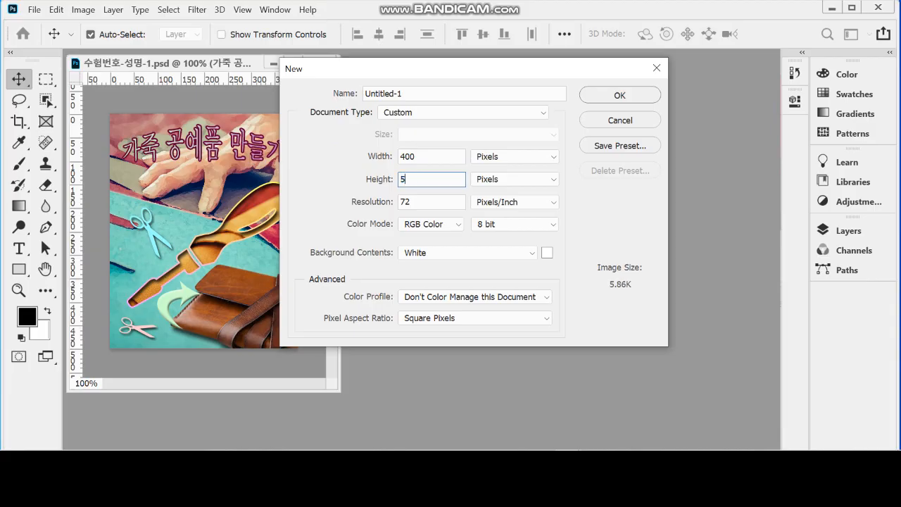
key(Tab)
key(Tab)
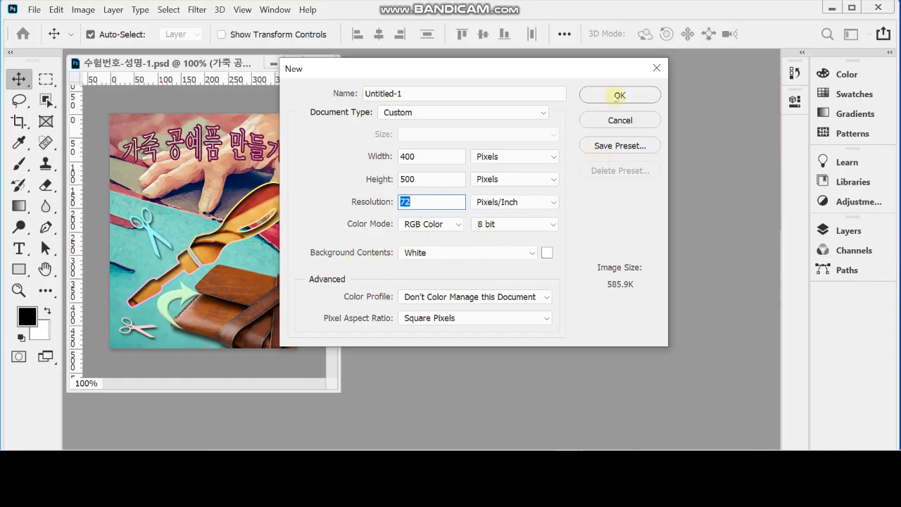
click(619, 95)
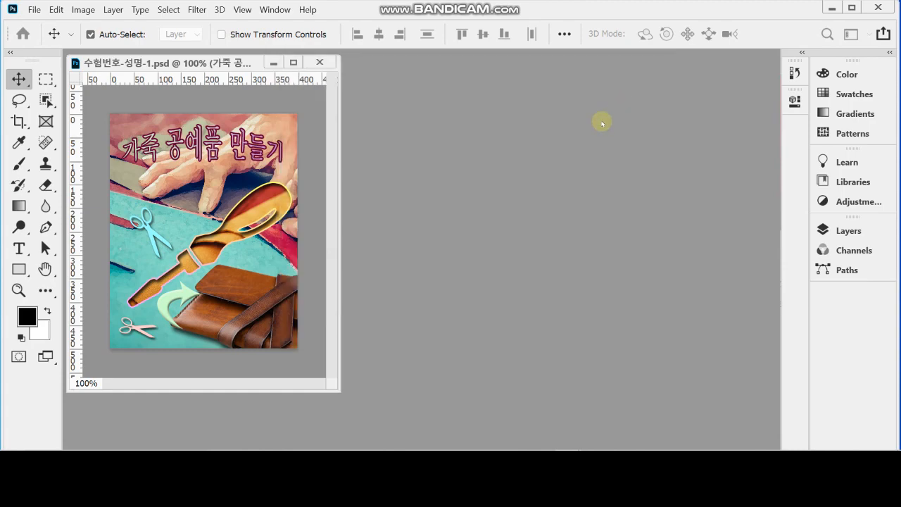
Place the blank document's window beside the finished sample, fit it around the canvas, and show its rulers and grid
drag(221, 77, 369, 57)
drag(511, 322, 533, 340)
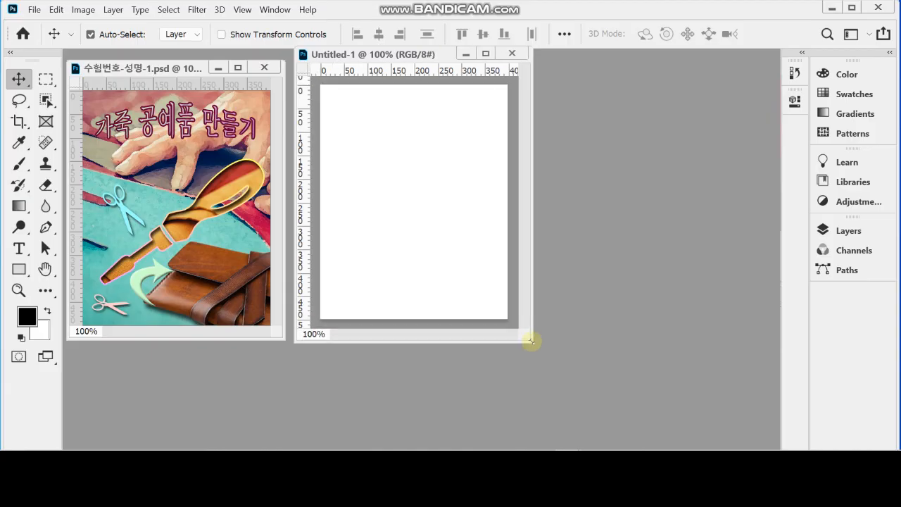
key(ctrl+r)
key(ctrl+r)
key(ctrl+apostrophe)
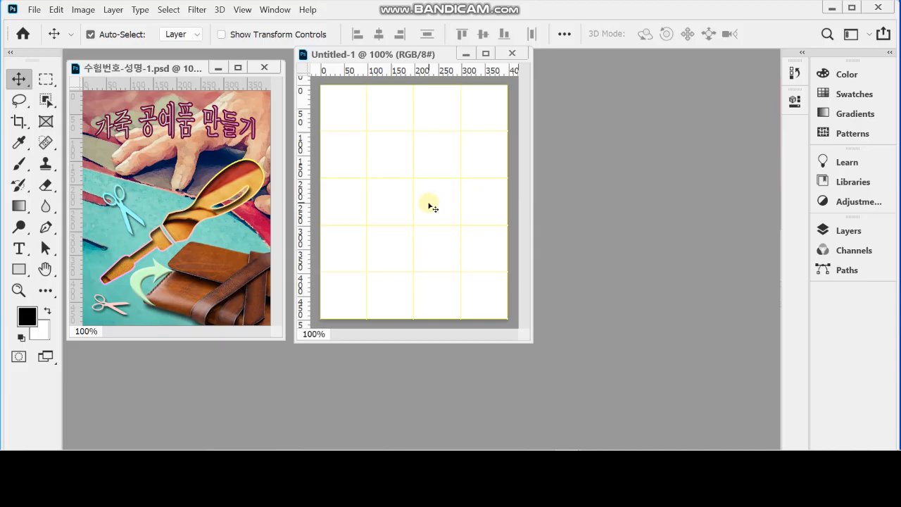
Open the source images 1급-1.jpg, 1급-2.jpg and 1급-3.jpg together from the Image folder
double_click(584, 209)
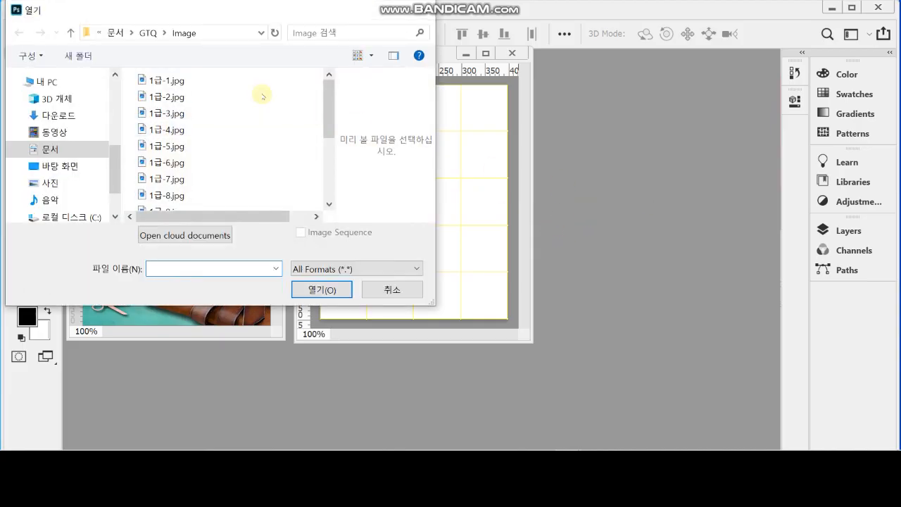
click(161, 80)
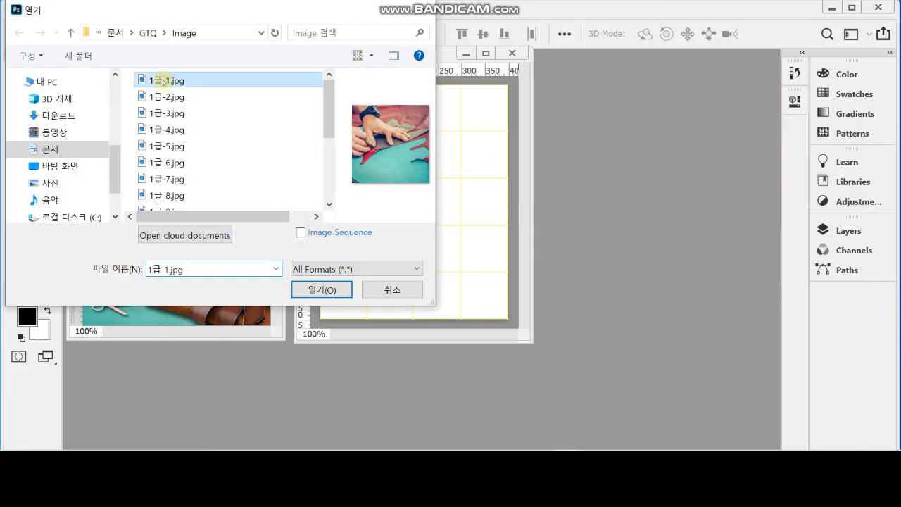
shift+click(176, 113)
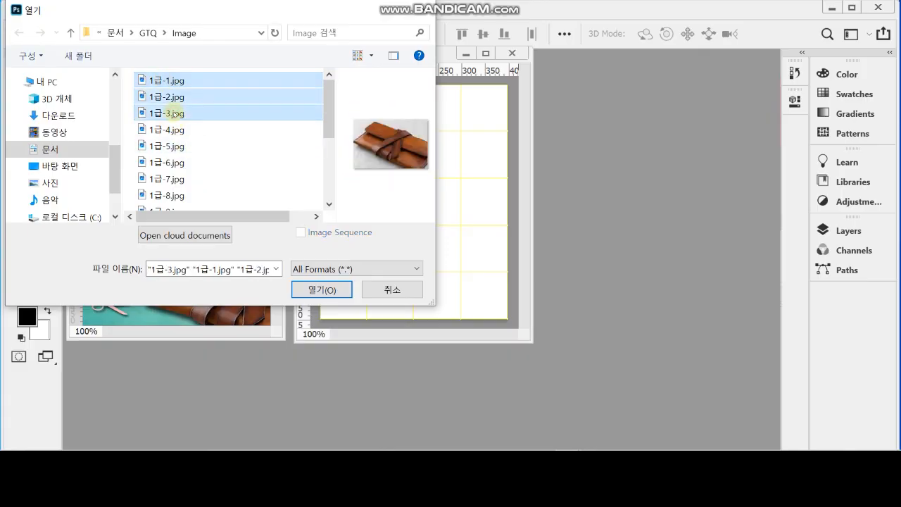
click(319, 288)
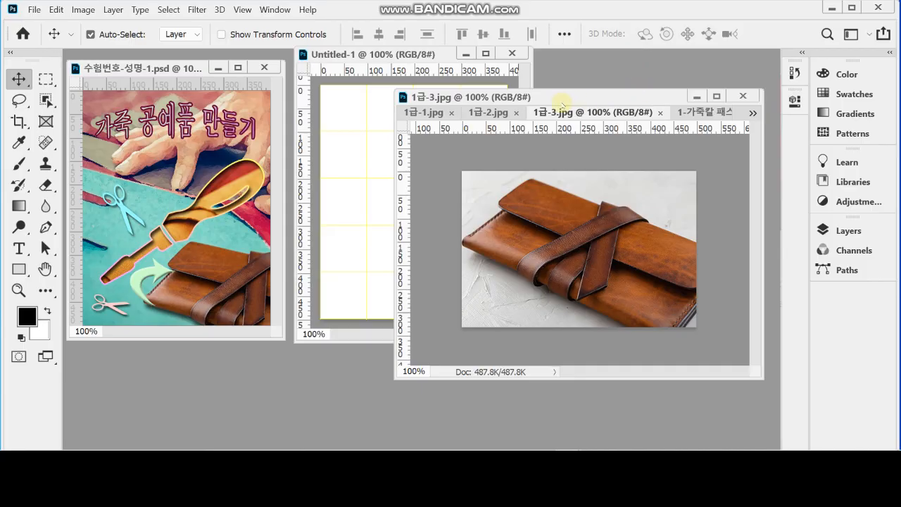
Move the opened photos' window away from the blank canvas and look through the three photos, ending on 1급-1.jpg
drag(569, 99, 593, 135)
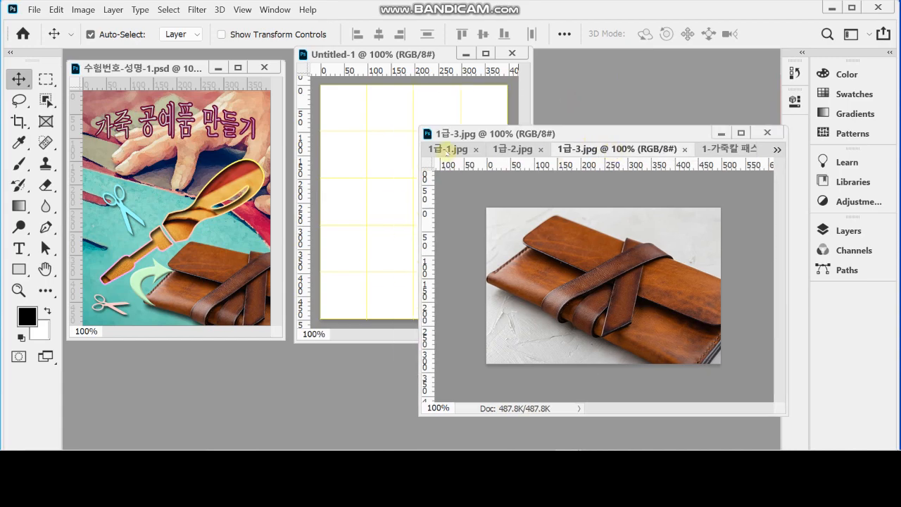
drag(428, 133, 449, 152)
click(613, 211)
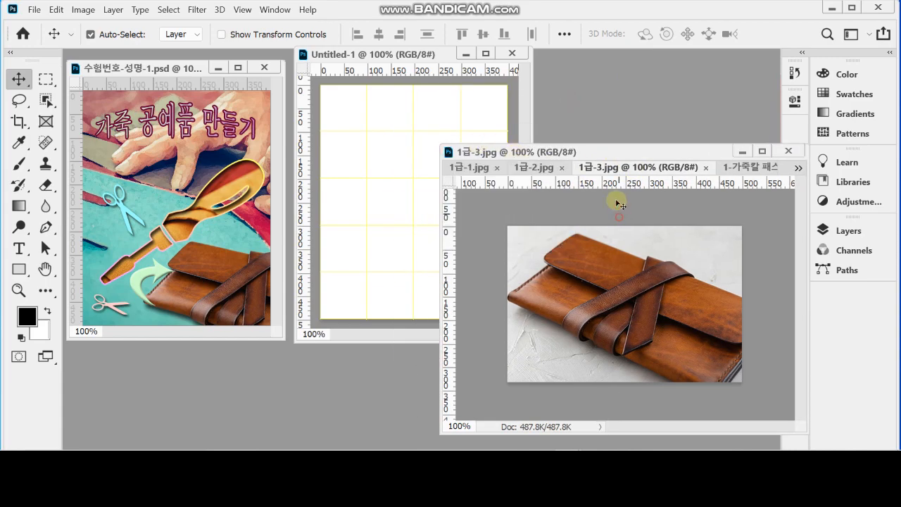
click(479, 167)
click(610, 167)
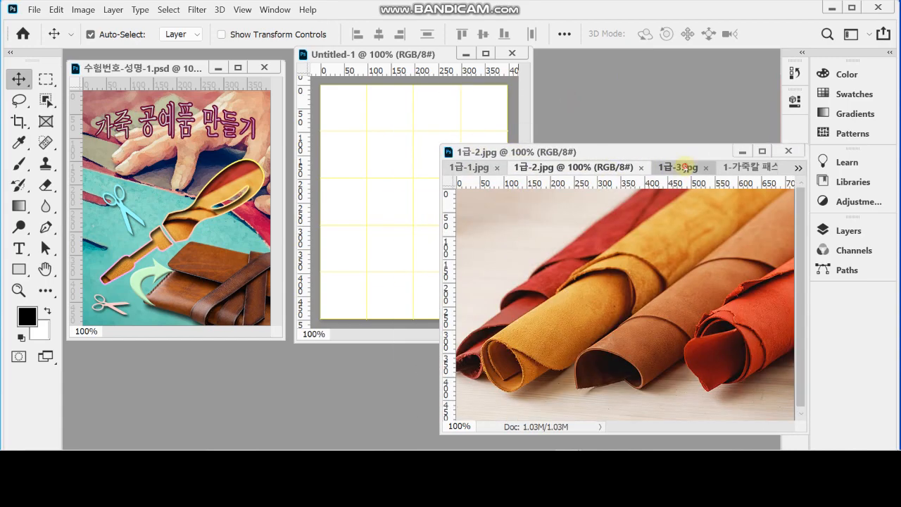
click(681, 168)
click(475, 167)
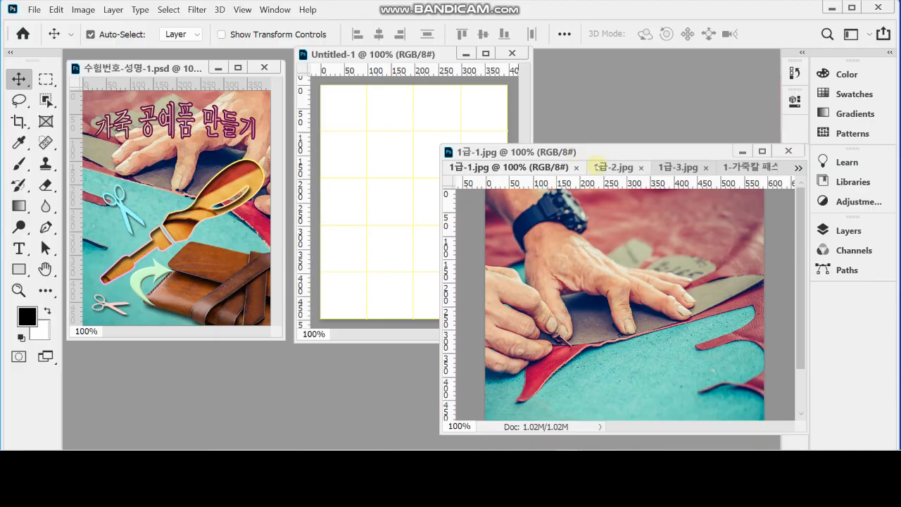
Copy the entire 1급-1.jpg image and paste it into the blank 400 × 500 pixel document
click(402, 121)
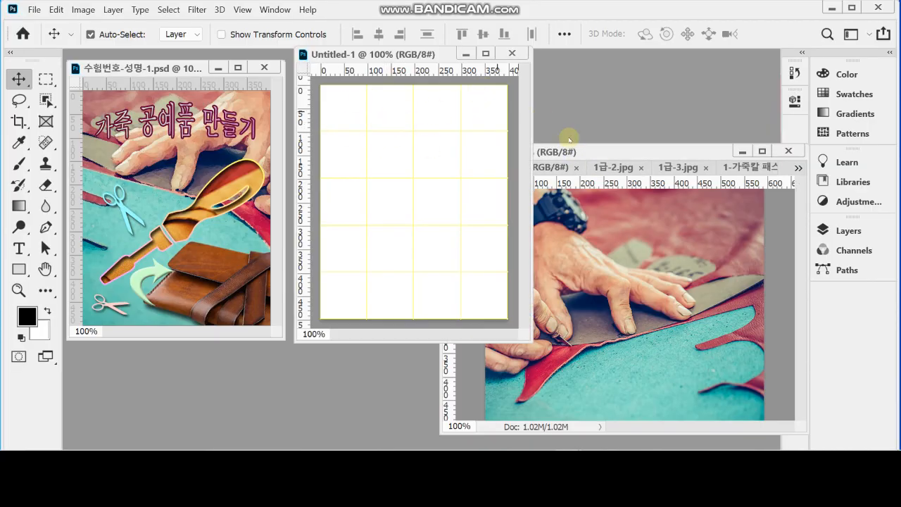
click(584, 152)
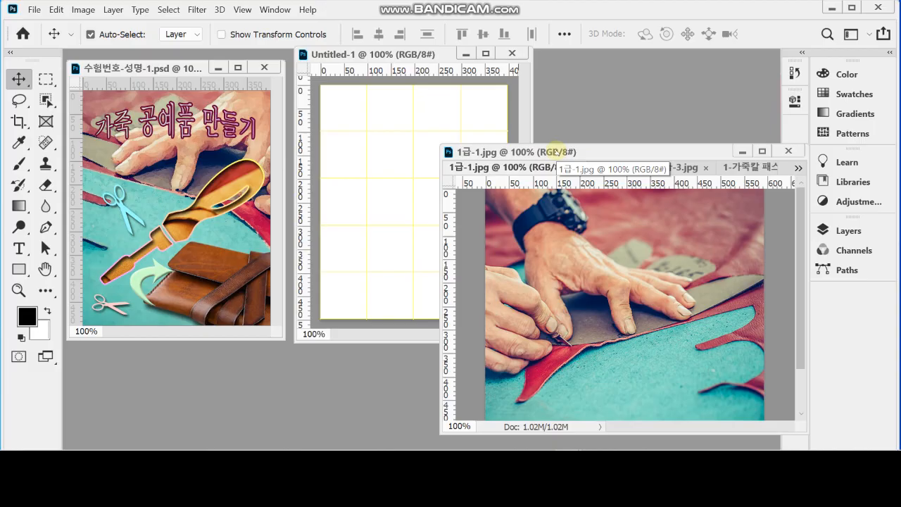
key(ctrl+a)
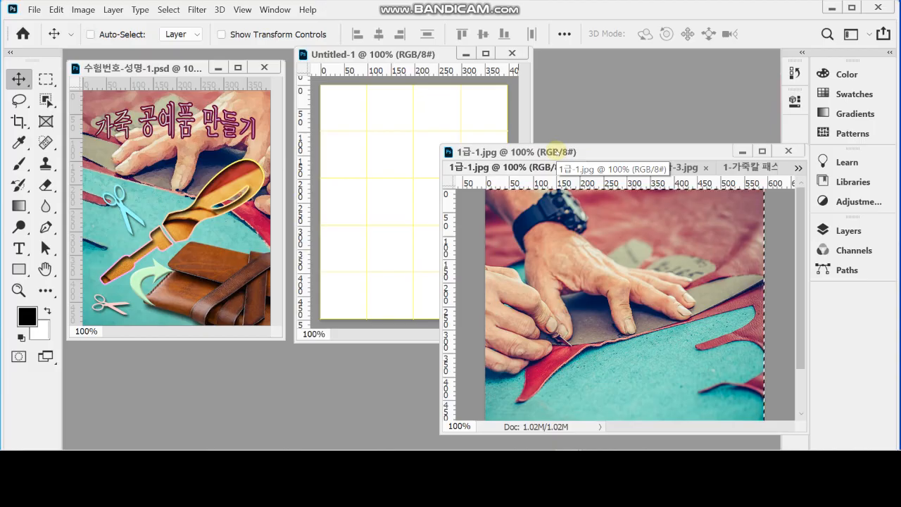
key(ctrl+c)
click(432, 136)
key(ctrl+v)
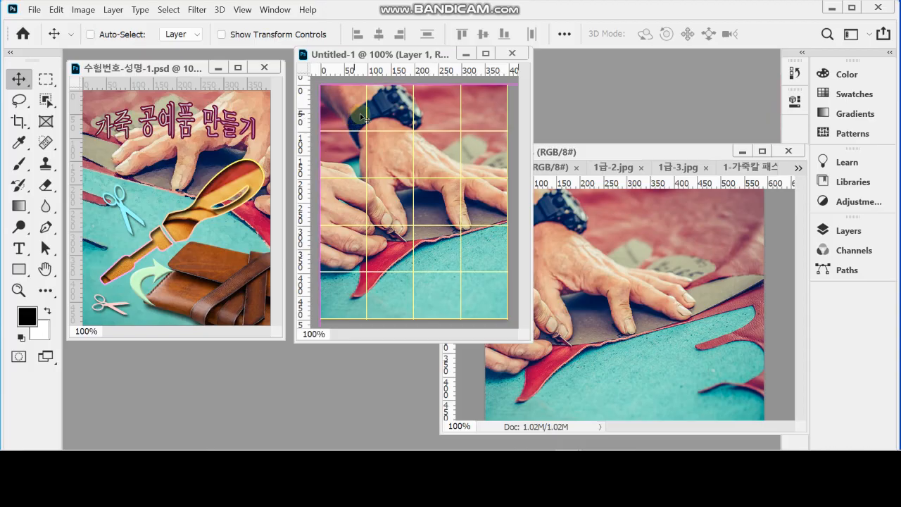
Flip the pasted hand photo horizontally and move its centre to about X 183 px, Y 192 px
key(ctrl+t)
right_click(386, 110)
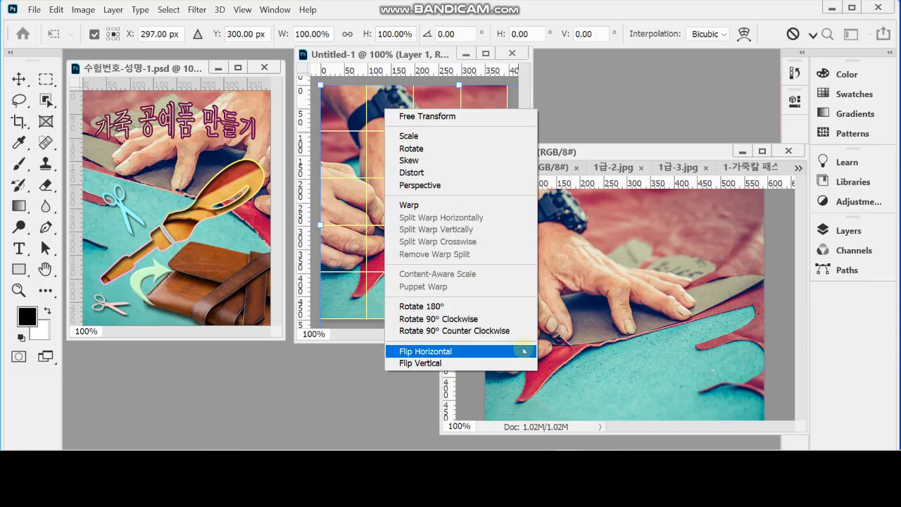
click(463, 352)
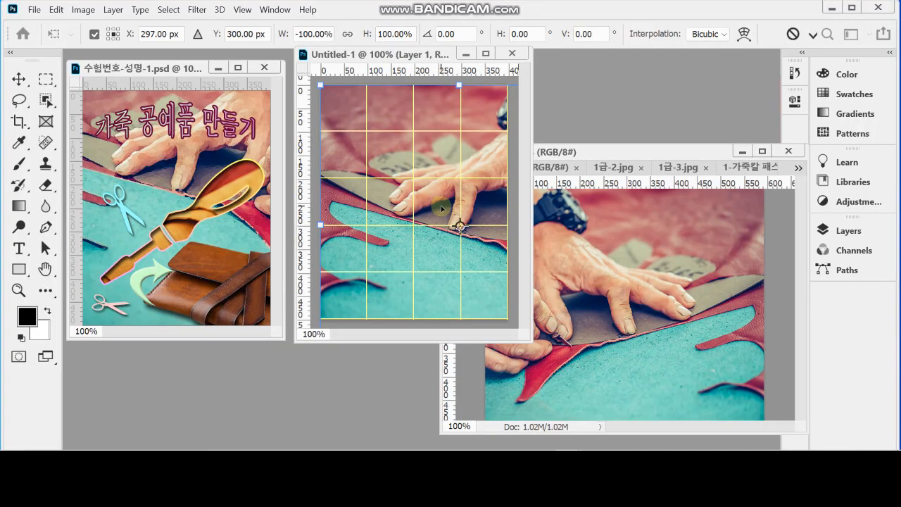
drag(442, 209, 427, 168)
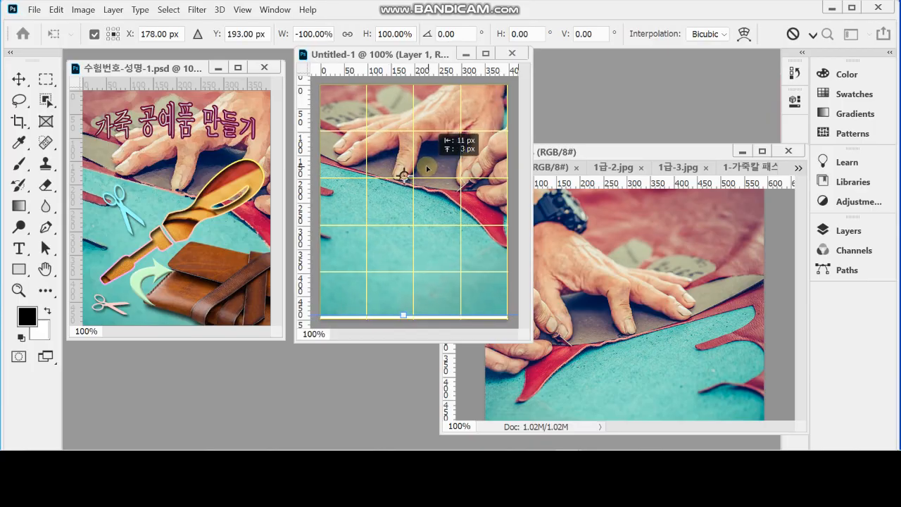
drag(428, 168, 430, 168)
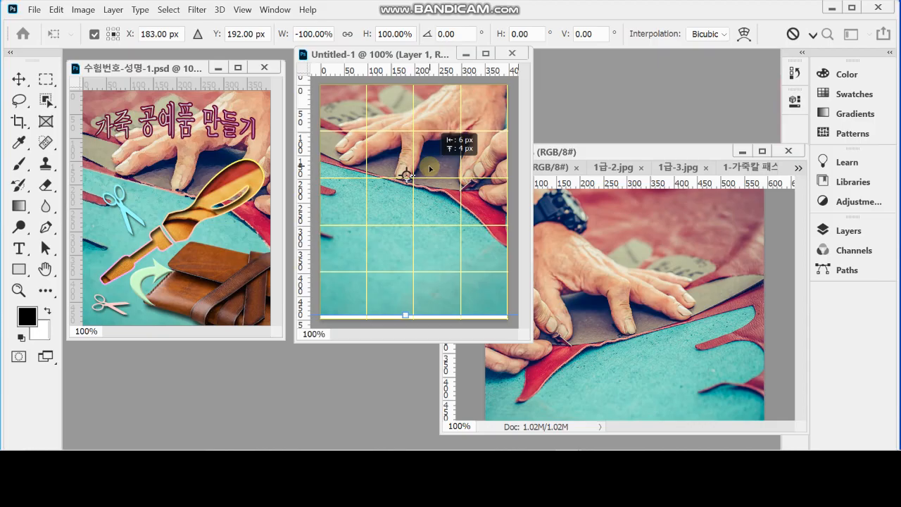
key(Return)
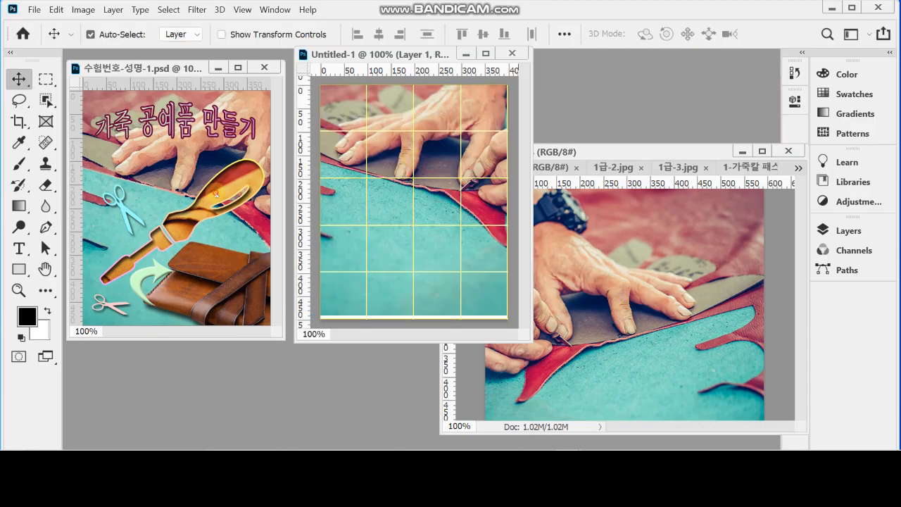
Show the grid on the finished sample and shift the hand photo about 13 px right and 9 px down to match
click(216, 196)
key(ctrl+apostrophe)
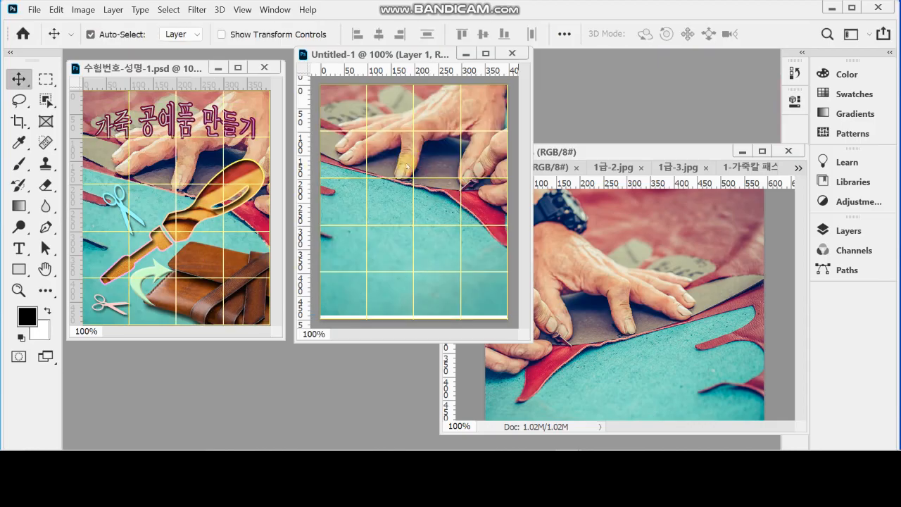
drag(409, 142, 417, 148)
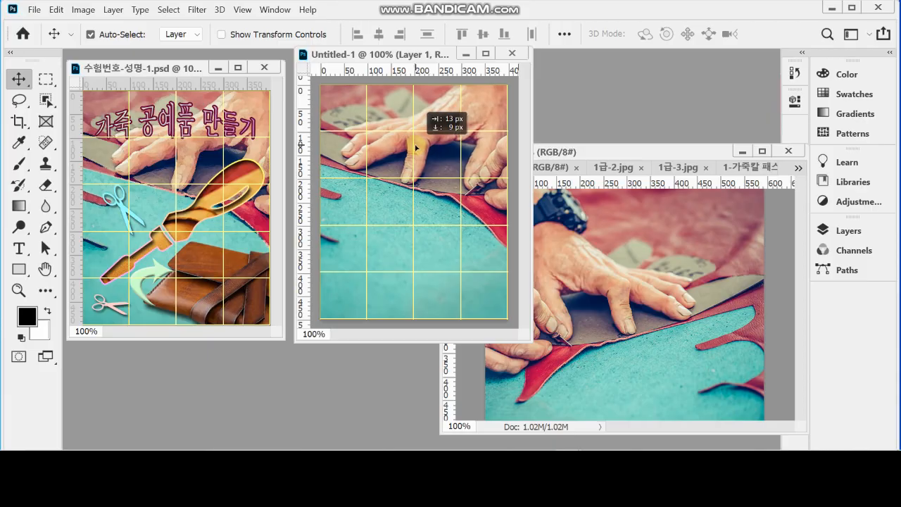
drag(415, 147, 416, 147)
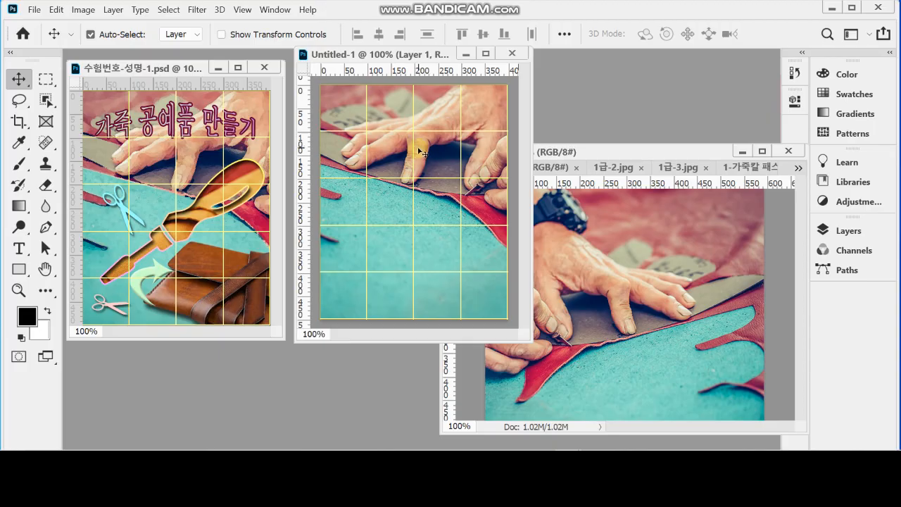
Save the new document in Photoshop format as 수험번호-성명-1 in the 임시 folder on the desktop
key(ctrl)
key(ctrl+s)
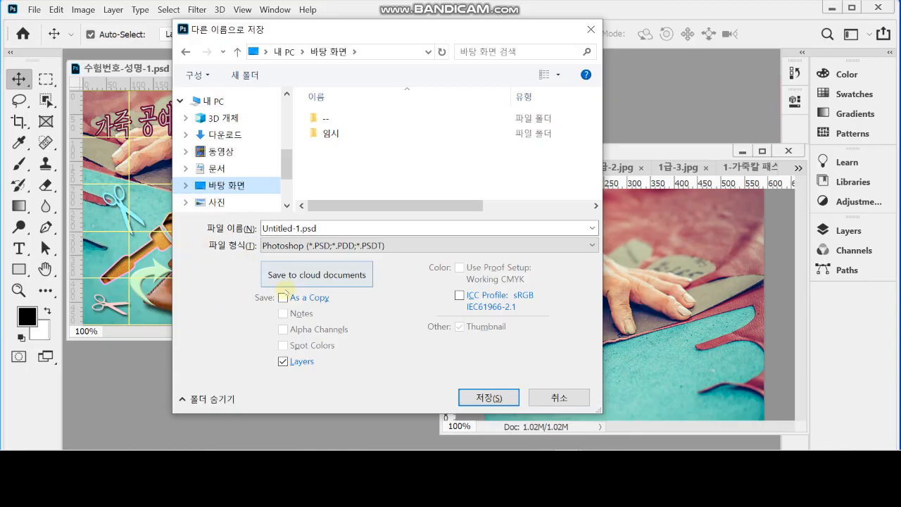
click(331, 134)
key(Return)
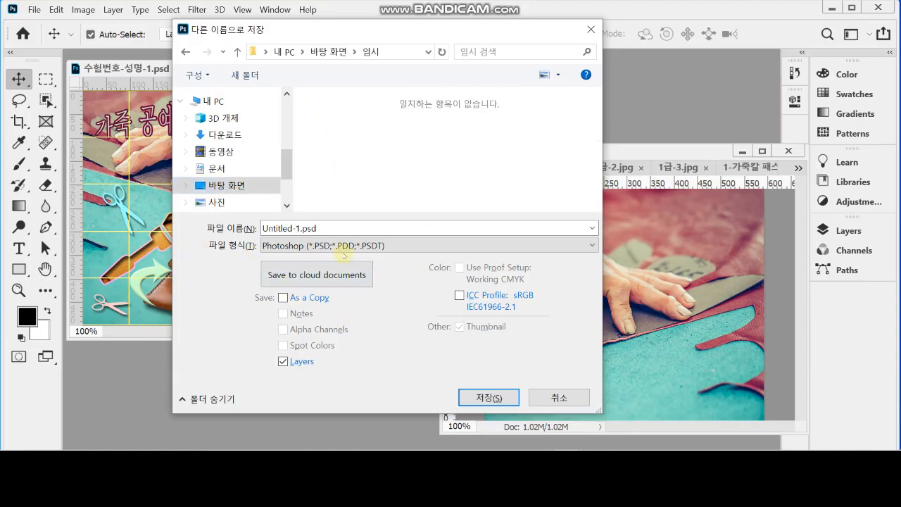
double_click(325, 229)
key(ctrl+v)
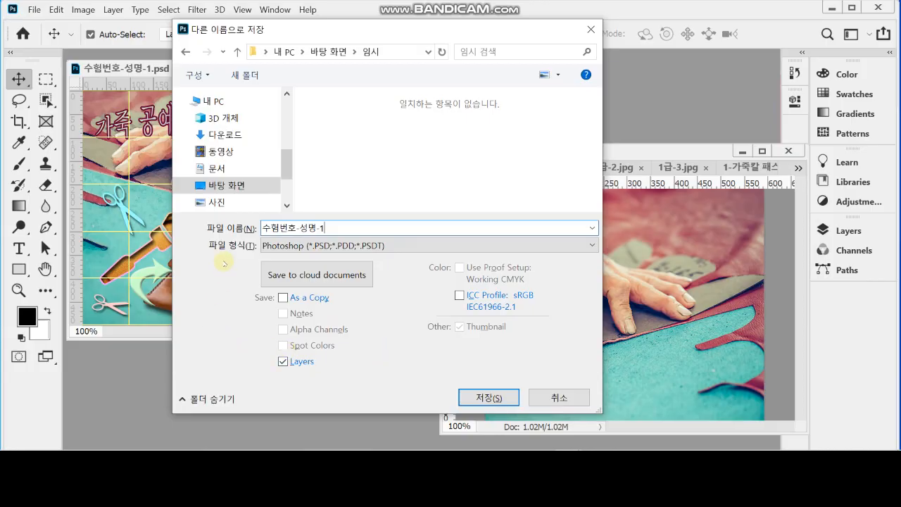
click(285, 246)
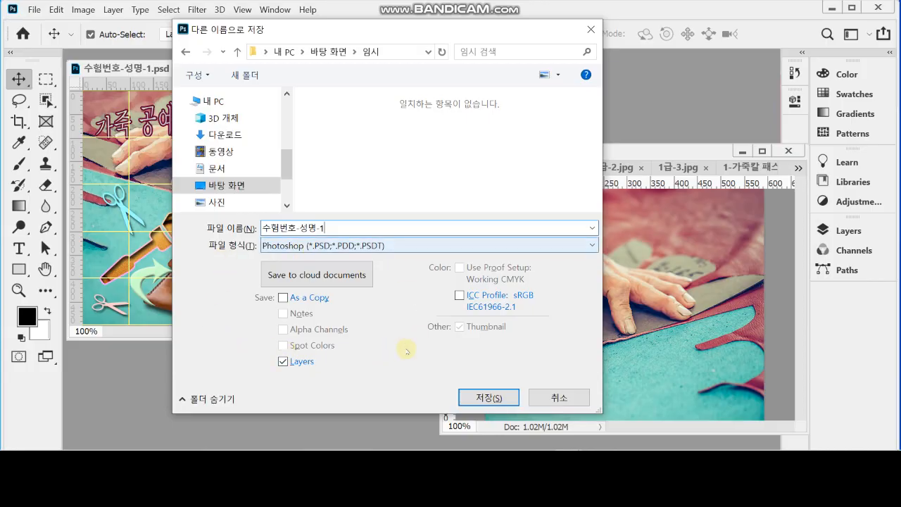
click(486, 398)
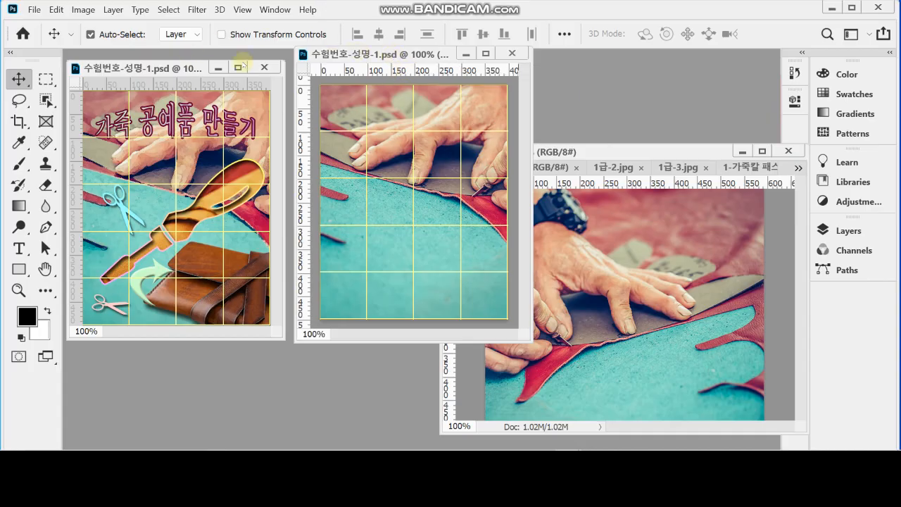
Apply the Dry Brush filter to the hand photo with brush size 2, brush detail 8 and texture 1
click(195, 12)
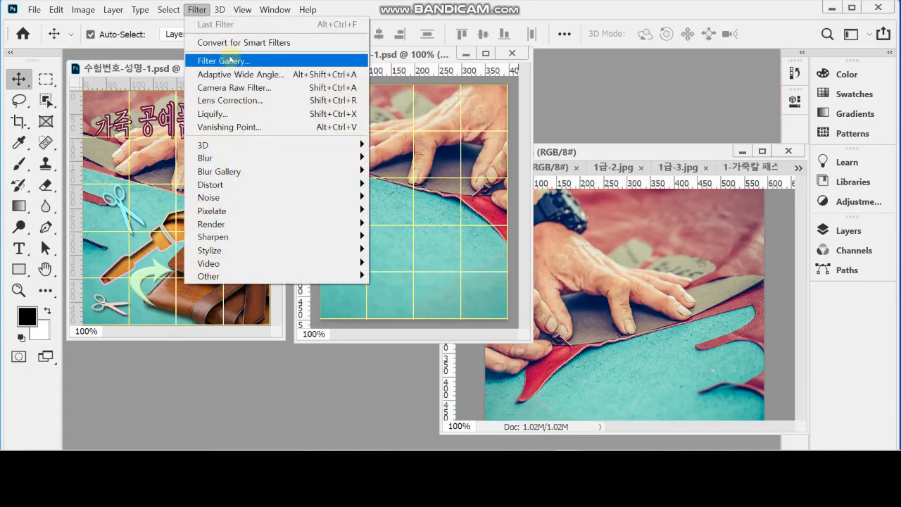
click(289, 62)
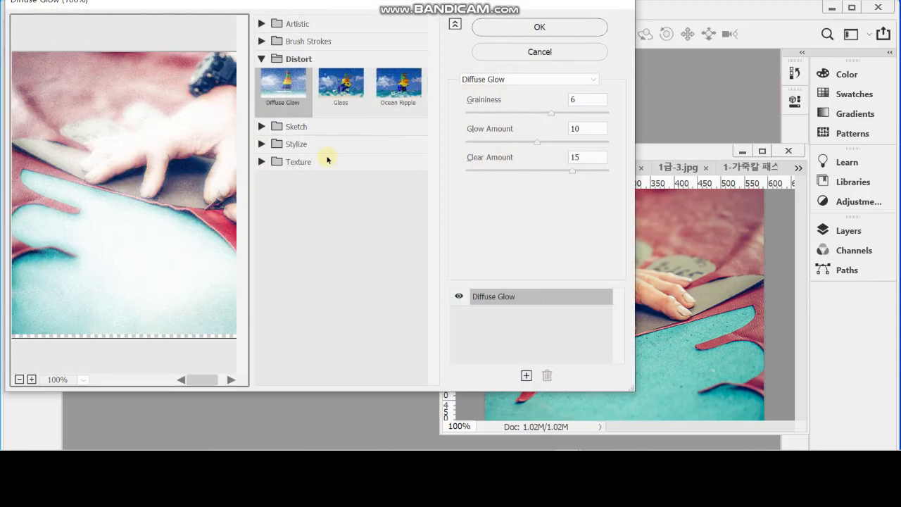
click(262, 24)
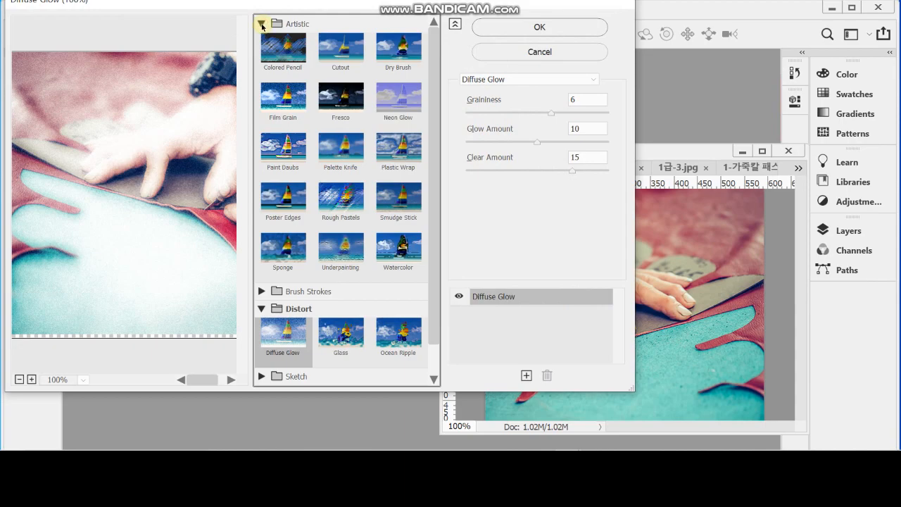
click(416, 47)
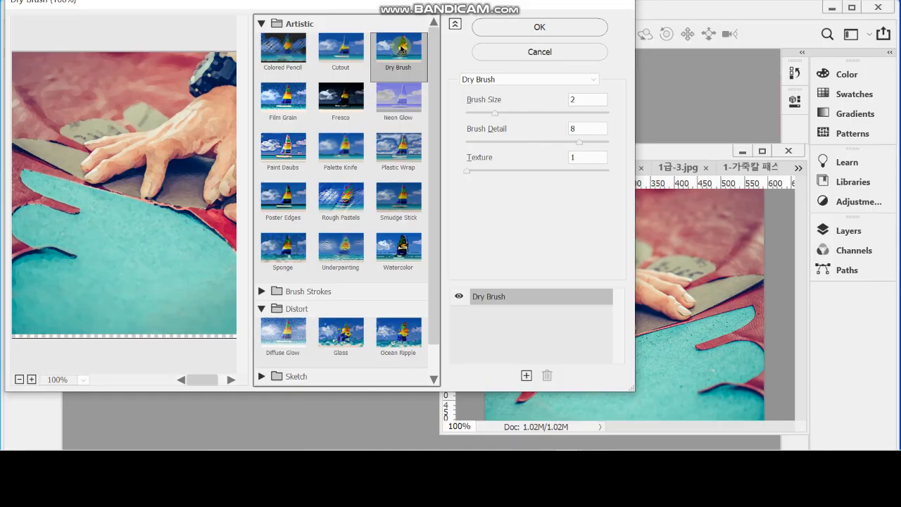
click(523, 26)
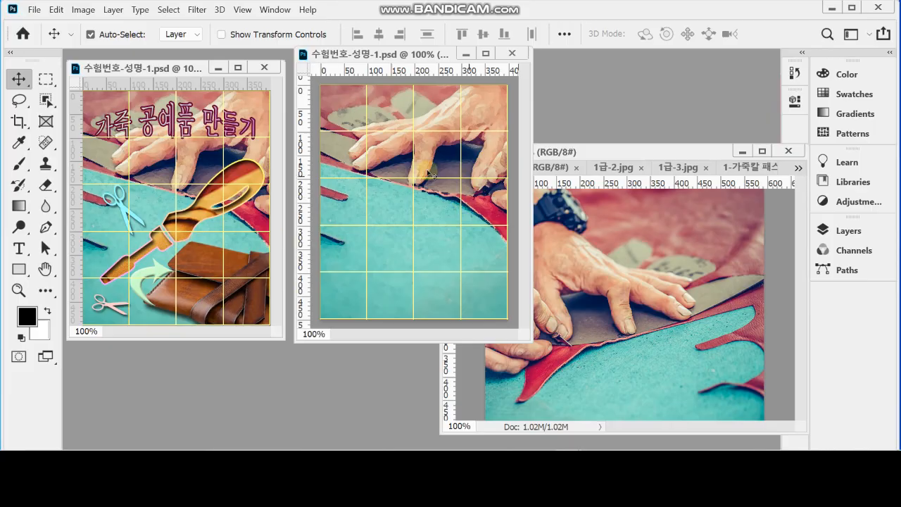
Bring up the 1-가죽칼 패스.psd reference file and select its Ellipse 1 layer
click(748, 167)
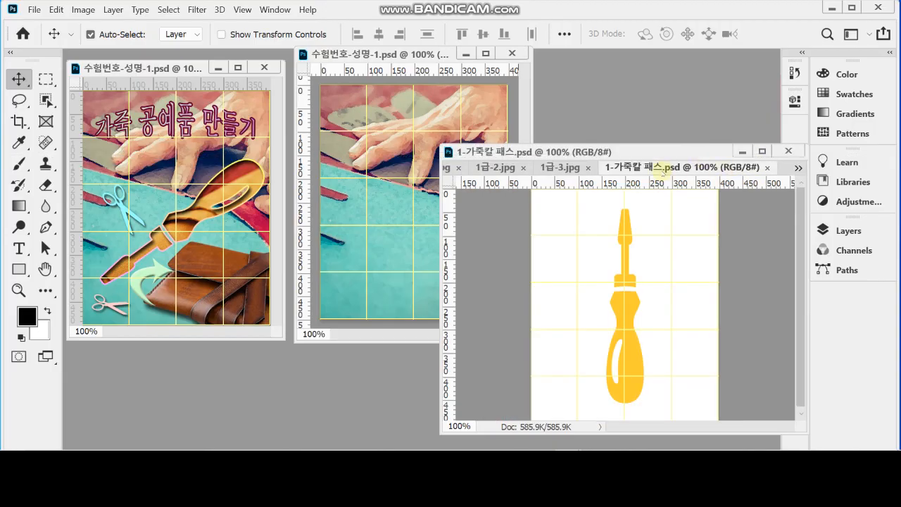
drag(652, 155, 641, 77)
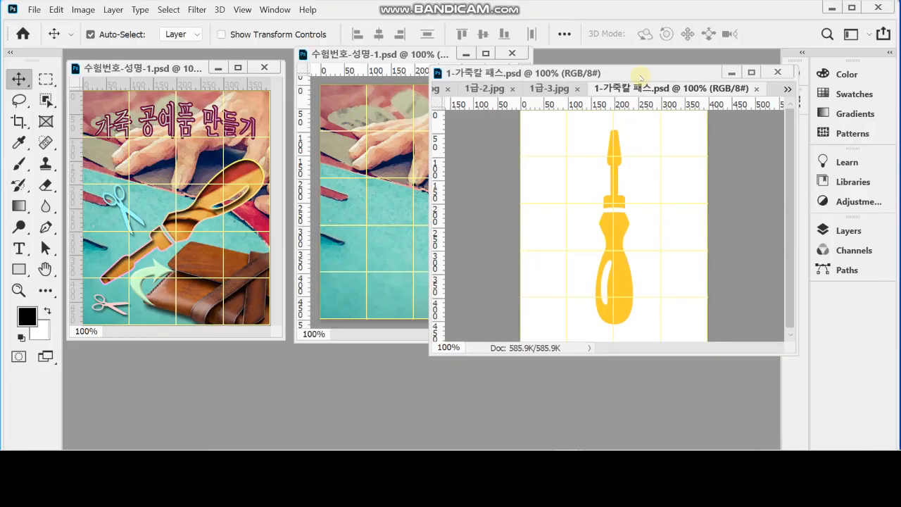
click(849, 230)
click(689, 341)
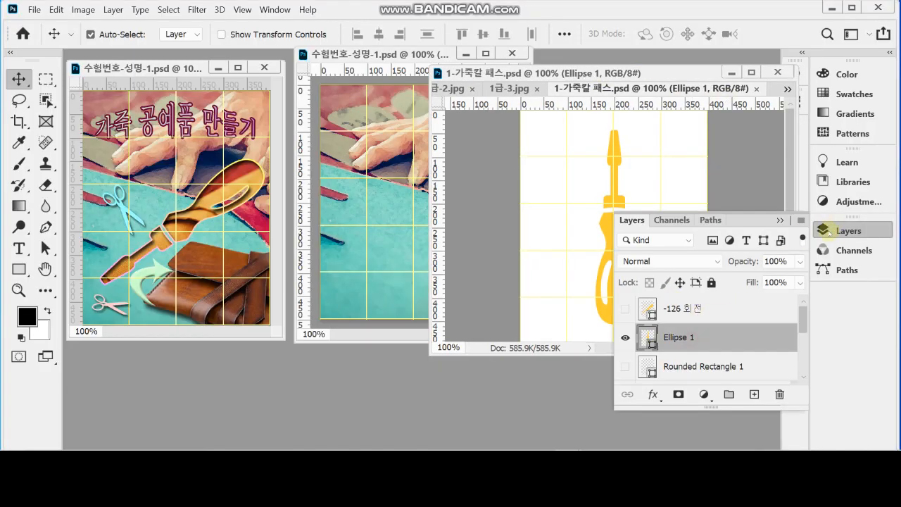
click(827, 228)
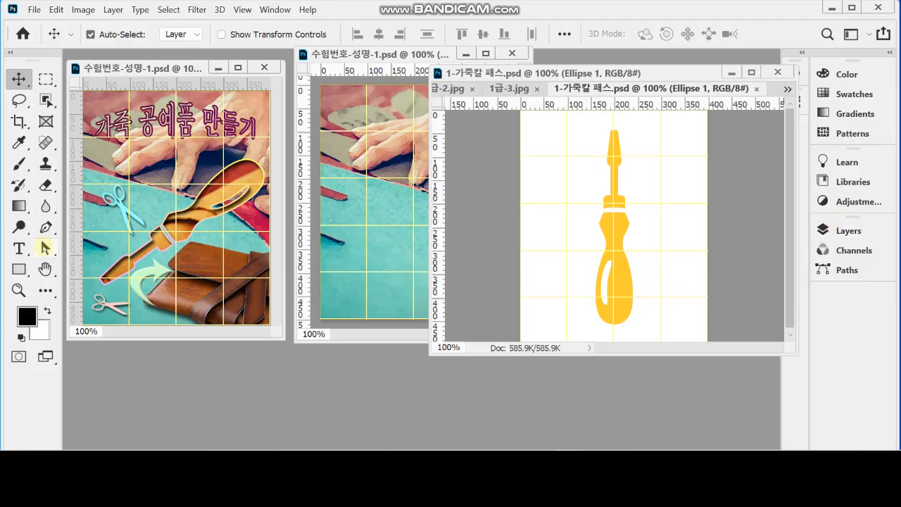
Display the component paths of the leather-knife shape at 200% and examine how the basic shapes are combined
click(46, 248)
ctrl+click(652, 242)
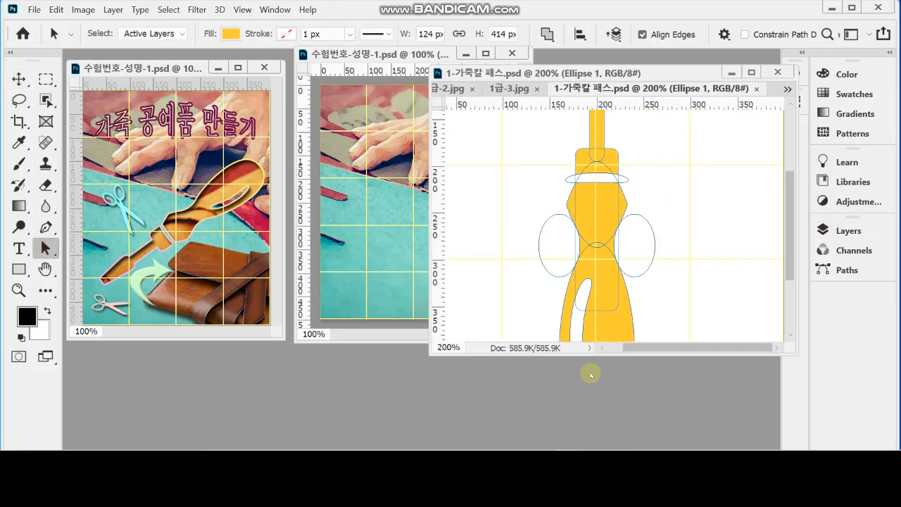
drag(584, 357, 587, 430)
drag(631, 227, 651, 274)
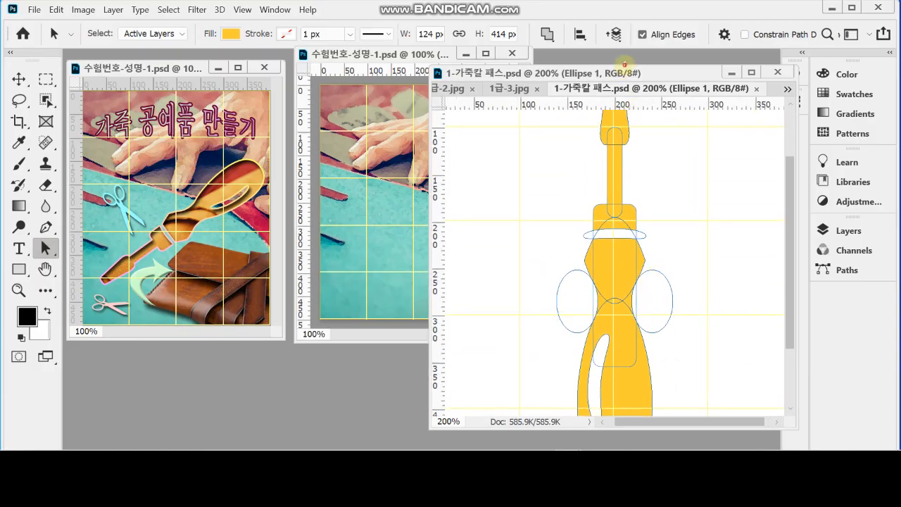
drag(624, 65, 625, 50)
scroll(681, 231, up, 3)
scroll(681, 231, down, 2)
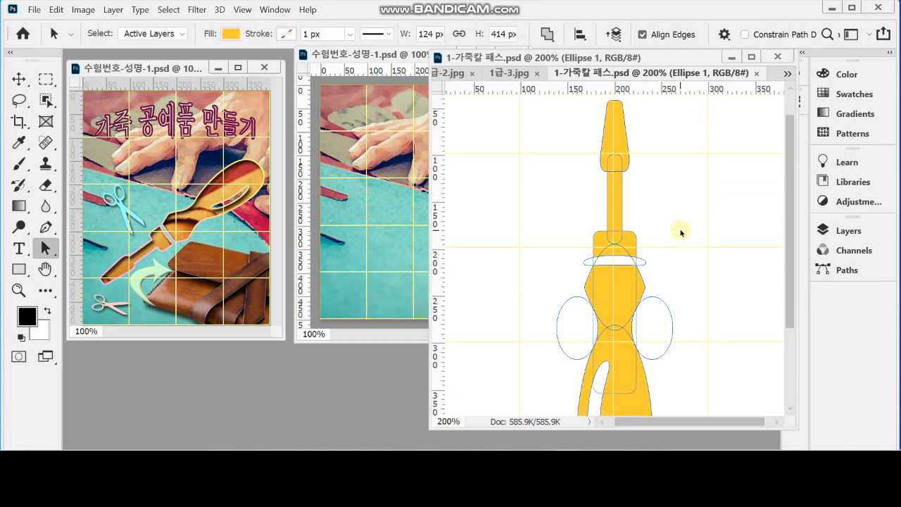
Try moving the knife's tip and the oval beside its neck out of place, and undo the moves
click(616, 137)
scroll(662, 204, up, 1)
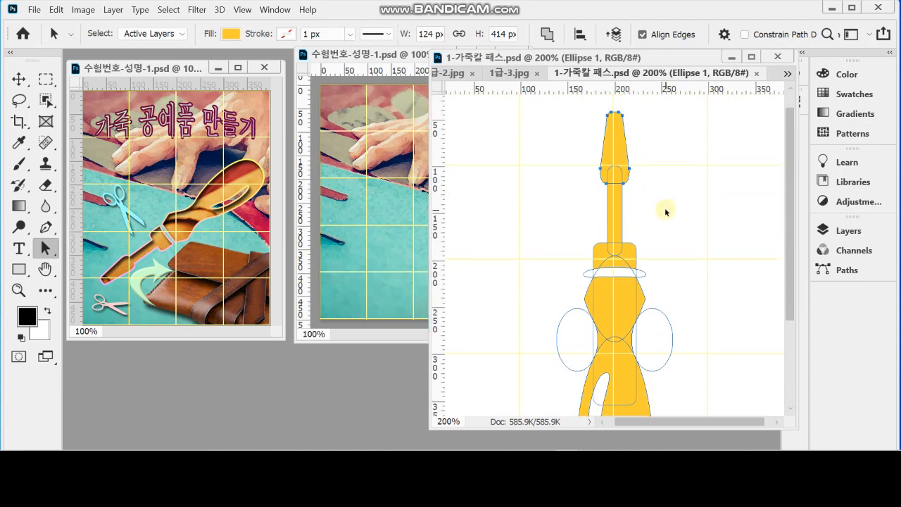
drag(626, 159, 624, 130)
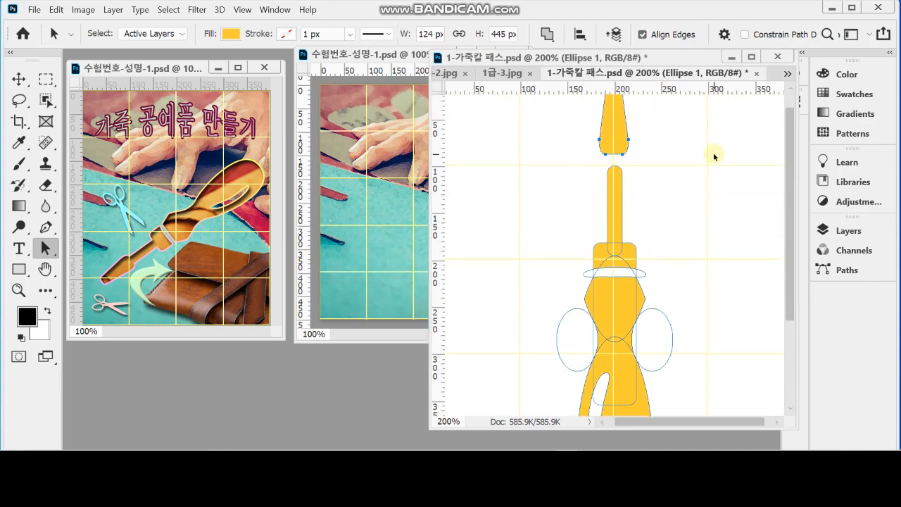
scroll(692, 249, down, 3)
drag(657, 261, 674, 264)
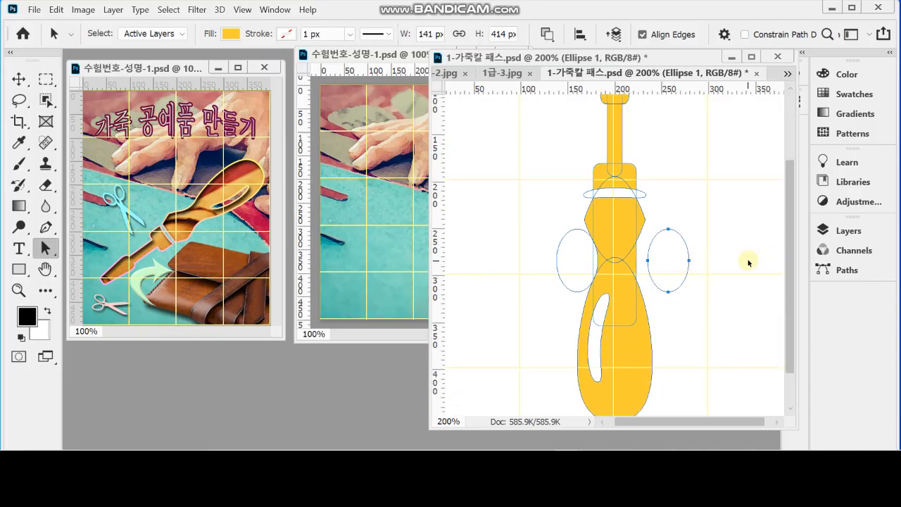
key(ctrl+z)
click(690, 178)
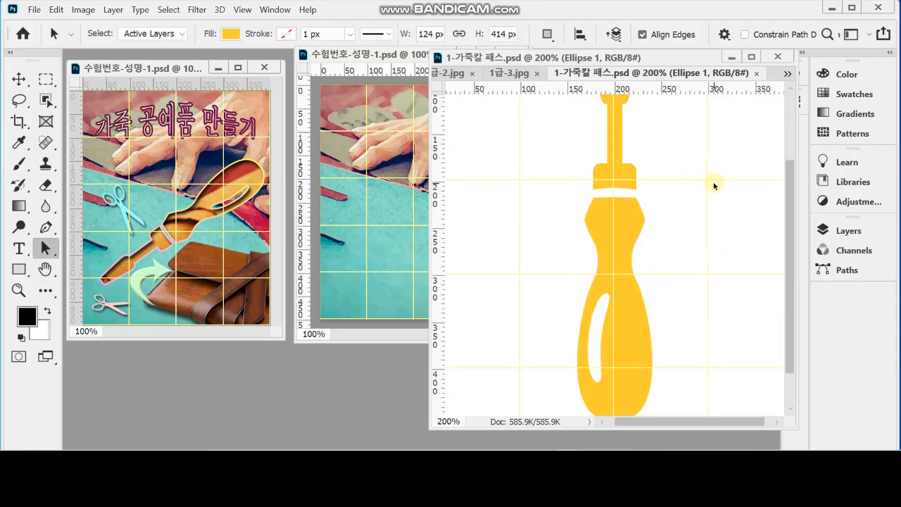
Return the knife reference to 100% and arrange its window next to the working document so both canvases are visible
click(542, 198)
click(519, 190)
scroll(561, 261, up, 3)
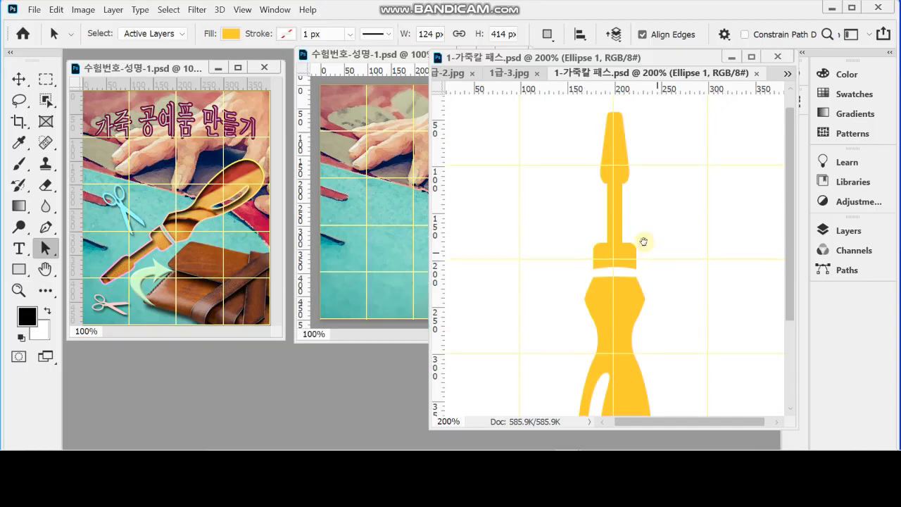
alt+click(683, 220)
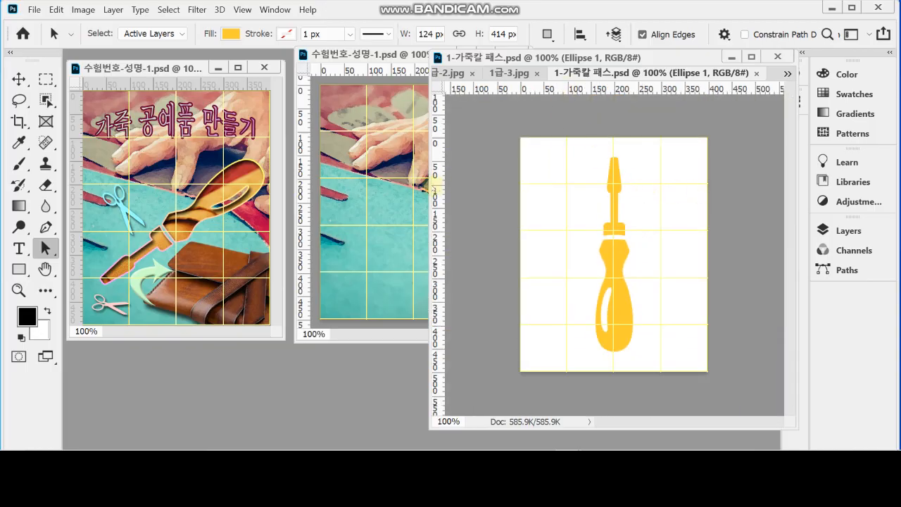
drag(426, 185, 486, 184)
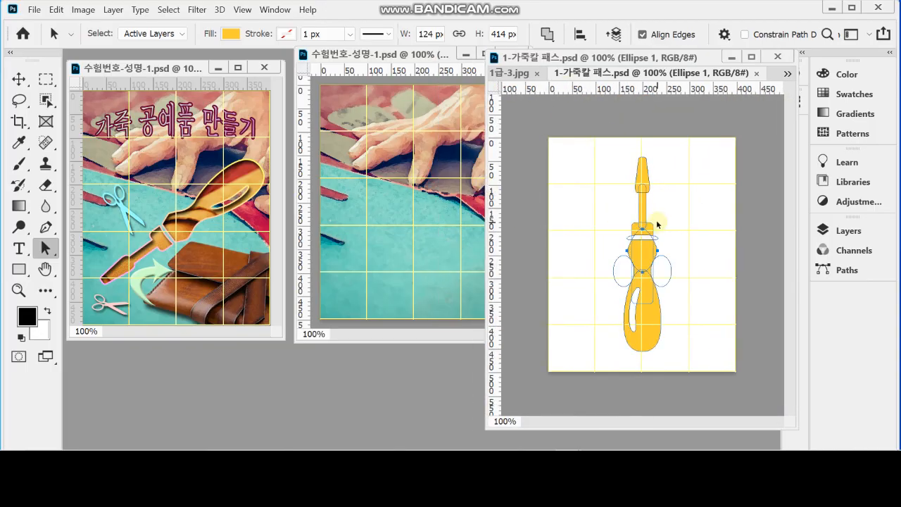
click(451, 134)
drag(392, 55, 386, 65)
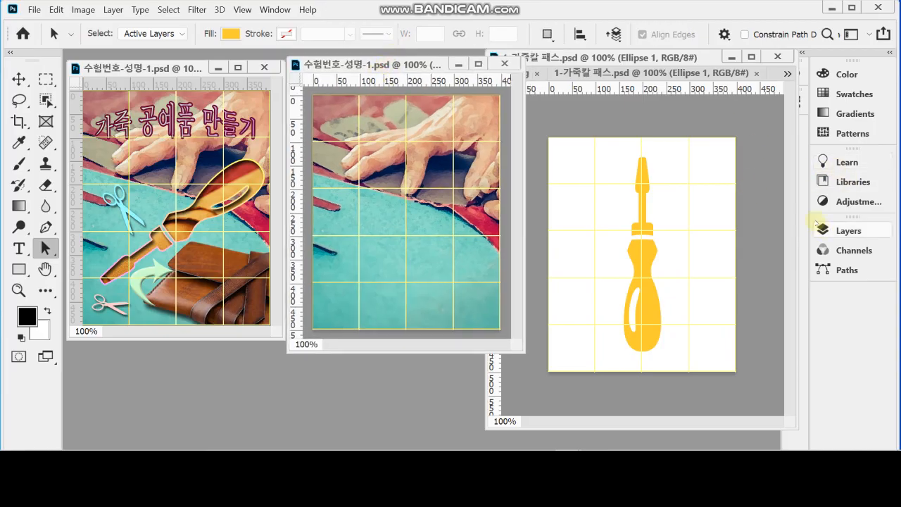
drag(798, 107, 773, 112)
Hide Layer 1 with the hand photo in the working document to leave a blank white canvas
click(849, 230)
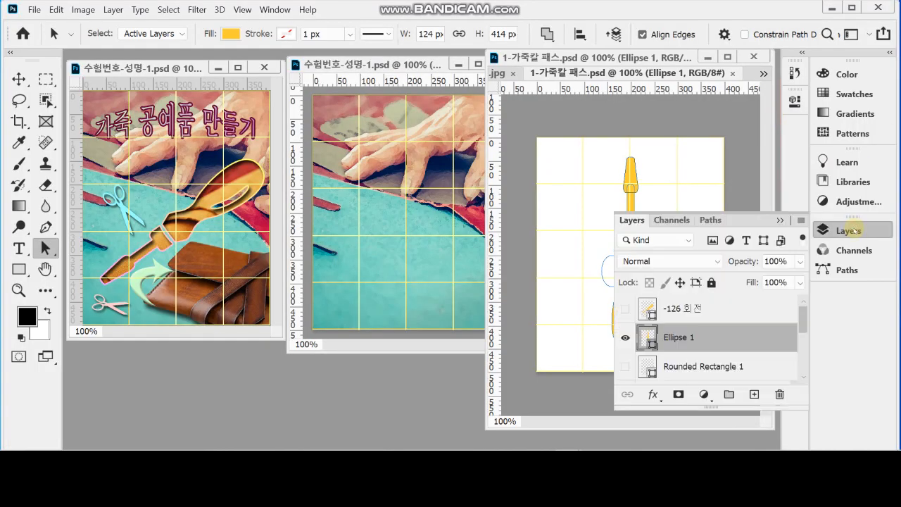
click(399, 160)
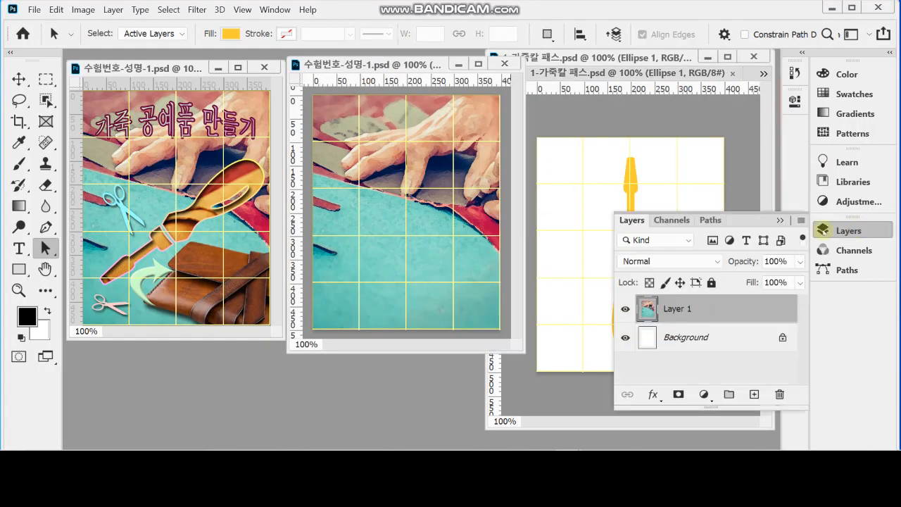
click(626, 310)
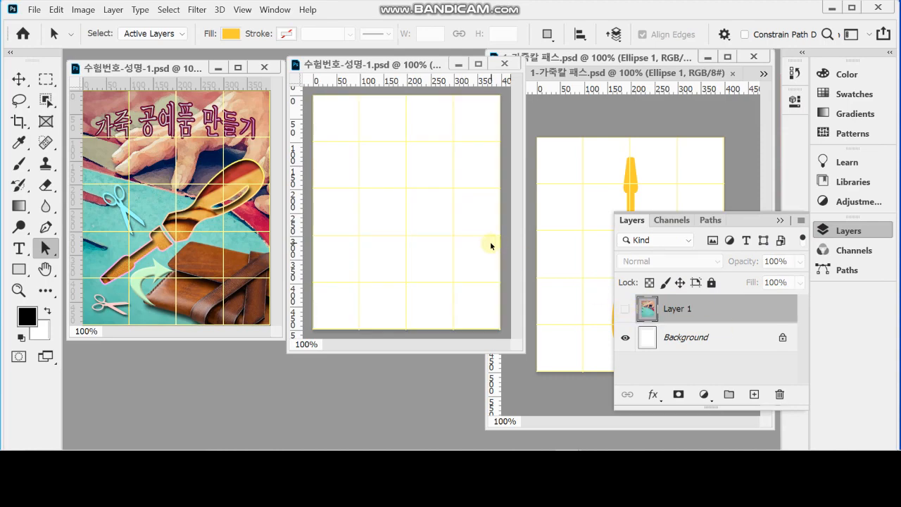
click(827, 230)
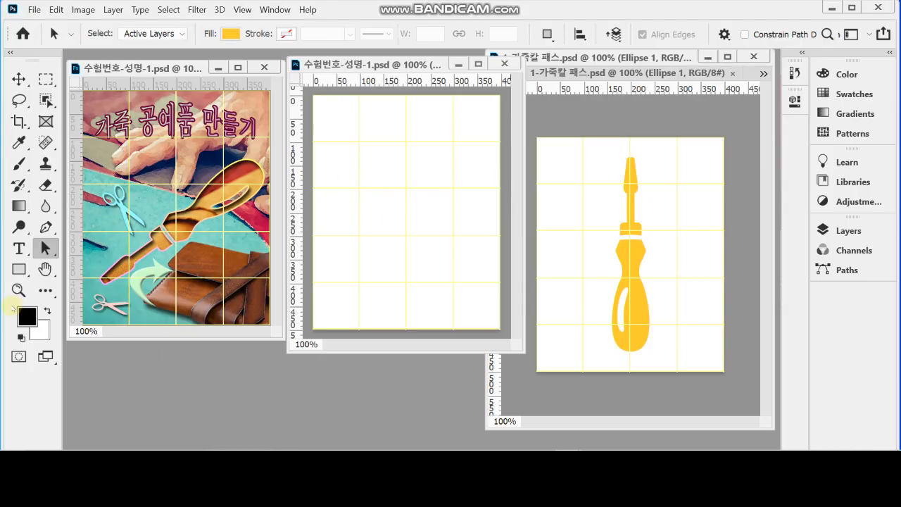
Activate the Ellipse tool in Shape mode
click(24, 270)
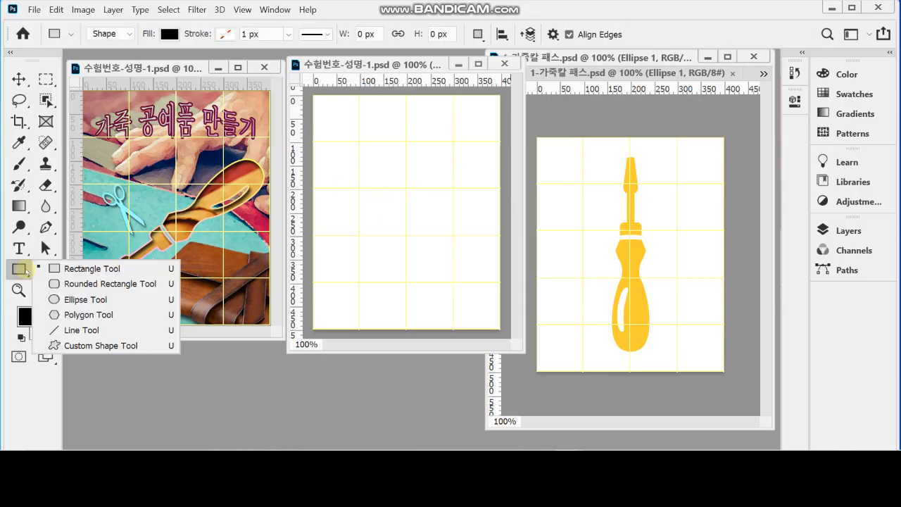
click(129, 300)
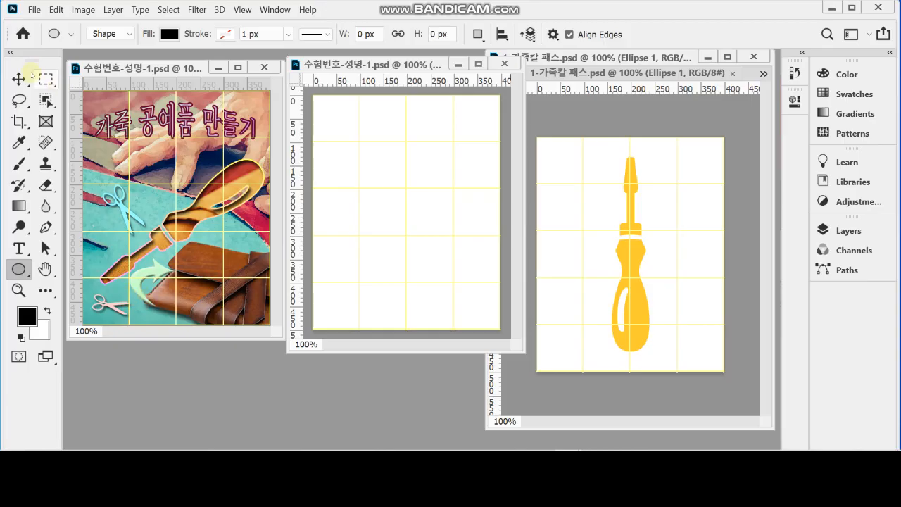
click(130, 33)
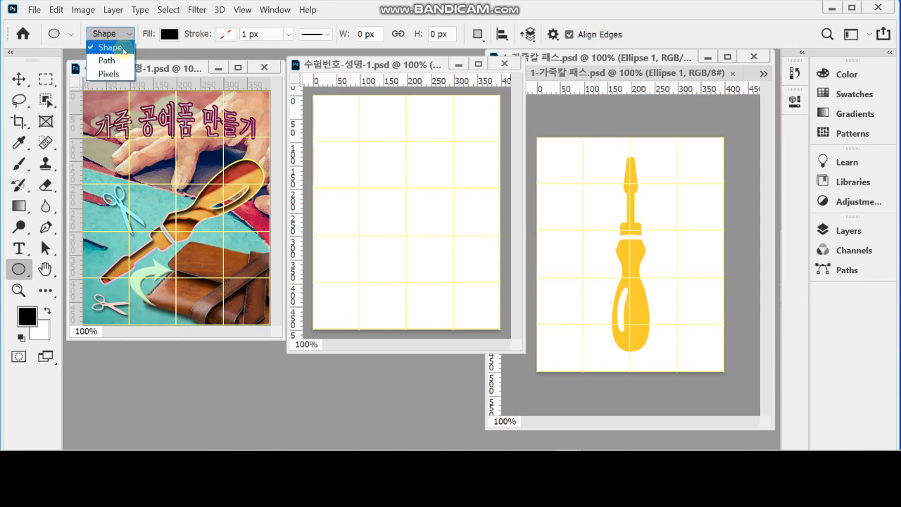
click(110, 48)
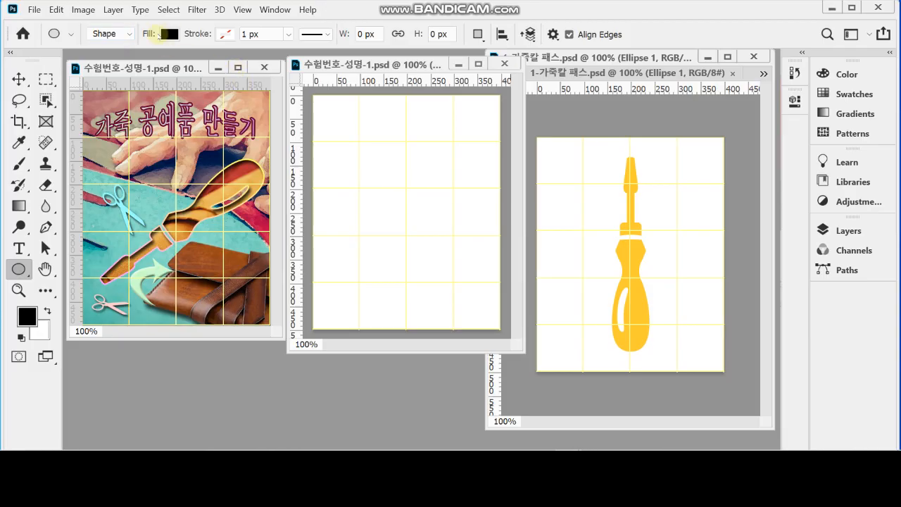
Set the Ellipse tool's fill to the orange-yellow colour ebb101
click(171, 35)
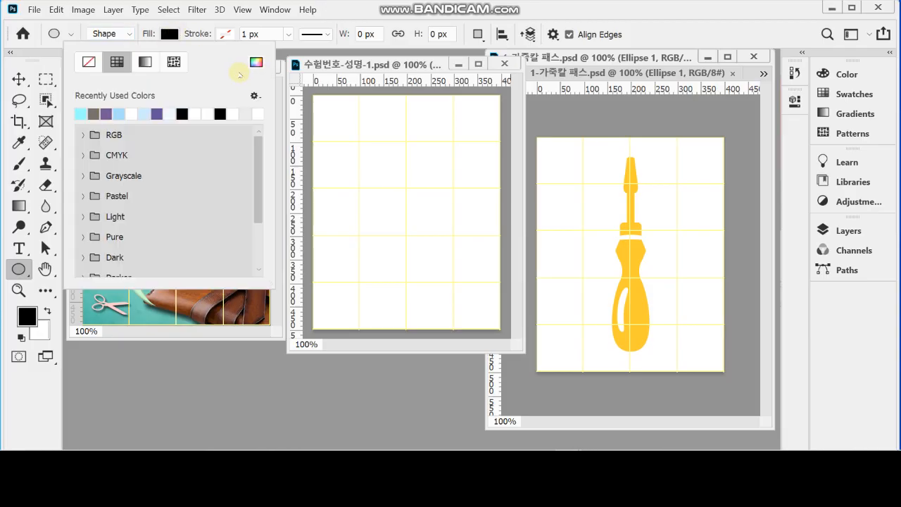
click(83, 135)
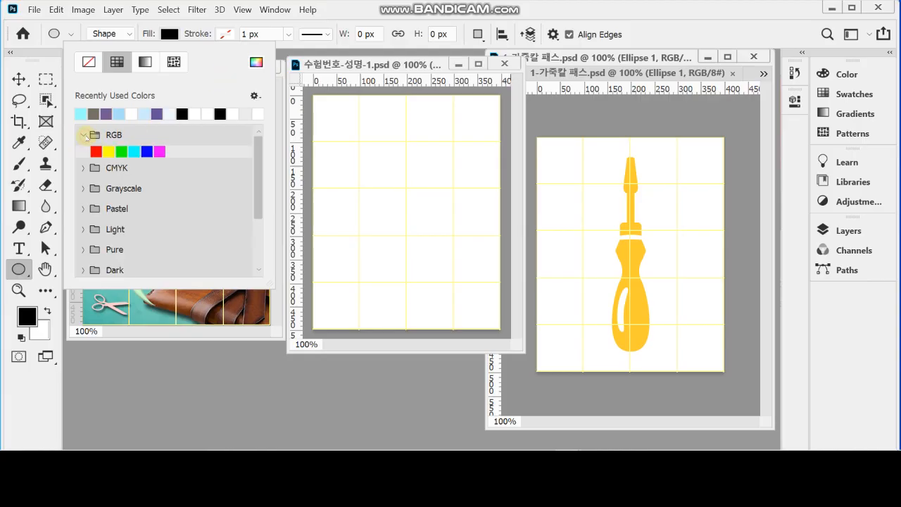
click(108, 152)
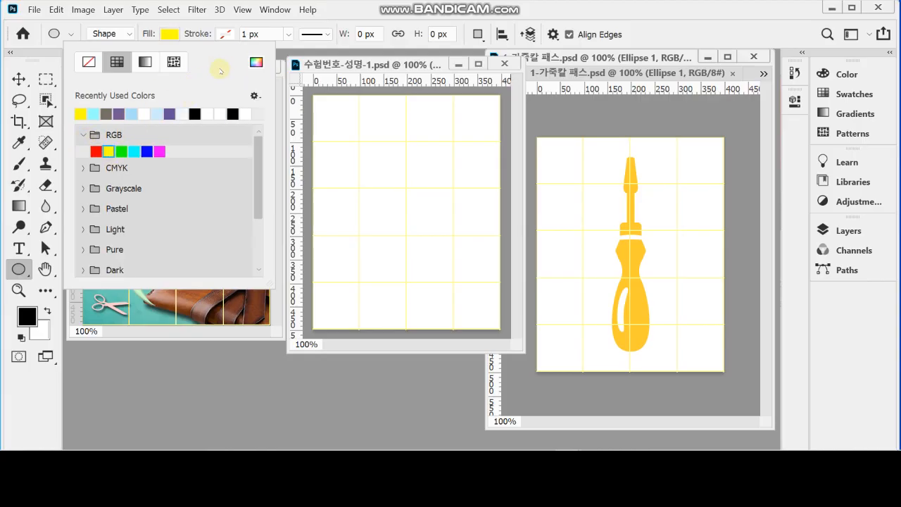
click(256, 62)
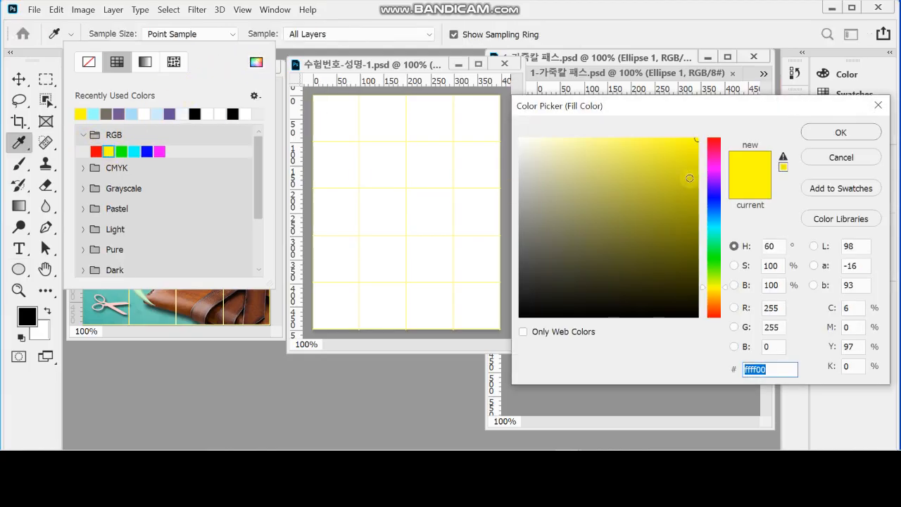
click(692, 167)
click(698, 151)
click(718, 295)
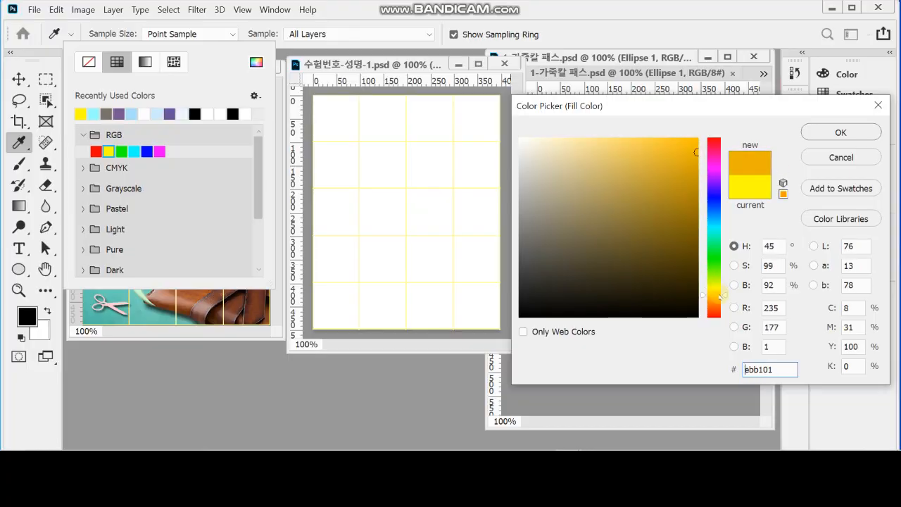
click(822, 134)
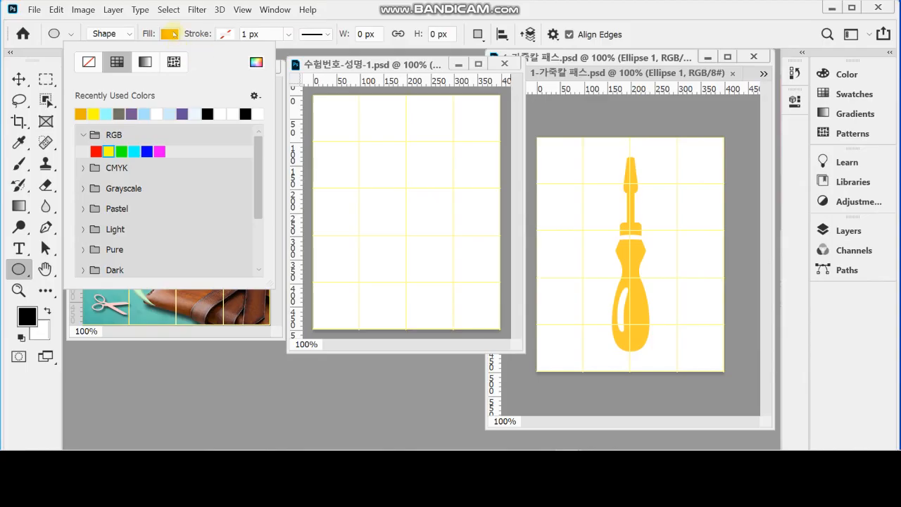
click(174, 34)
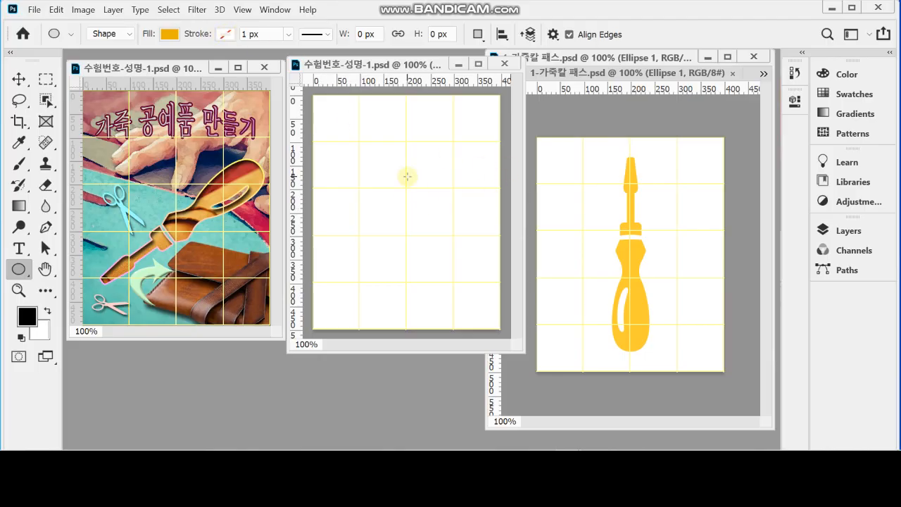
Set the path operation to Combine Shapes and create an 80 × 175 px ellipse on the blank canvas
click(478, 37)
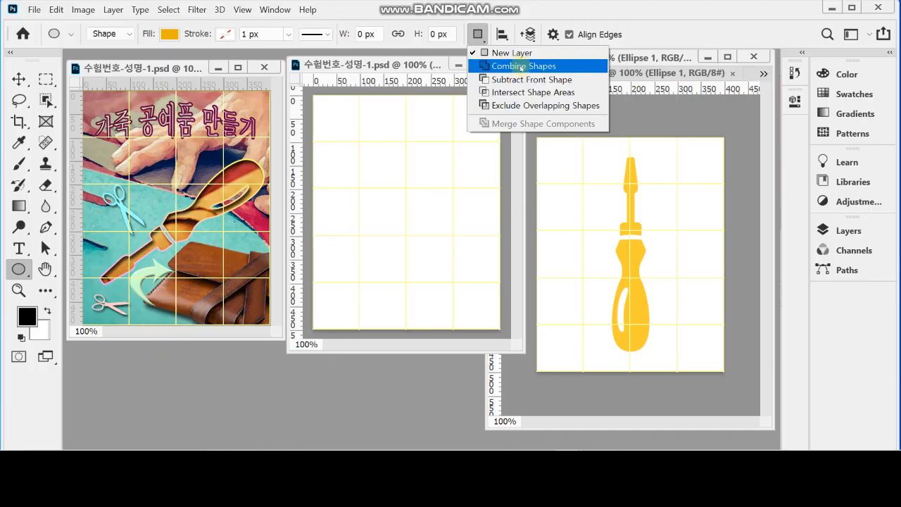
click(521, 66)
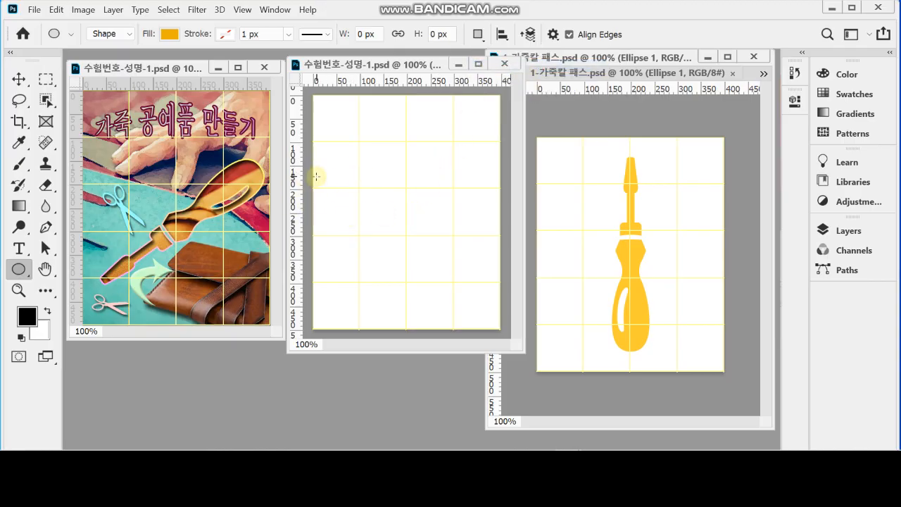
click(373, 157)
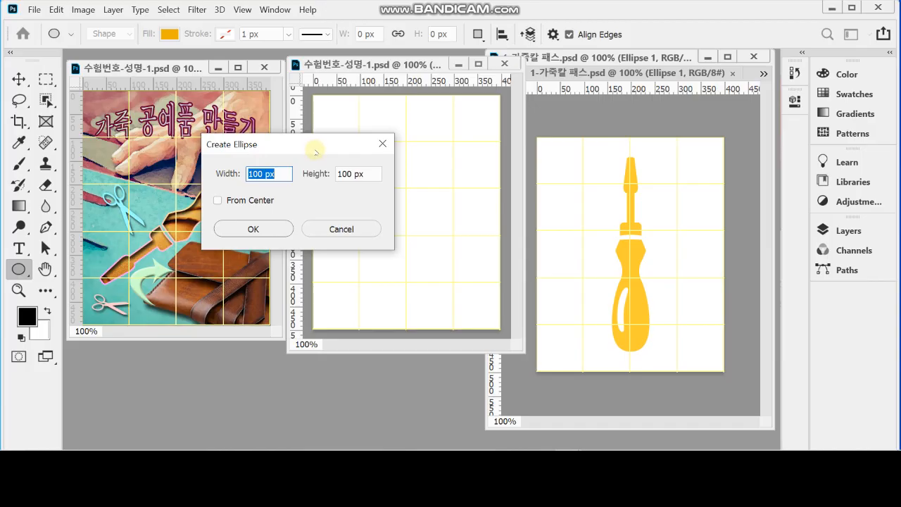
text(80)
key(Tab)
text(175)
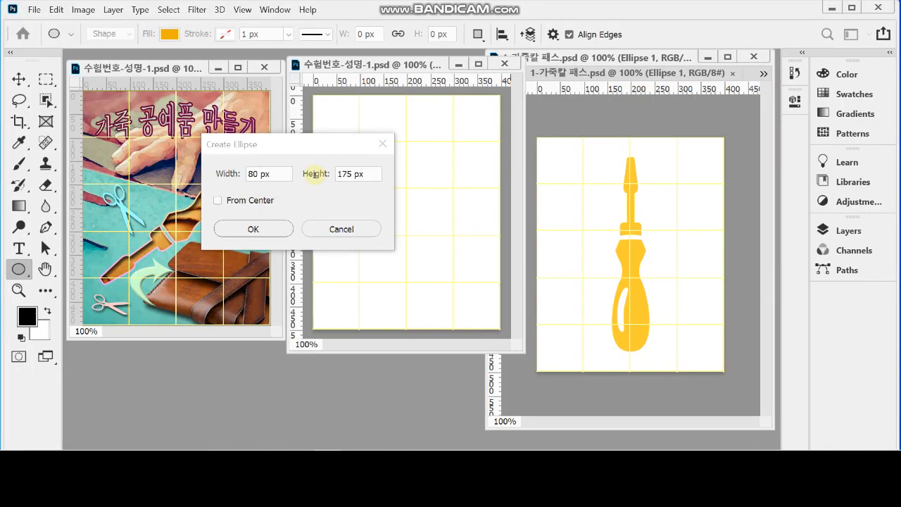
click(255, 229)
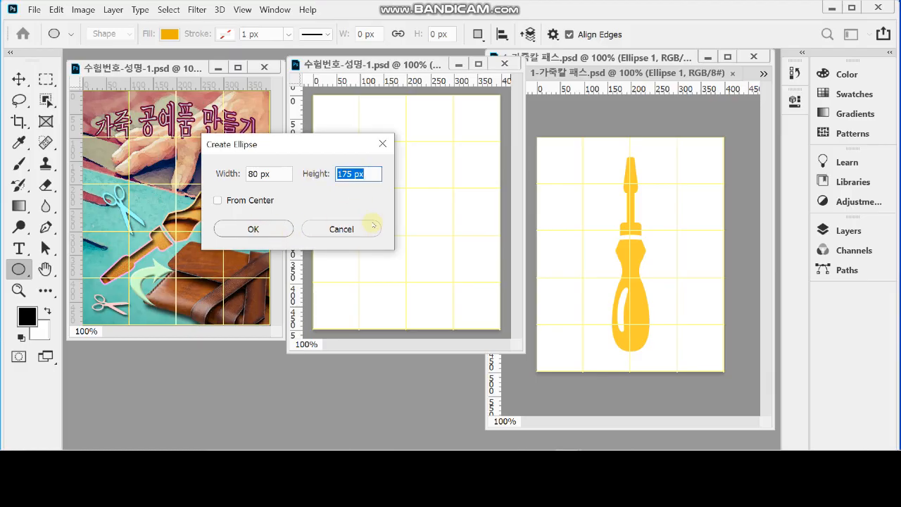
click(261, 229)
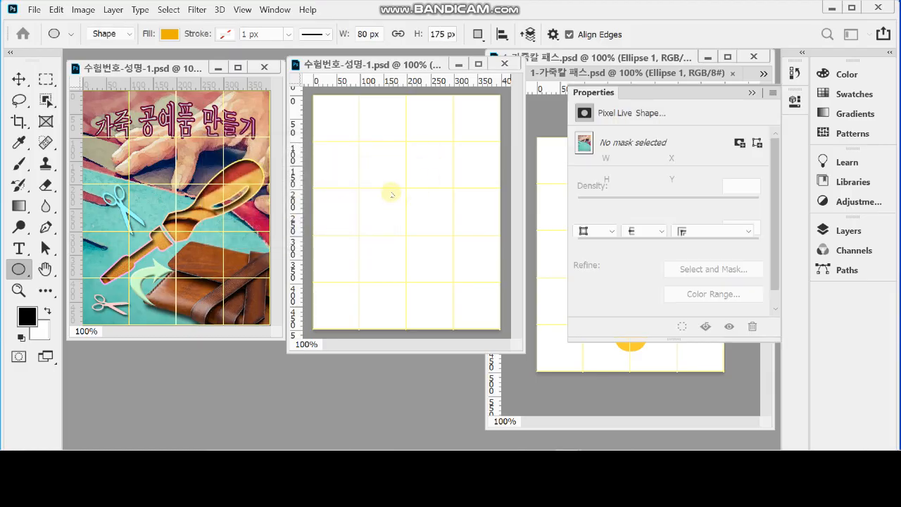
Move the ellipse onto the vertical centre guide in the lower half of the canvas as the handle base
click(794, 100)
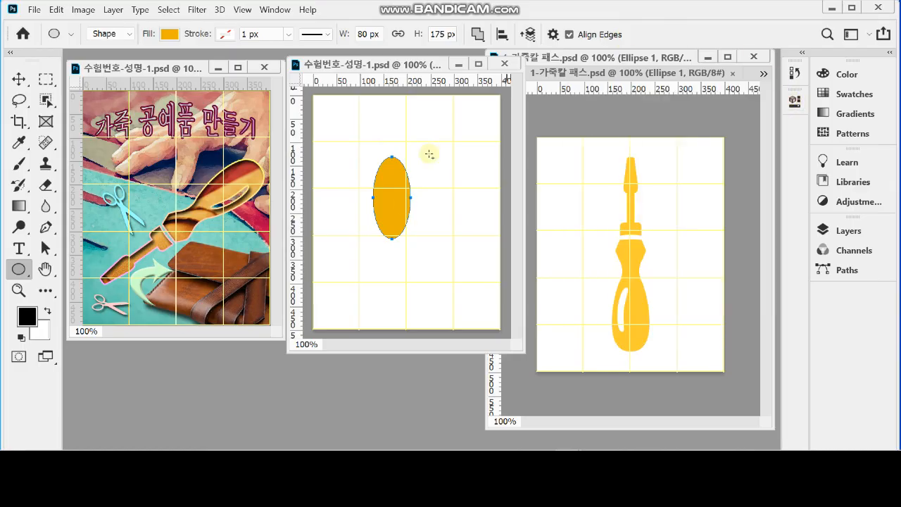
key(ctrl+z)
drag(397, 211, 412, 268)
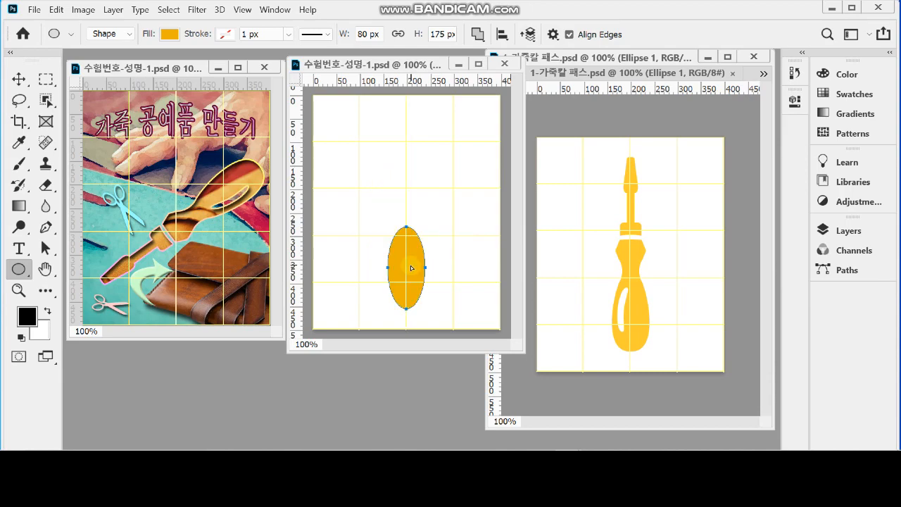
Add a second ellipse, 65 px wide and 92 px high, to the same knife shape
click(395, 183)
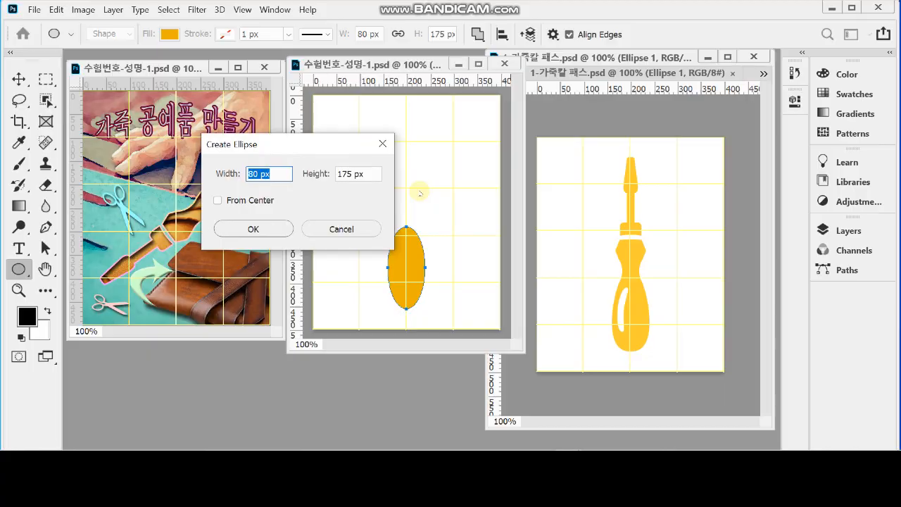
text(65)
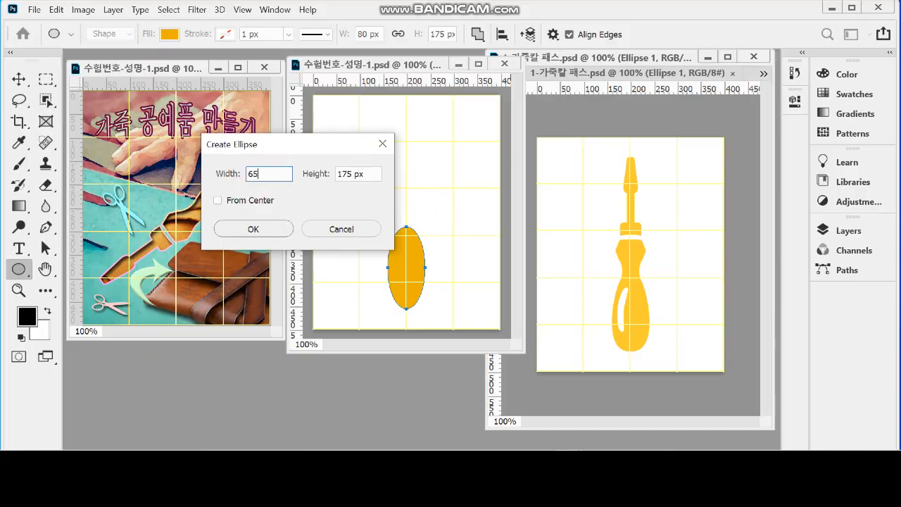
key(Tab)
text(65)
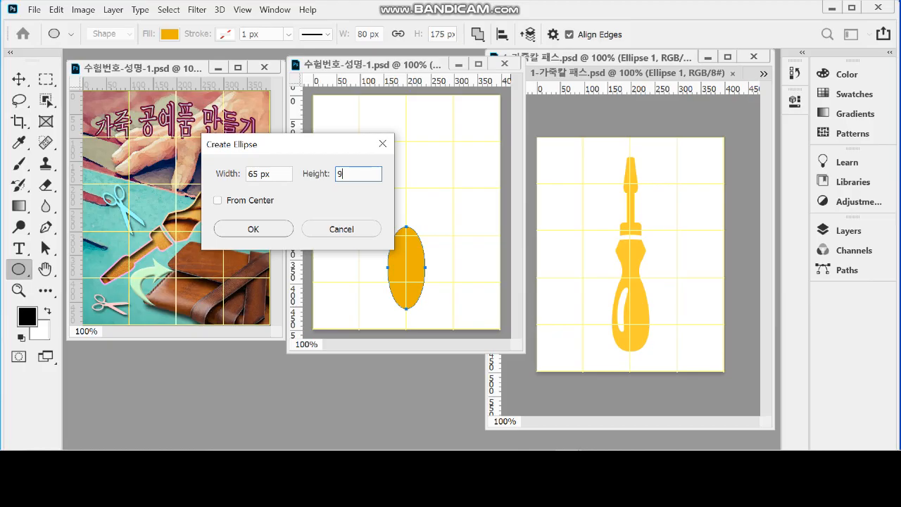
key(Escape)
Position the smaller ellipse at X 171 px, Y 200 px so it overlaps the upper end of the large ellipse
mouse_move(393, 181)
mouse_down()
mouse_move(424, 224)
mouse_move(409, 220)
mouse_up()
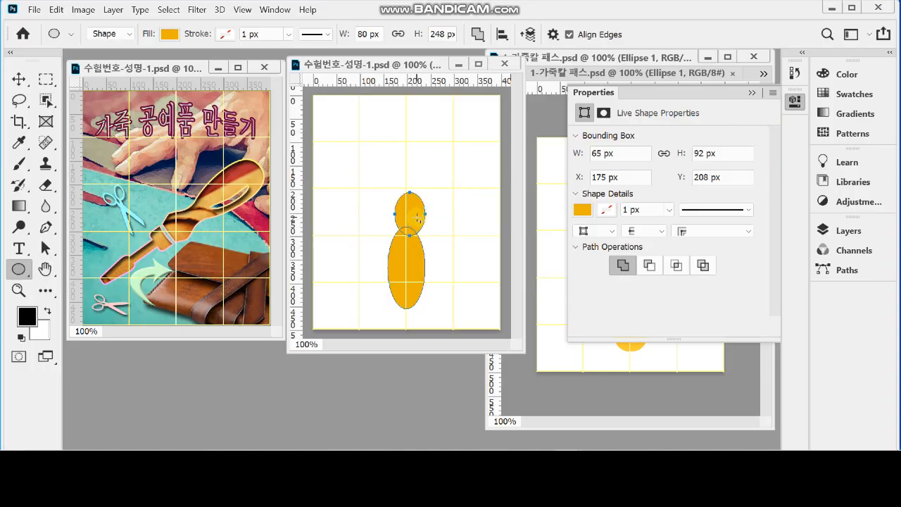
key(Up)
key(Up)
key(Up)
key(Up)
key(Up)
key(Up)
key(Up)
key(Up)
key(Left)
key(Left)
key(Left)
key(Left)
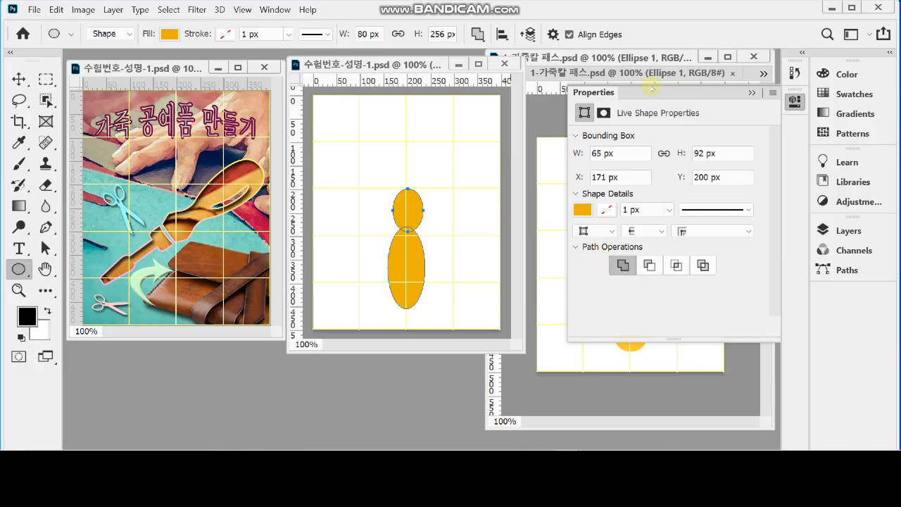
click(794, 100)
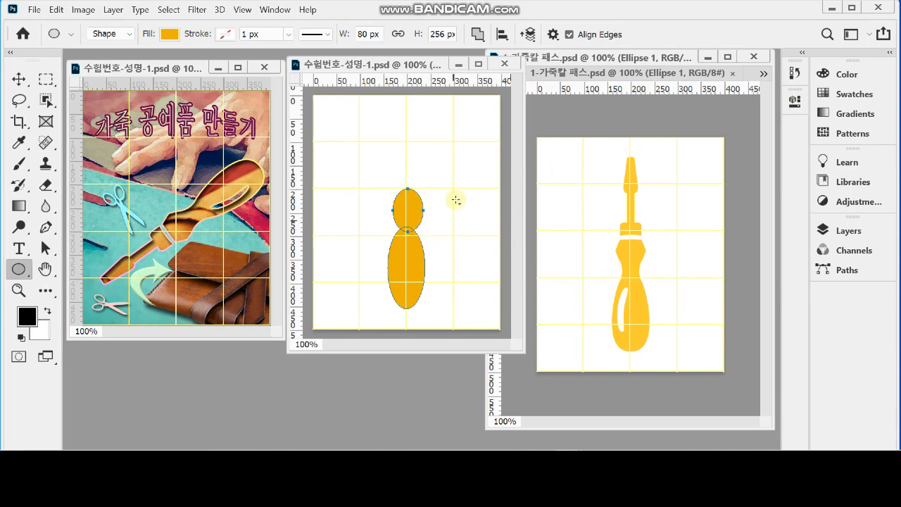
Create a 46 × 173 px rounded rectangle with all four corner radii set to 8 px
click(20, 270)
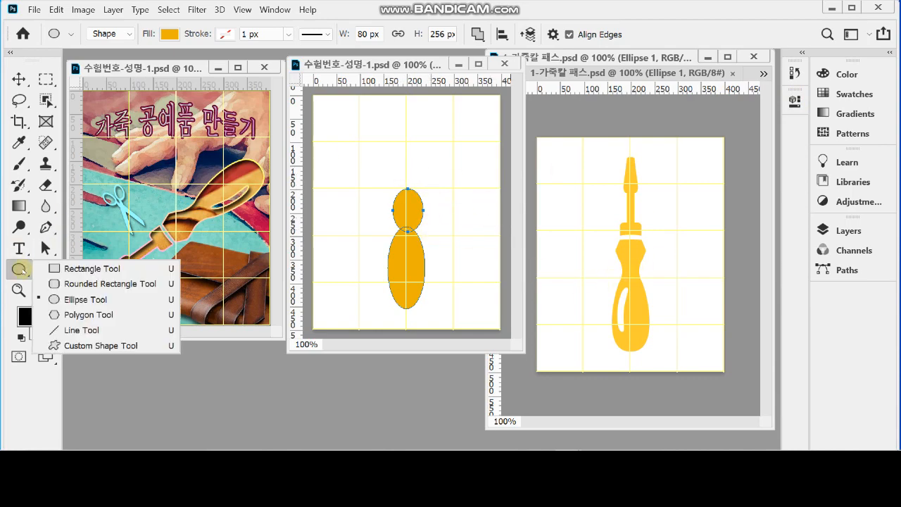
click(93, 284)
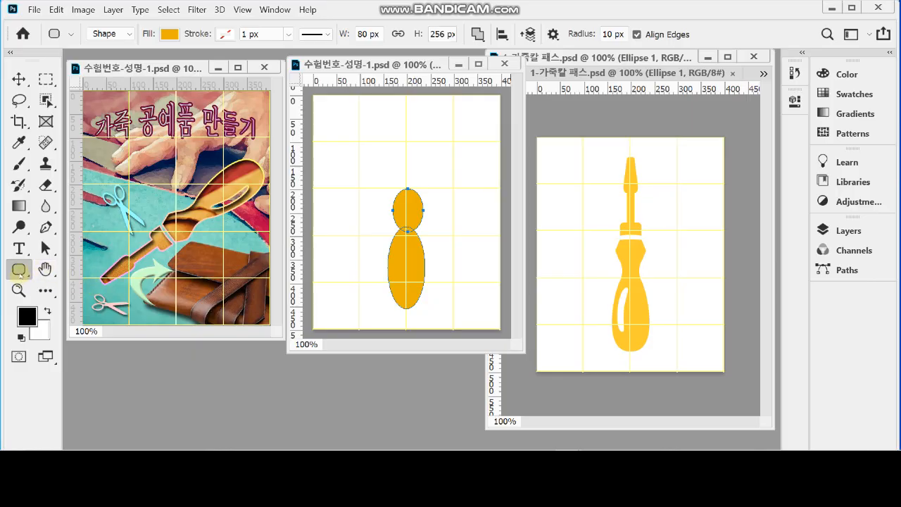
click(376, 144)
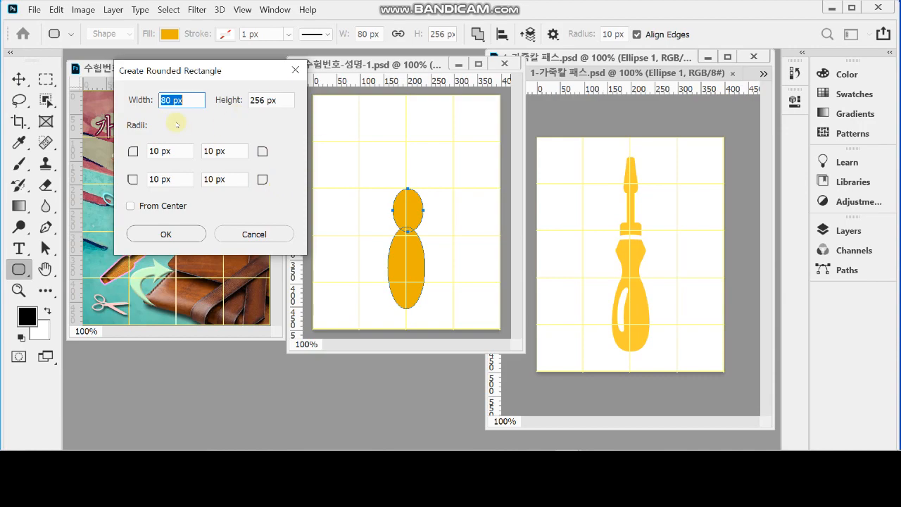
text(46)
key(Tab)
text(17)
key(Tab)
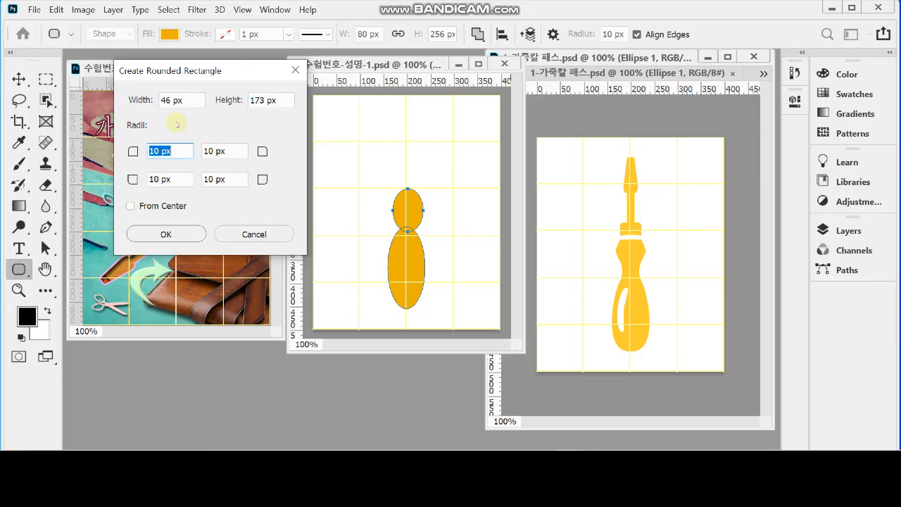
text(8)
key(Tab)
text(8)
key(Tab)
text(8)
key(Tab)
text(8)
key(Tab)
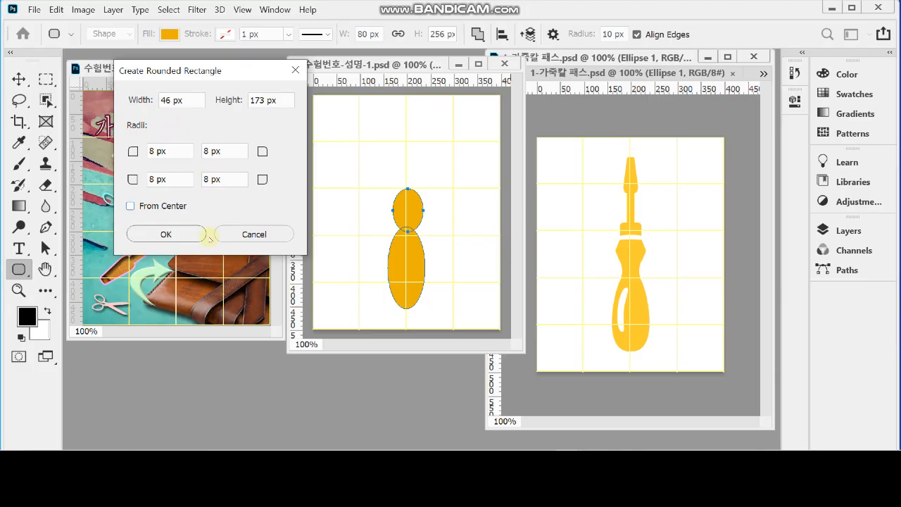
click(166, 235)
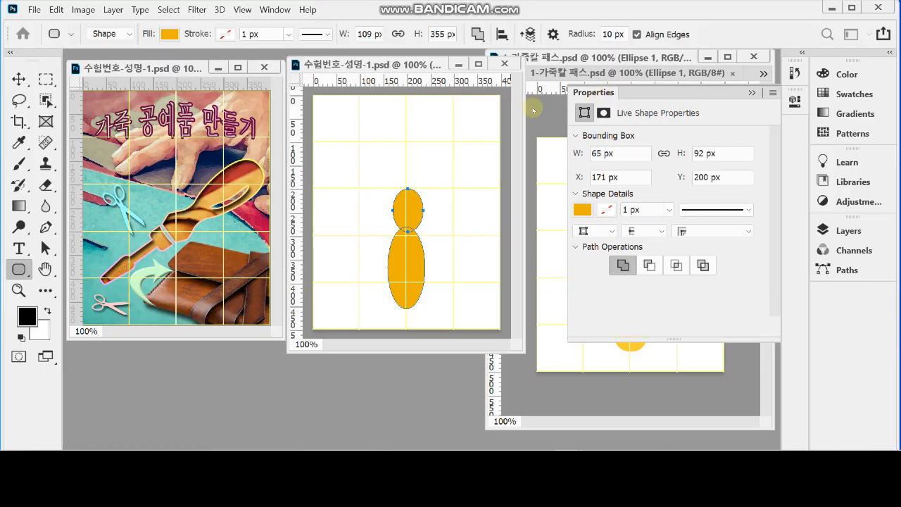
Move the rounded rectangle over the handle ellipses to X 171 px, Y 165 px, with its upper end protruding above them
drag(381, 177, 414, 201)
key(Right)
key(Right)
key(Right)
key(Right)
key(Right)
key(Right)
key(Right)
key(Right)
key(Right)
key(Right)
key(Right)
key(Right)
key(Right)
key(Right)
key(Right)
key(Right)
key(Right)
key(Right)
key(Right)
key(Right)
key(Right)
key(Right)
key(Left)
key(Left)
key(Left)
key(Left)
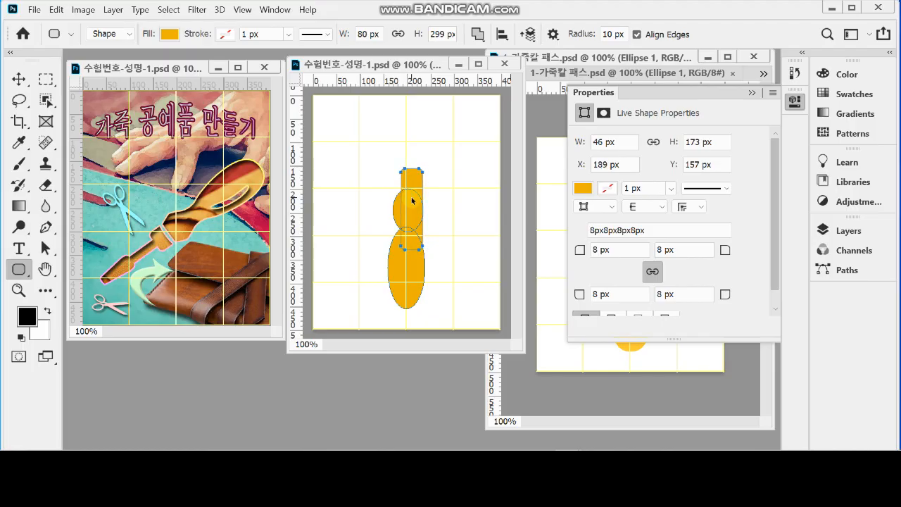
key(Left)
key(Left)
key(Left)
key(Left)
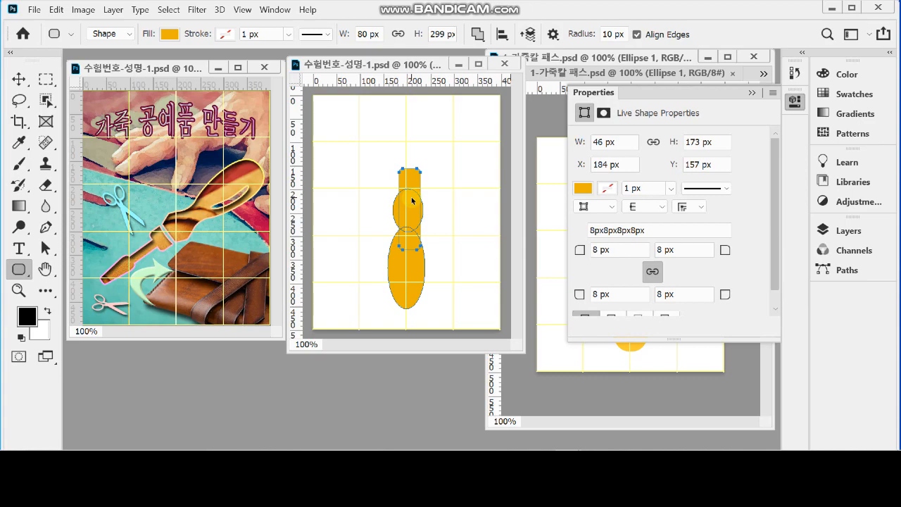
mouse_move(412, 180)
mouse_down()
mouse_move(406, 191)
mouse_move(410, 180)
mouse_up()
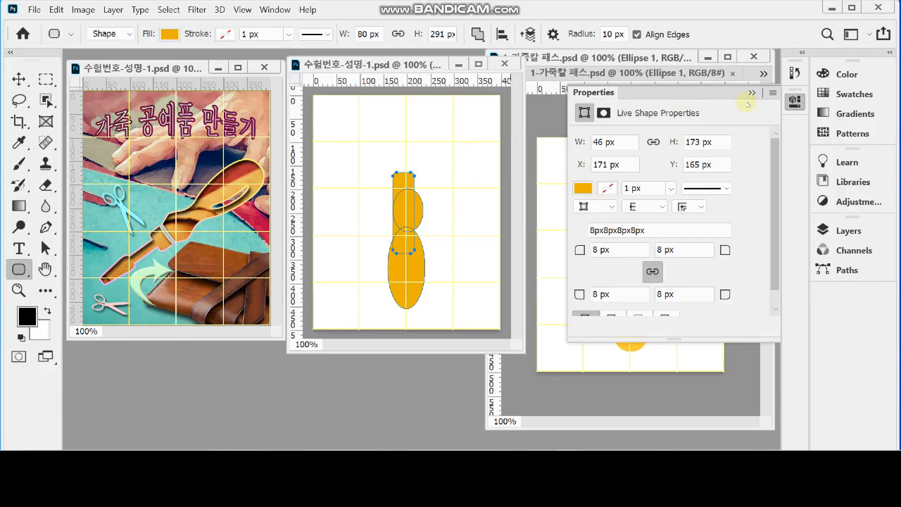
click(795, 101)
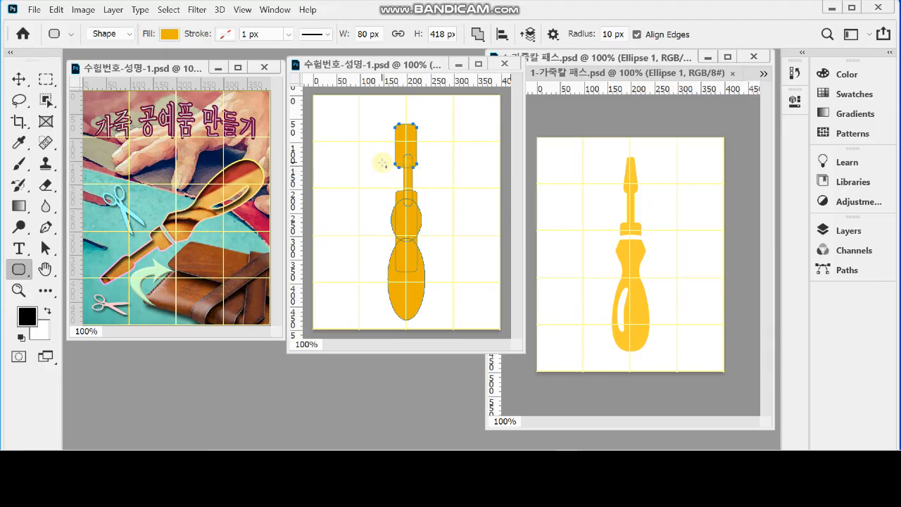
Apply a Perspective transform to the topmost rounded rectangle, narrowing its upper end symmetrically into a tapered blade
drag(407, 159, 424, 223)
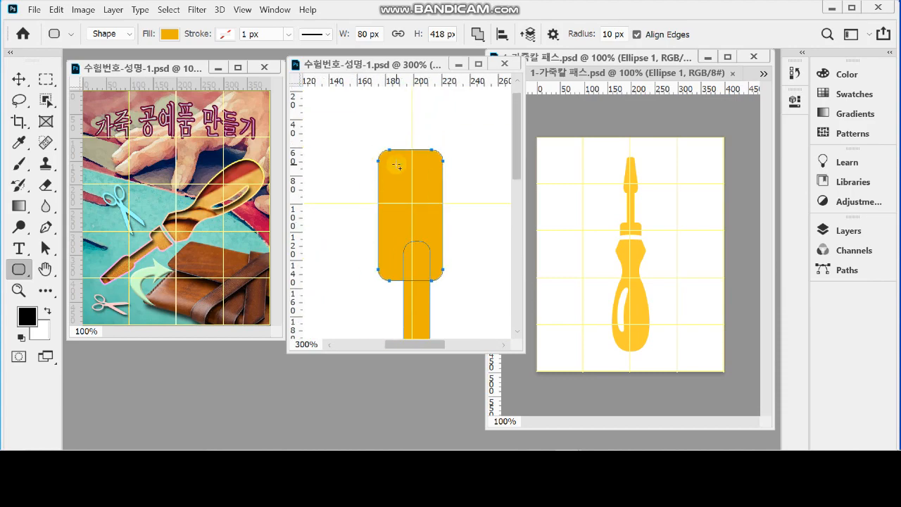
key(ctrl+t)
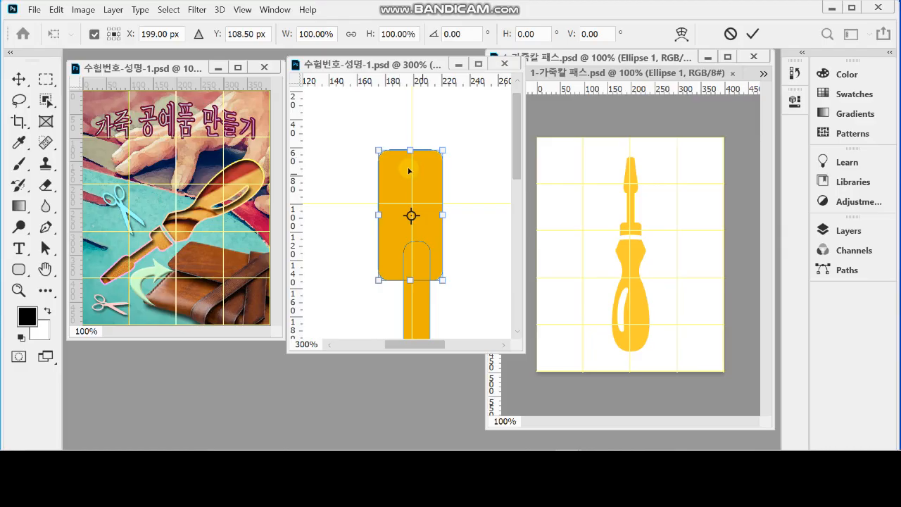
right_click(394, 162)
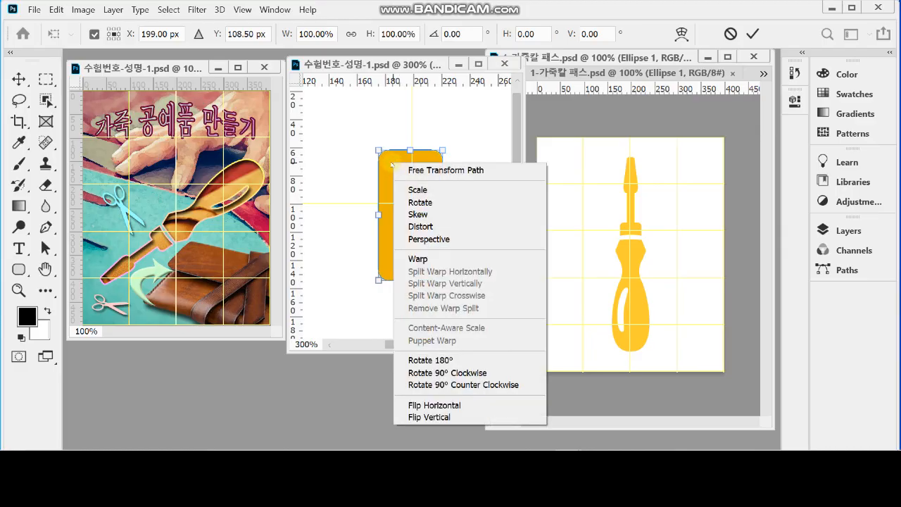
click(448, 239)
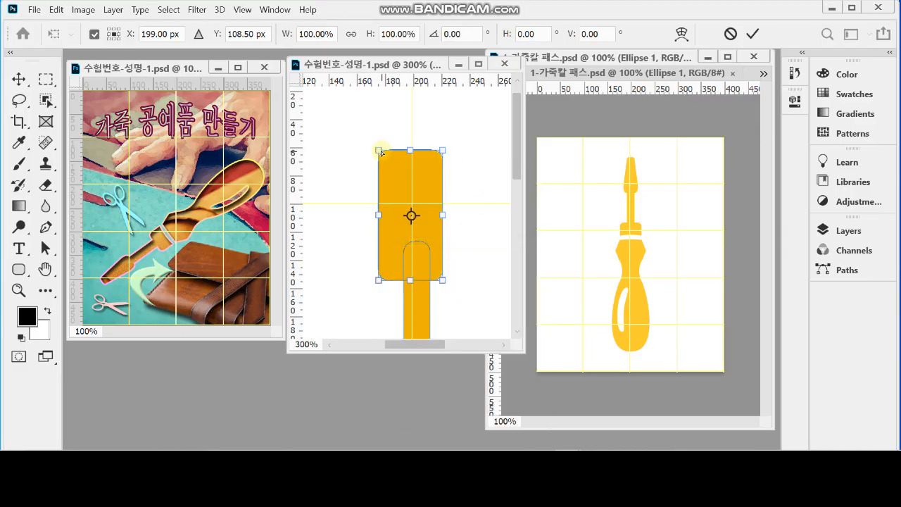
drag(380, 150, 401, 154)
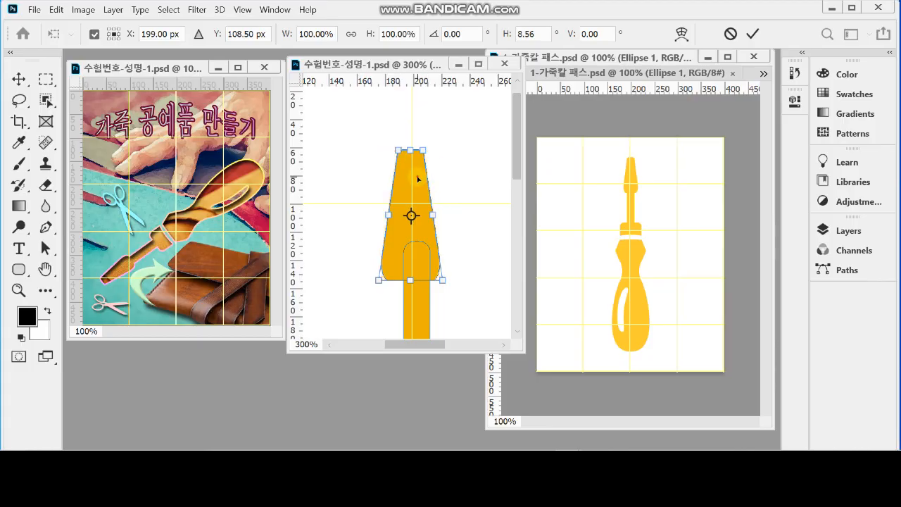
key(Return)
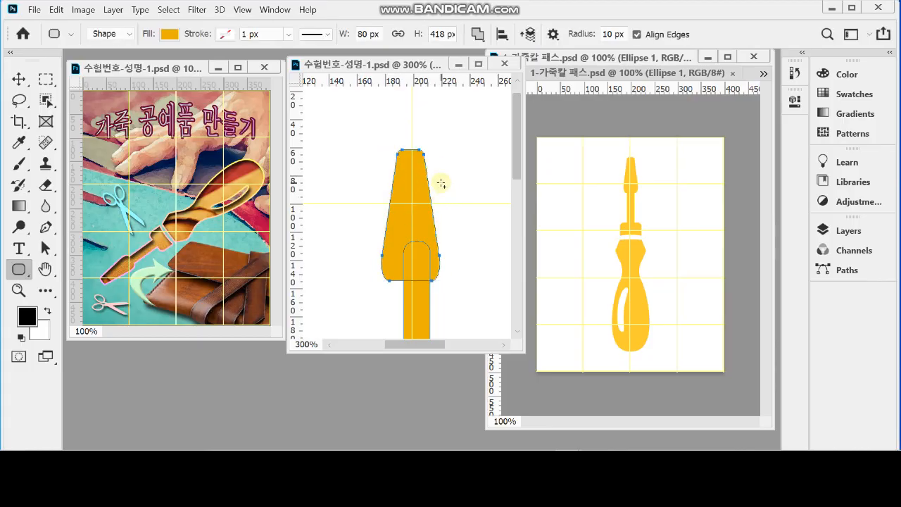
key(ctrl+minus)
key(ctrl+minus)
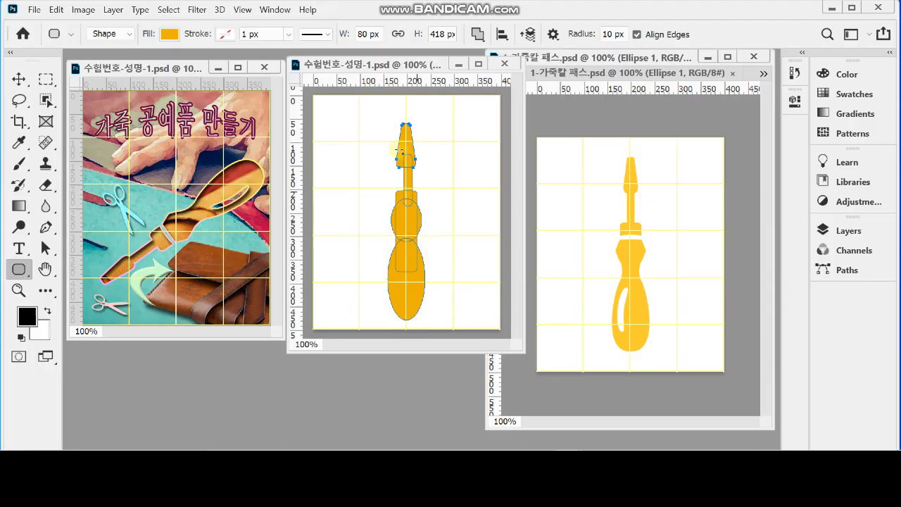
Select all the knife's component paths, align their horizontal centres, and deselect the paths
drag(375, 119, 451, 310)
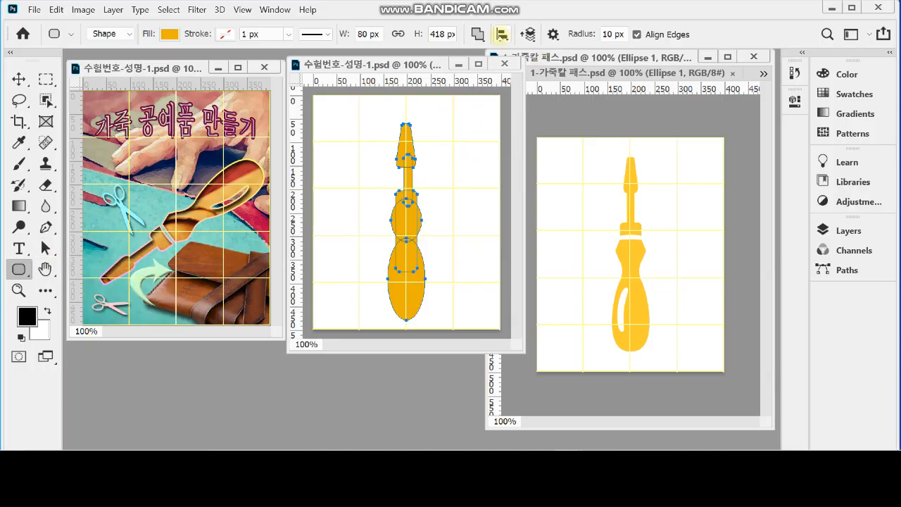
click(501, 35)
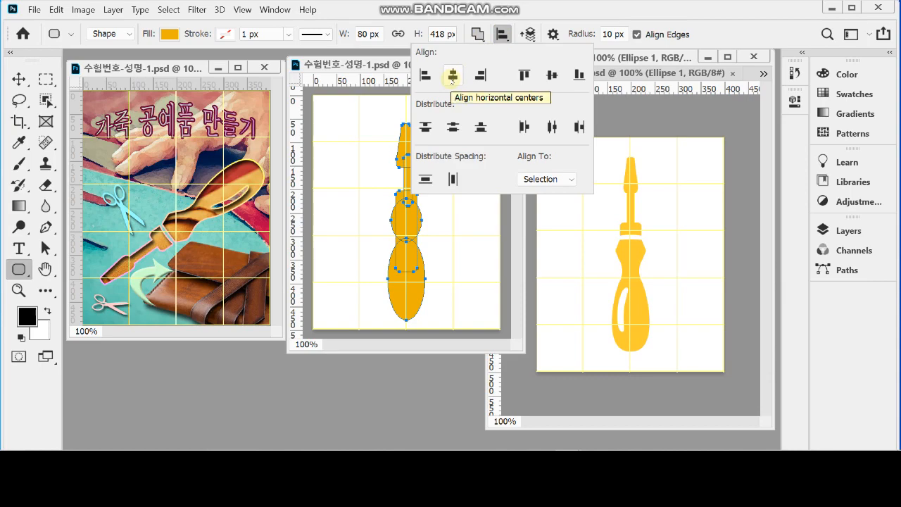
click(452, 78)
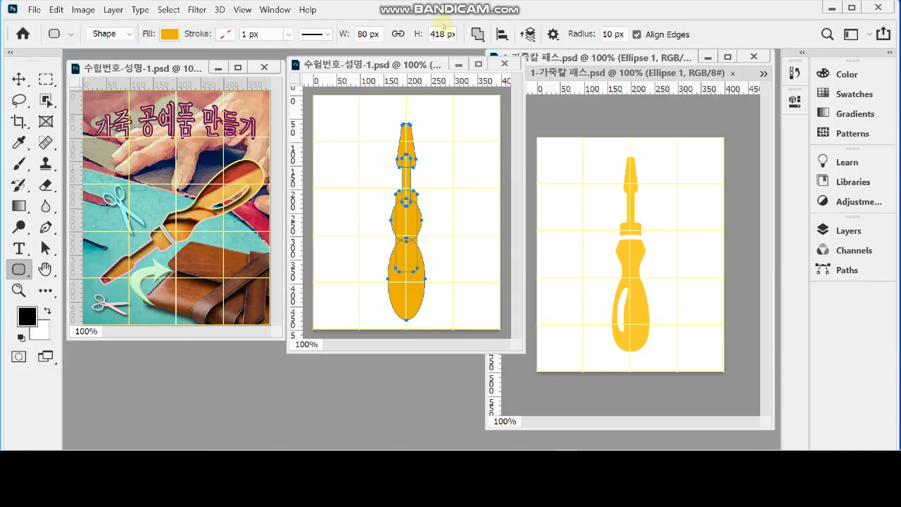
ctrl+click(448, 227)
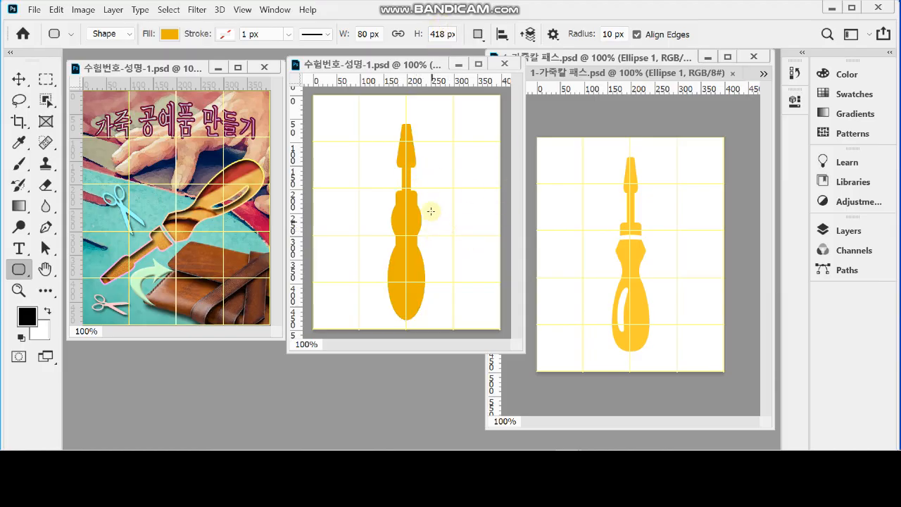
Convert both side anchor points of the knife's upper handle ellipse from smooth curves into sharp corners with the Convert Point tool
key(ctrl+plus)
key(ctrl+plus)
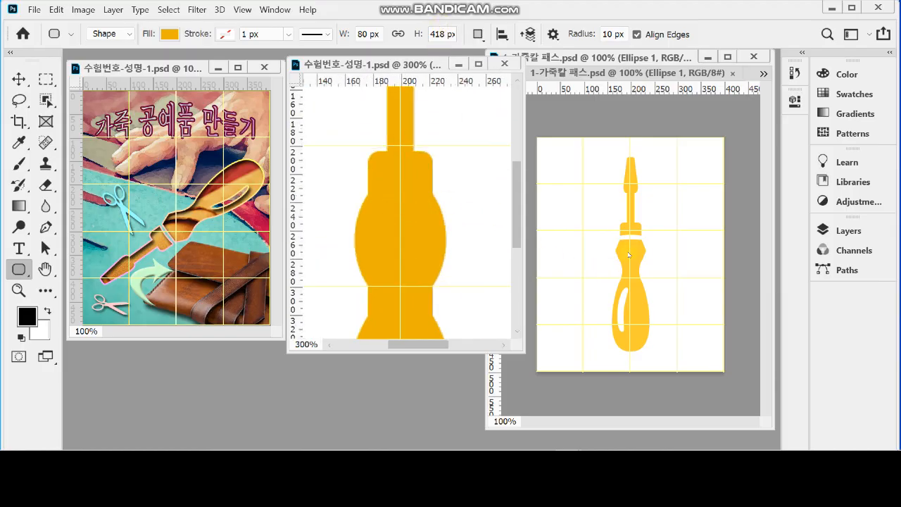
drag(421, 238, 425, 189)
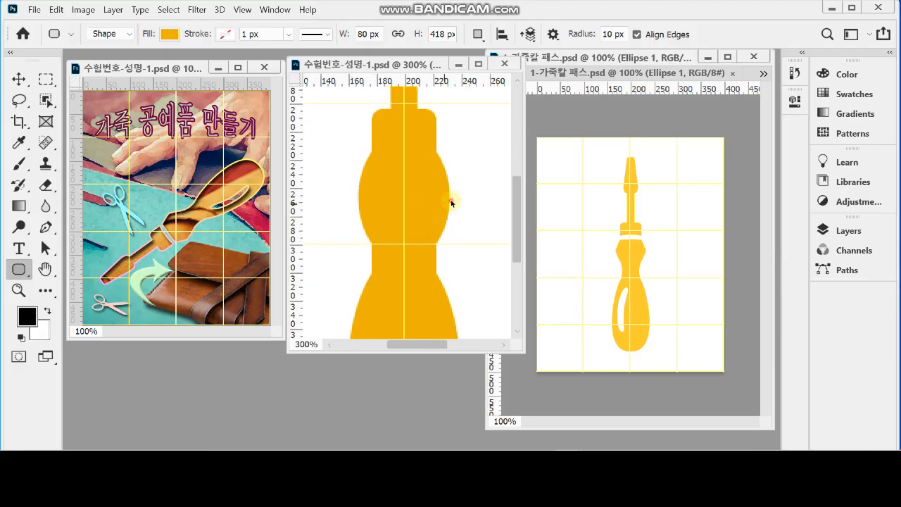
ctrl+click(450, 200)
key(Down)
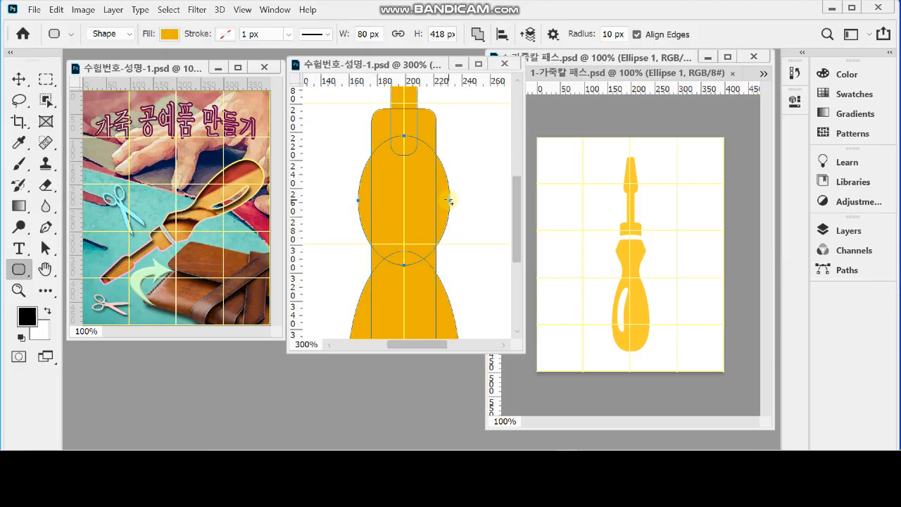
drag(449, 202, 479, 202)
click(45, 227)
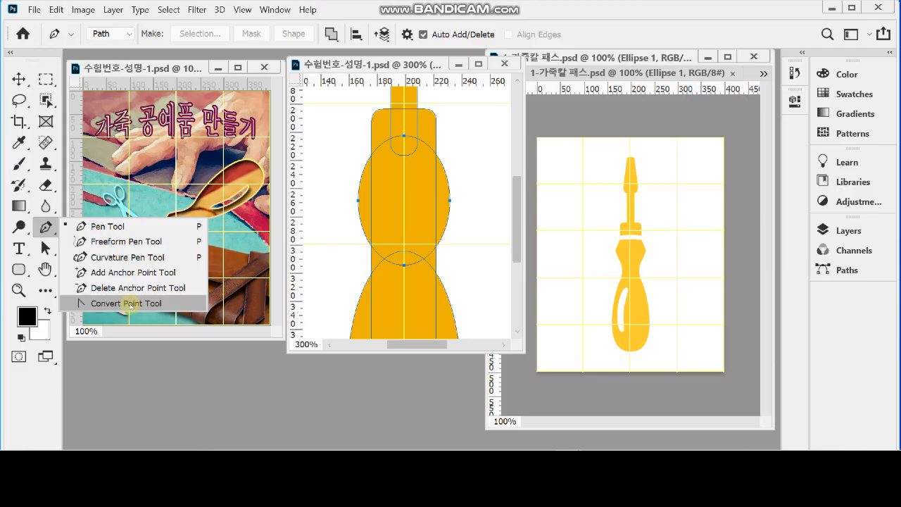
click(130, 307)
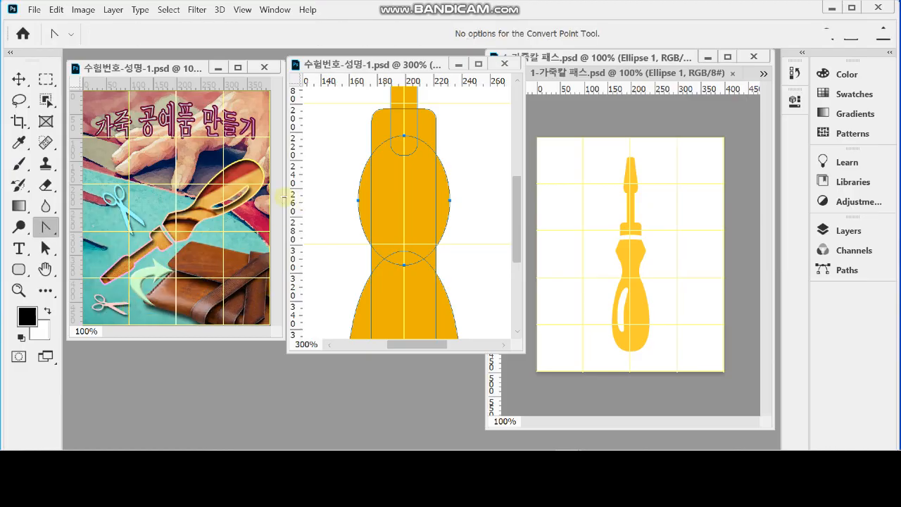
click(358, 201)
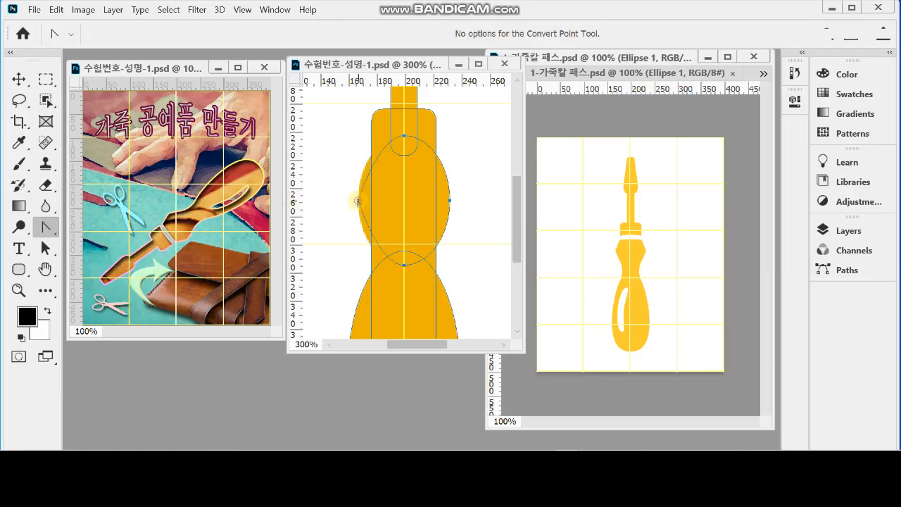
click(449, 201)
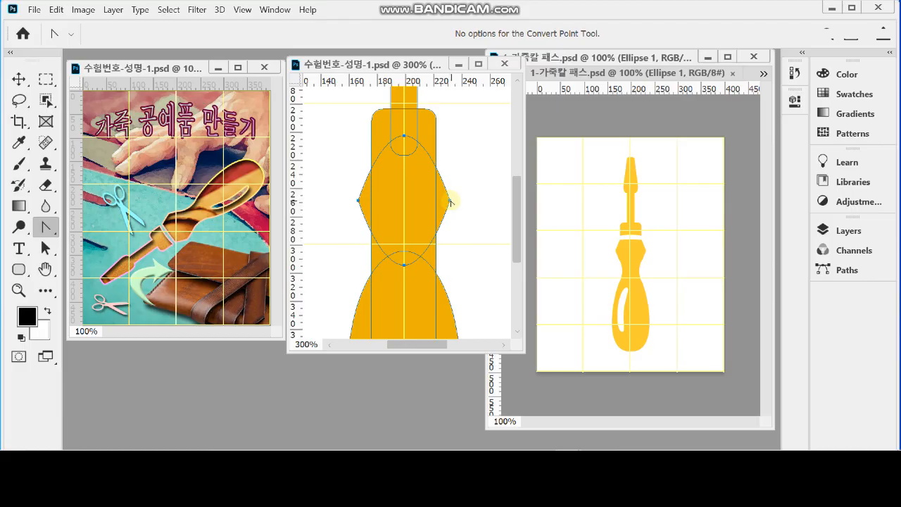
Move the large lower handle ellipse's two side anchor points down 25 px, and nudge them slightly further down
click(46, 248)
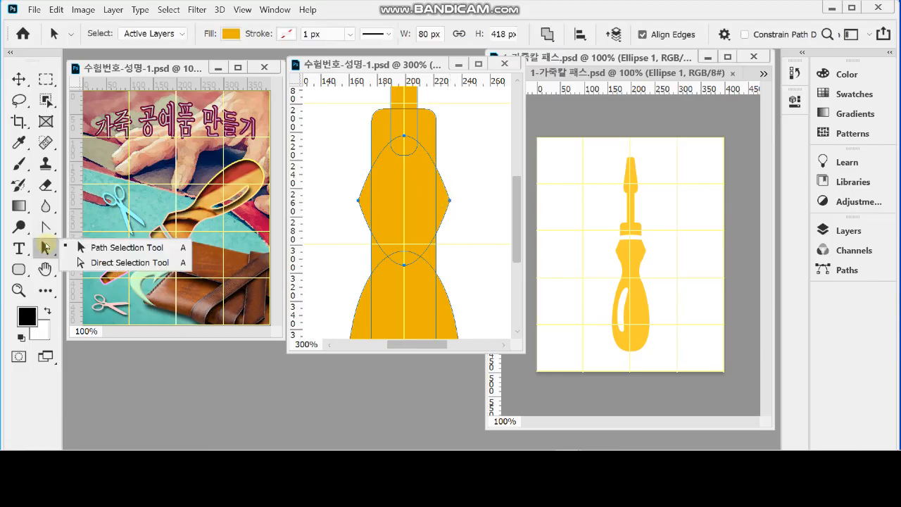
click(118, 263)
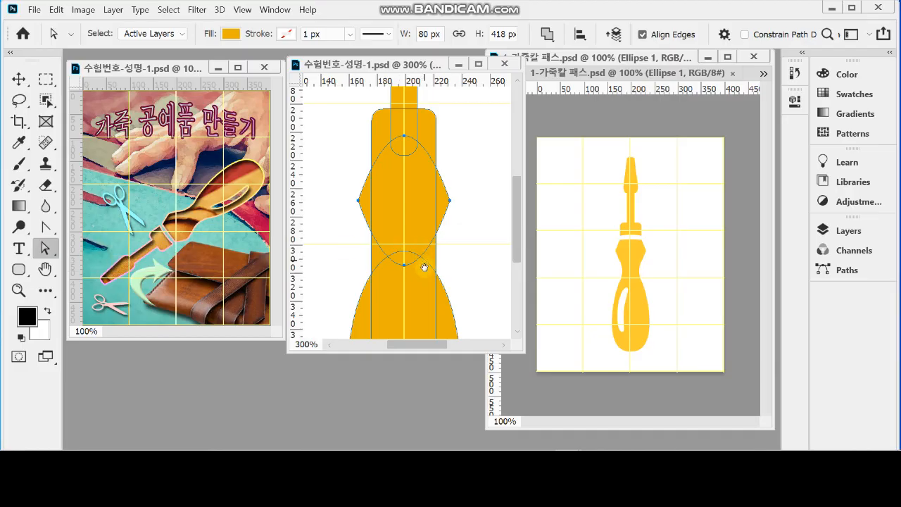
scroll(424, 266, down, 5)
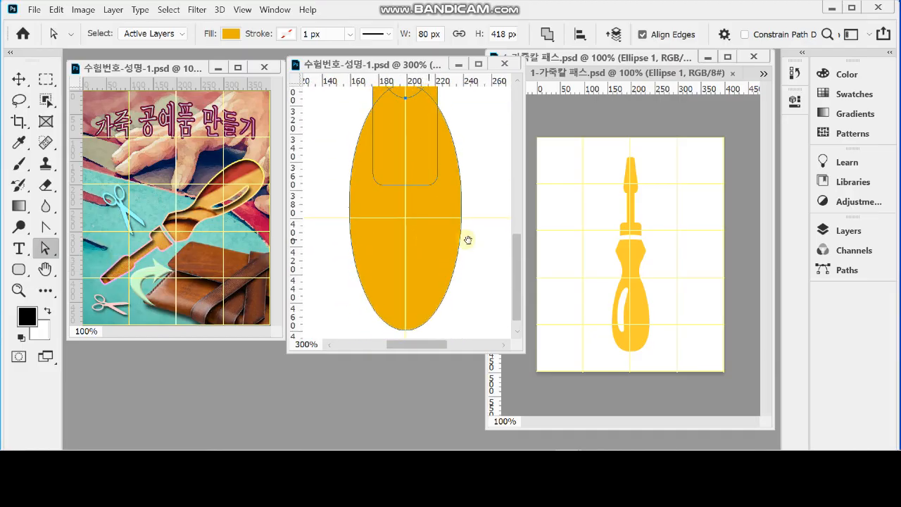
drag(524, 352, 550, 385)
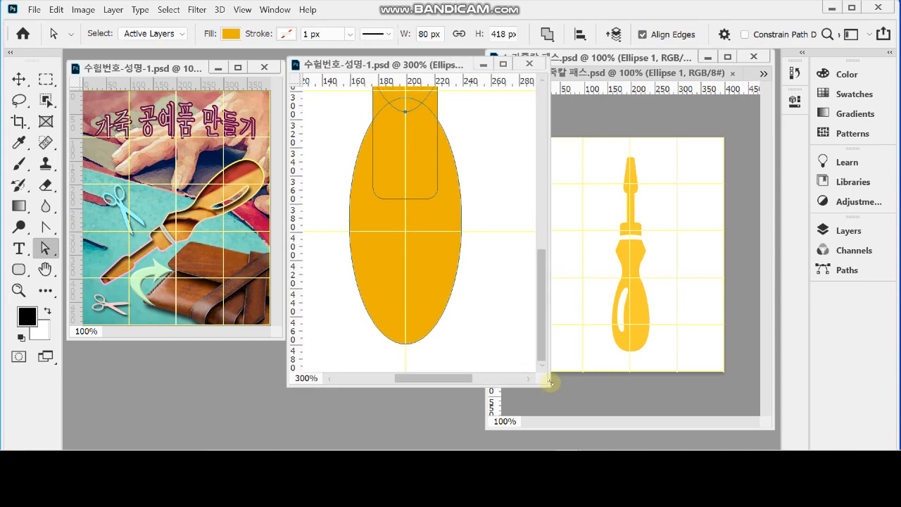
drag(338, 226, 486, 259)
drag(328, 212, 468, 261)
click(467, 225)
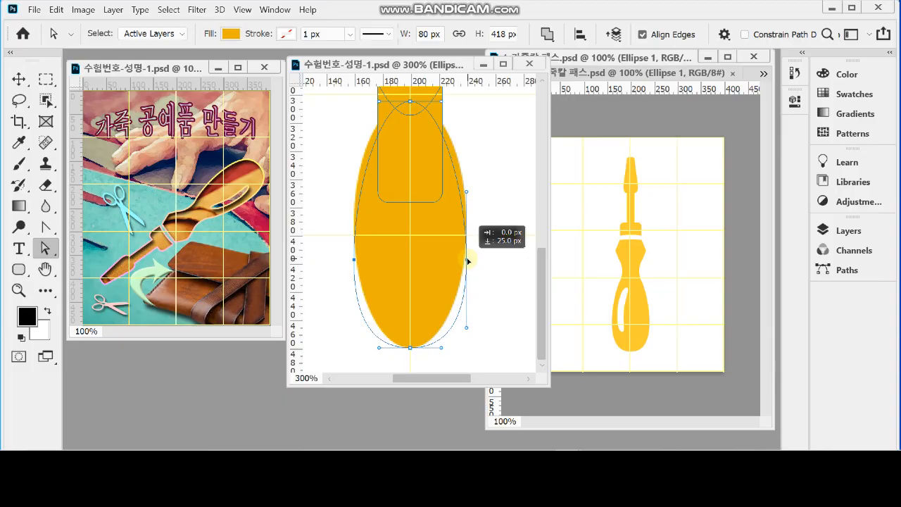
drag(468, 262, 468, 261)
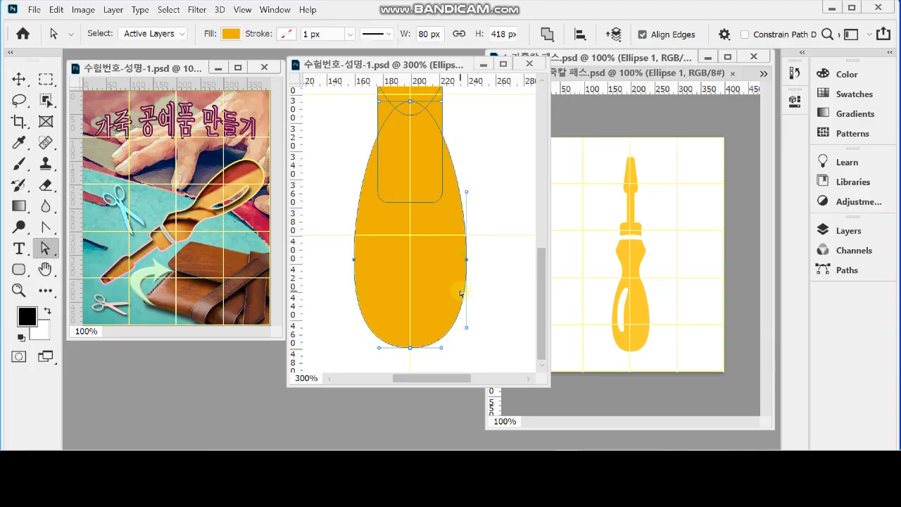
key(Down)
key(Down)
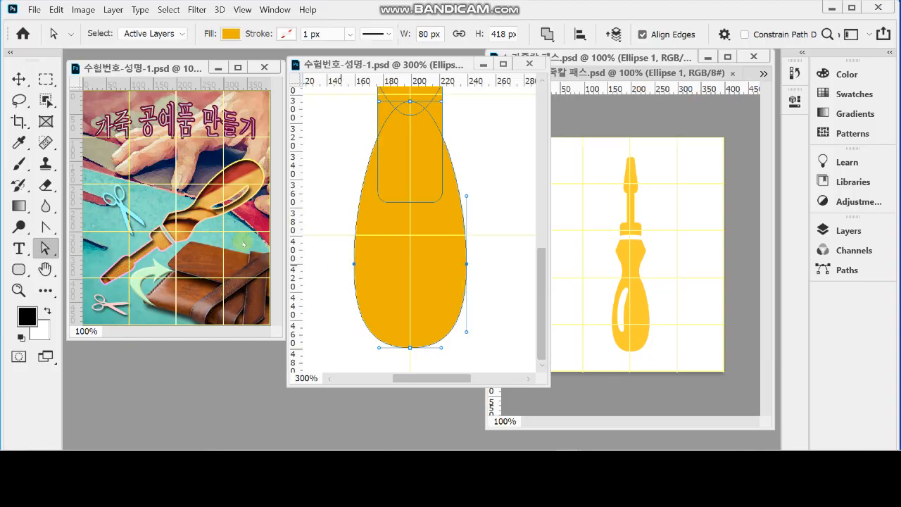
Minimize the sample poster, move the working document into its place, and enlarge the reference knife to 200% to examine its component paths
click(218, 67)
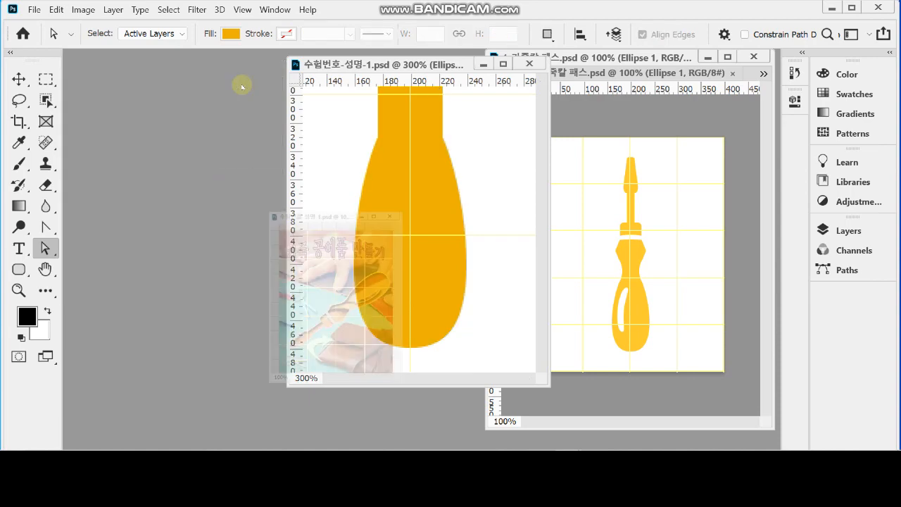
drag(357, 65, 201, 67)
click(593, 227)
key(ctrl+space)
drag(637, 251, 632, 176)
key(space)
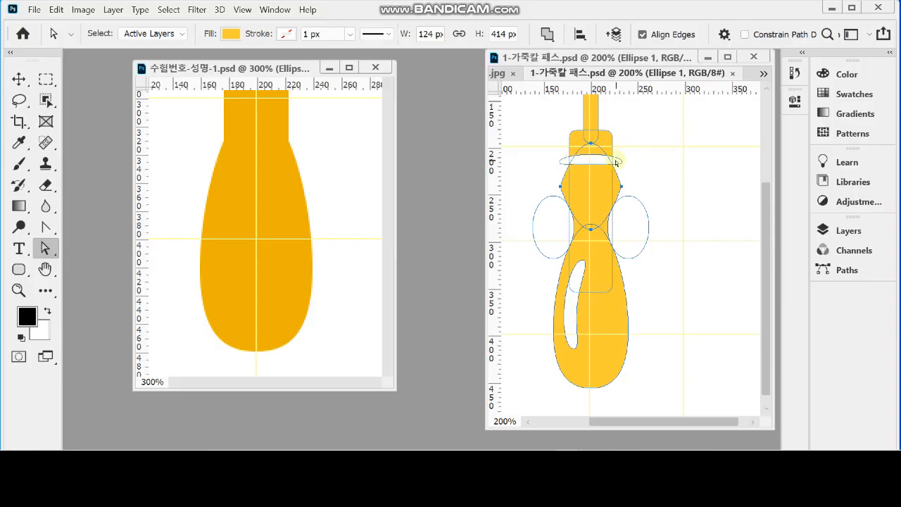
Activate the Ellipse tool in the working document
click(339, 133)
scroll(317, 176, up, 5)
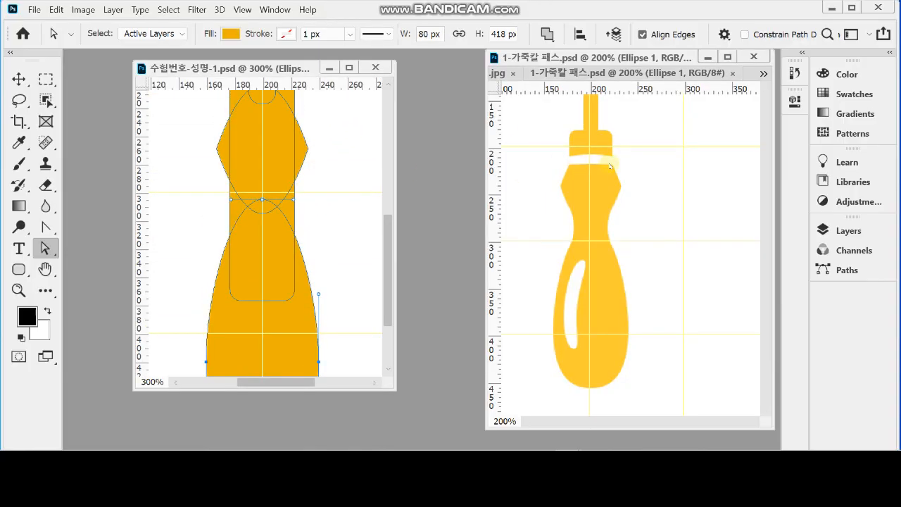
drag(332, 133, 333, 204)
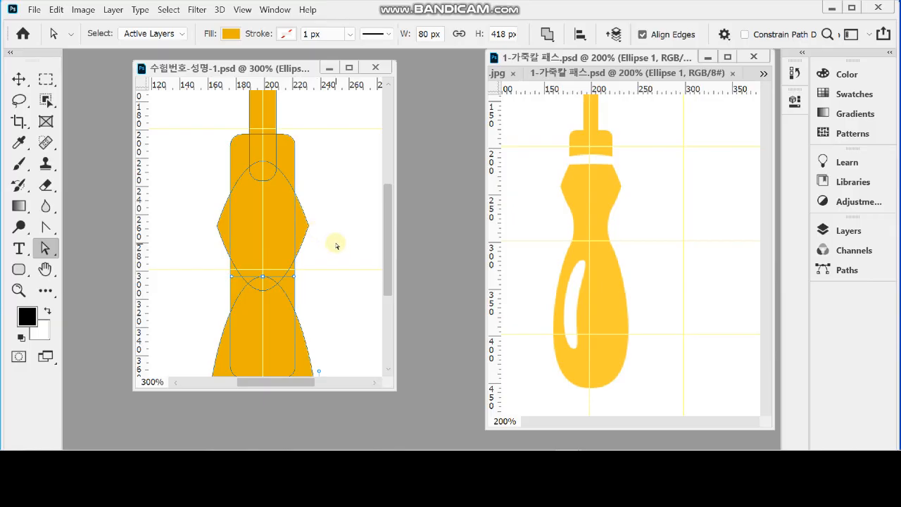
scroll(337, 245, down, 3)
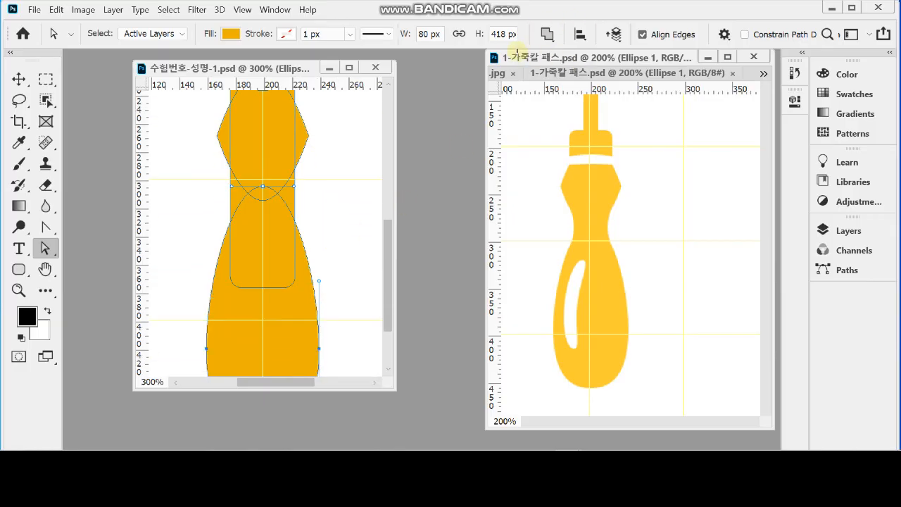
click(18, 270)
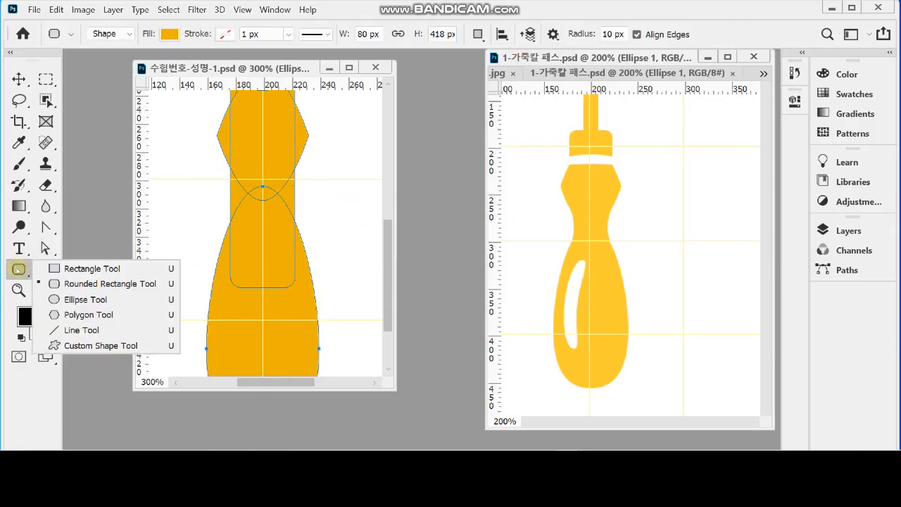
click(74, 299)
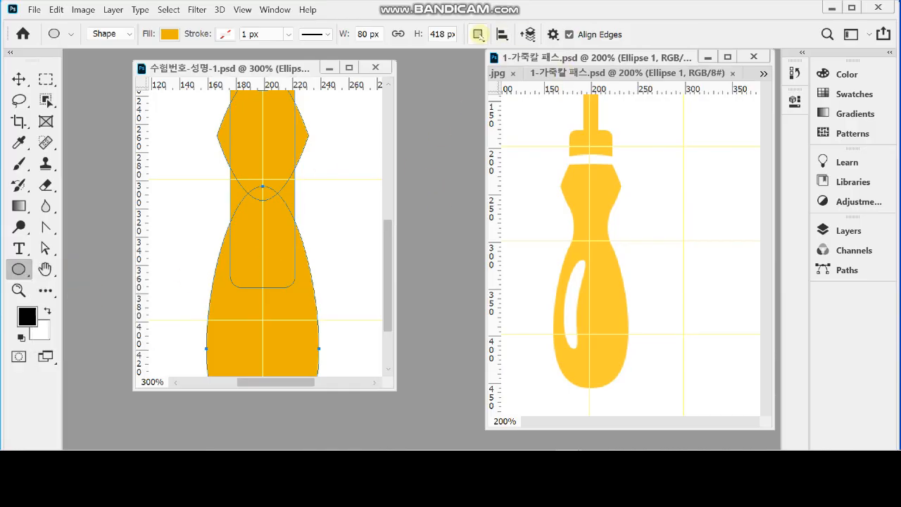
click(478, 35)
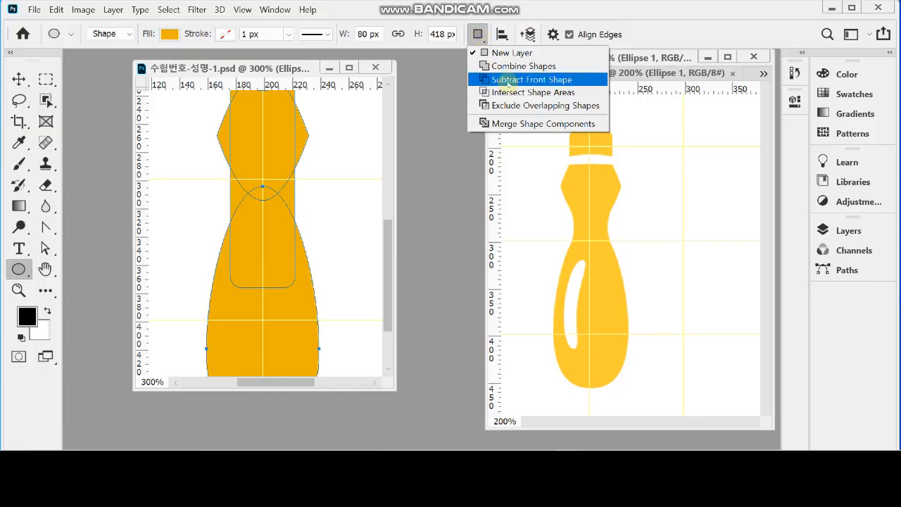
click(507, 80)
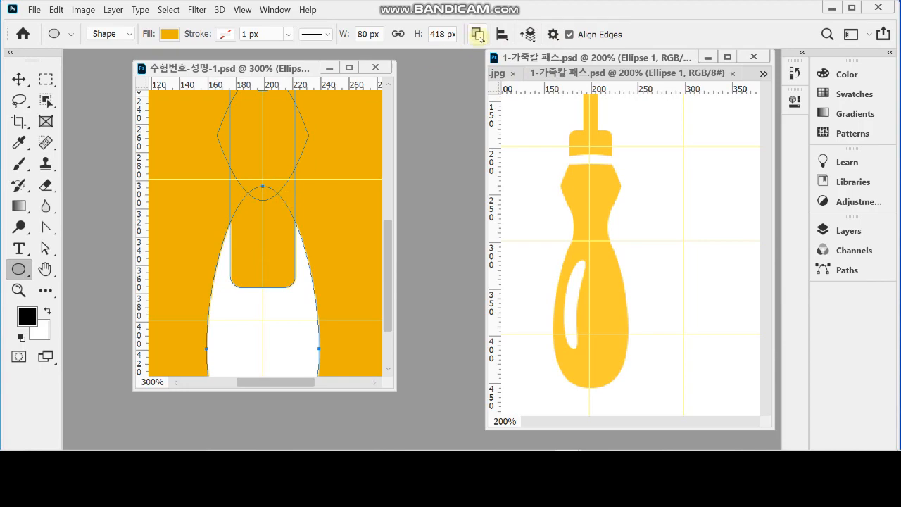
scroll(344, 262, down, 1)
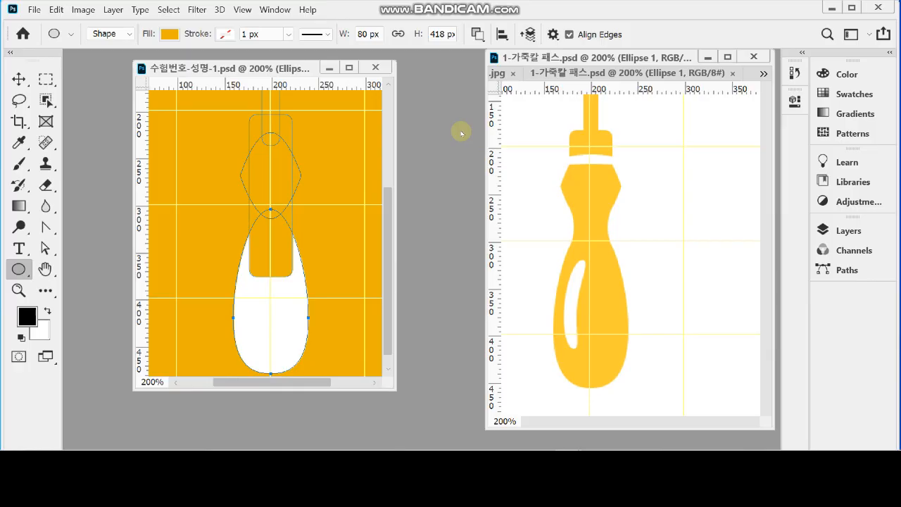
key(ctrl+z)
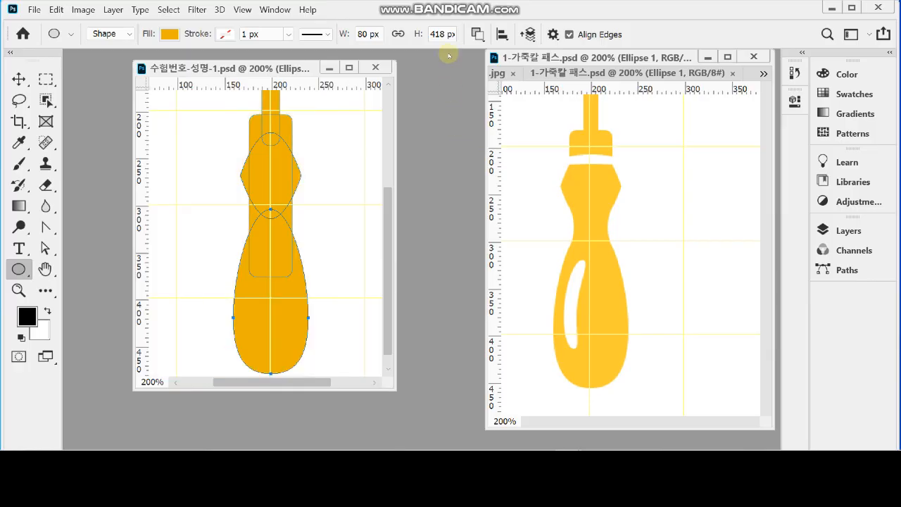
Deselect the handle ellipse and subtract a 69 × 18 px ellipse across the knife's neck, placed at X 168 px, Y 232 px
key(Return)
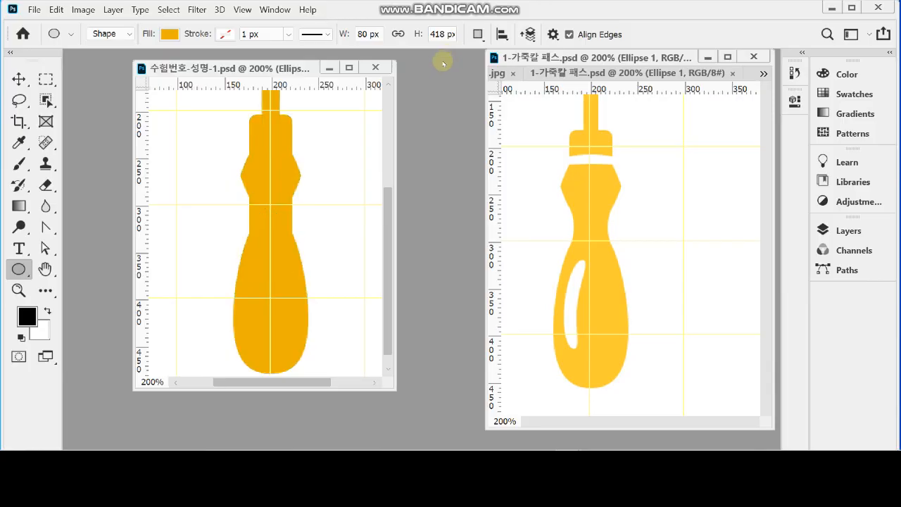
key(Return)
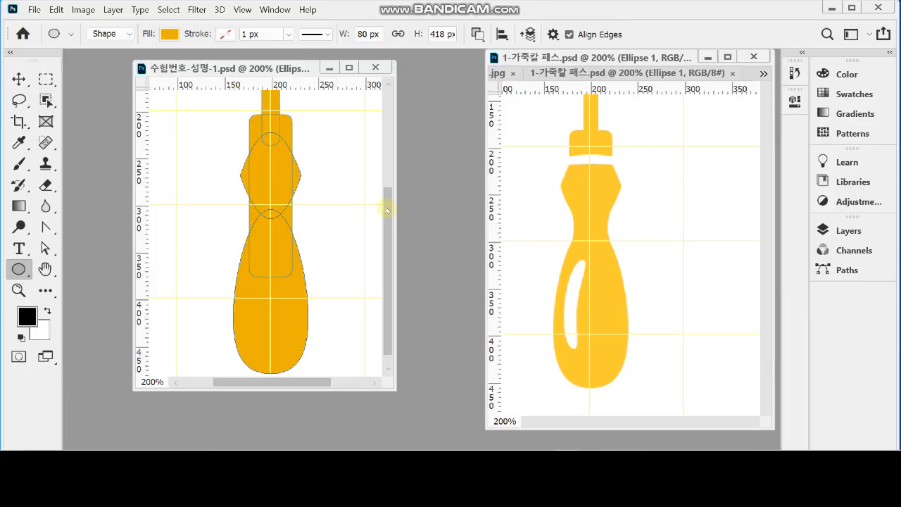
click(478, 34)
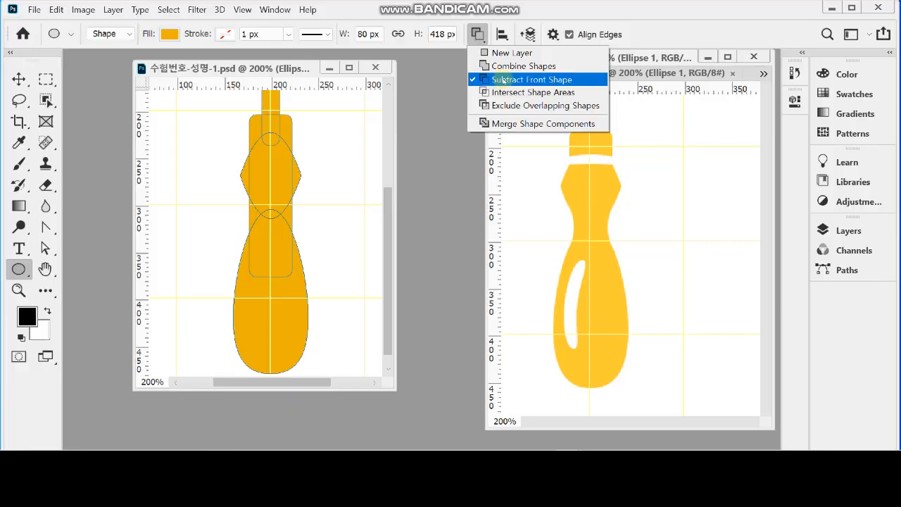
click(503, 79)
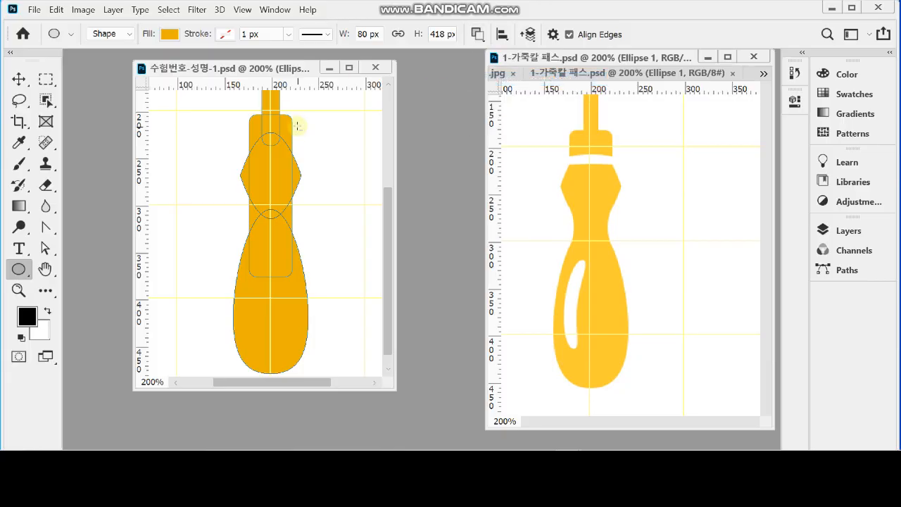
ctrl+click(276, 175)
drag(283, 157, 286, 200)
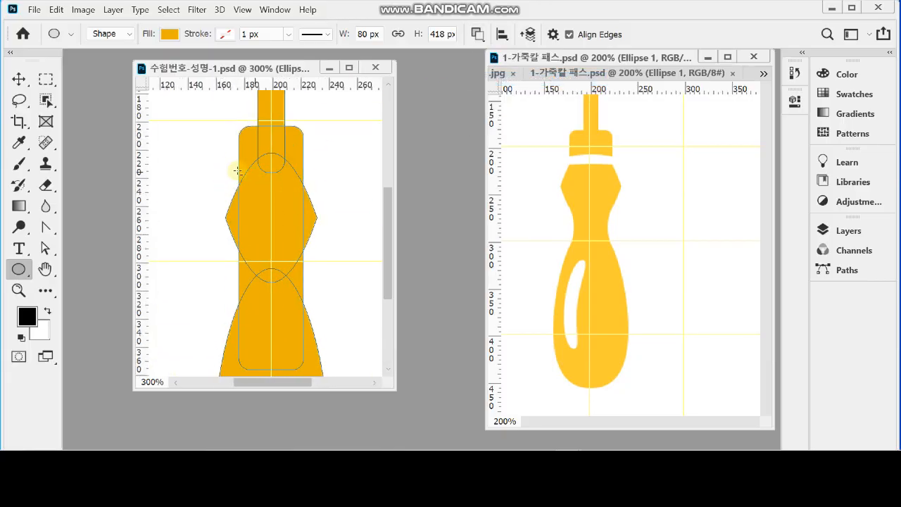
drag(229, 155, 324, 179)
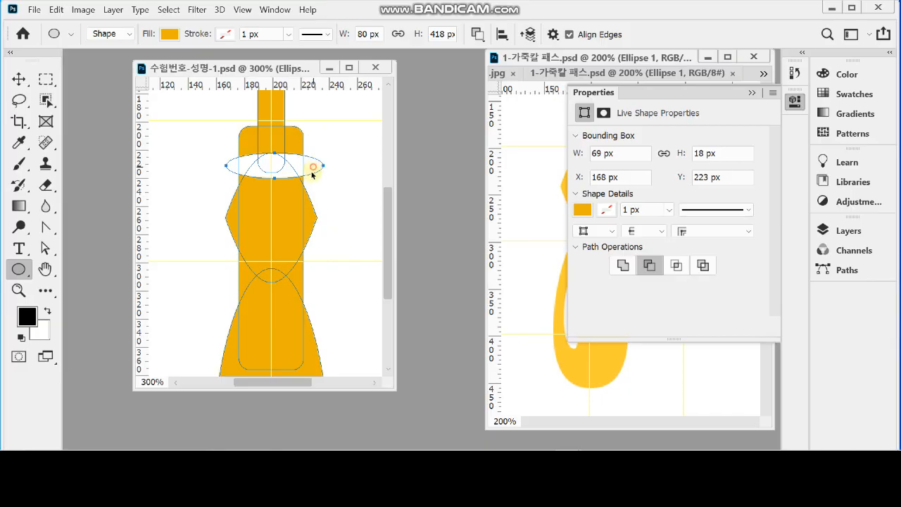
drag(314, 177, 314, 180)
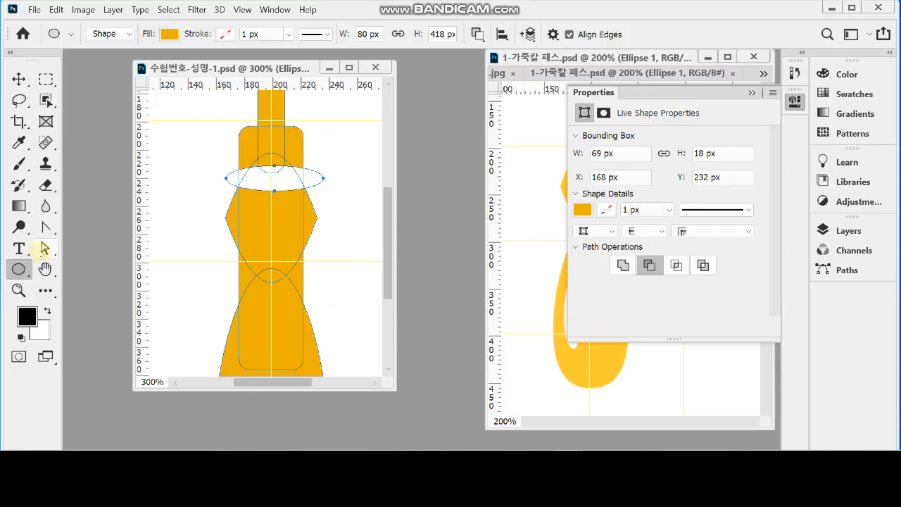
Raise the subtracted ellipse's lower anchor point so the cut-out becomes a thin upward-curving band, and collapse the Properties panel
key(a)
click(275, 191)
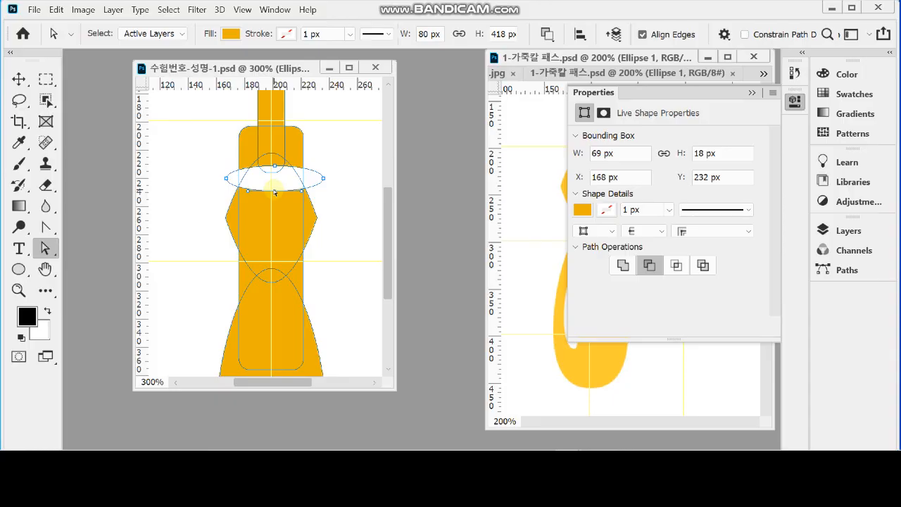
drag(274, 191, 276, 182)
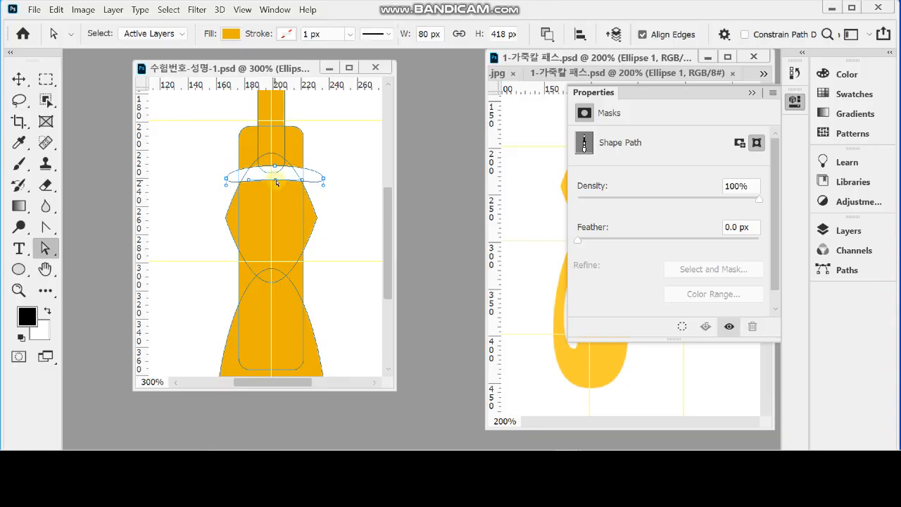
click(796, 100)
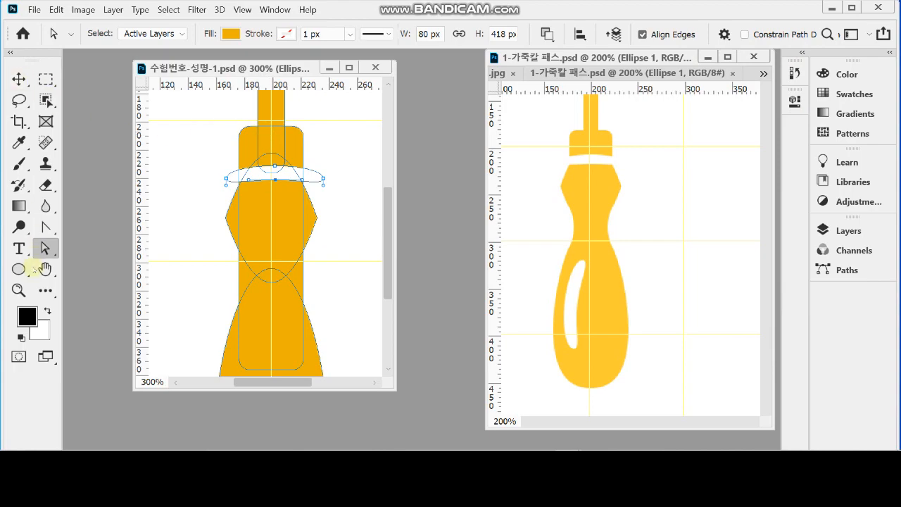
Center the curved neck cut-out on the vertical guide through the handle and deselect the path
click(319, 182)
drag(317, 180, 317, 181)
key(Left)
click(317, 183)
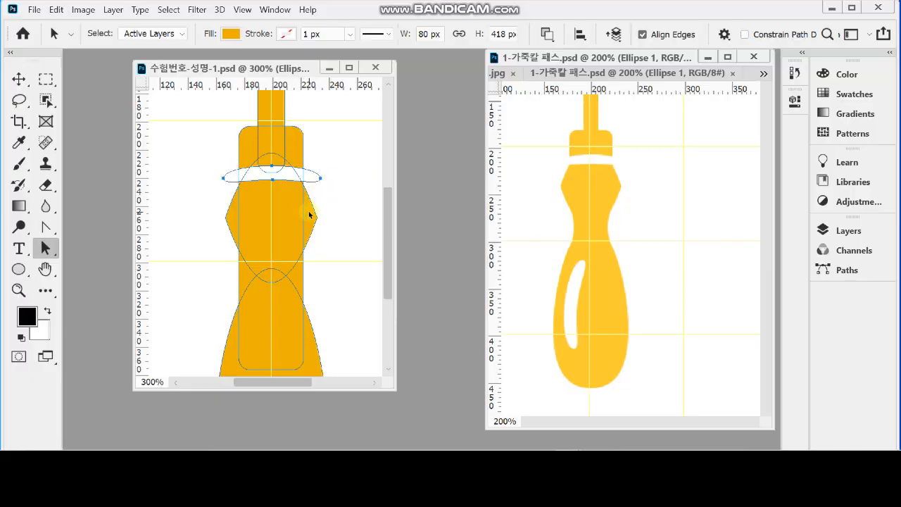
drag(292, 258, 294, 220)
key(Return)
key(Return)
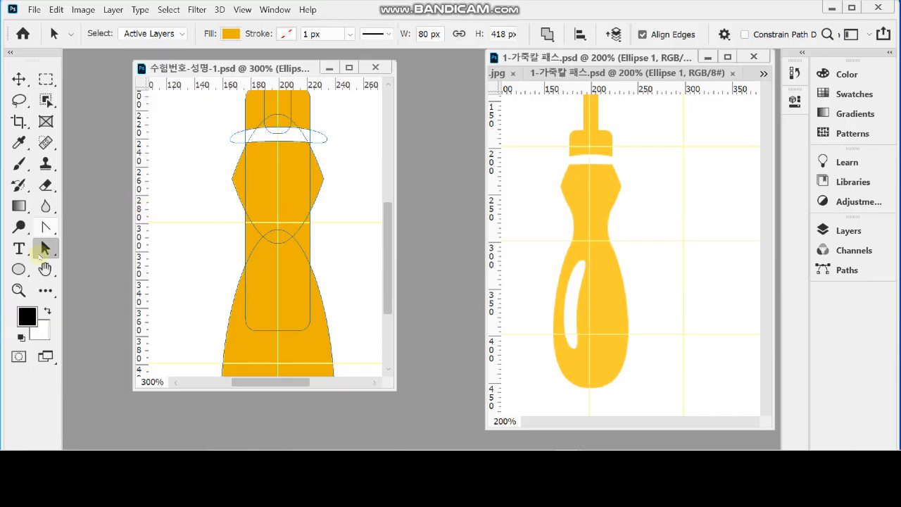
Subtract an ellipse of about 59 × 89 px from the left side of the handle's waist, at X 122 px, Y 266 px
click(18, 269)
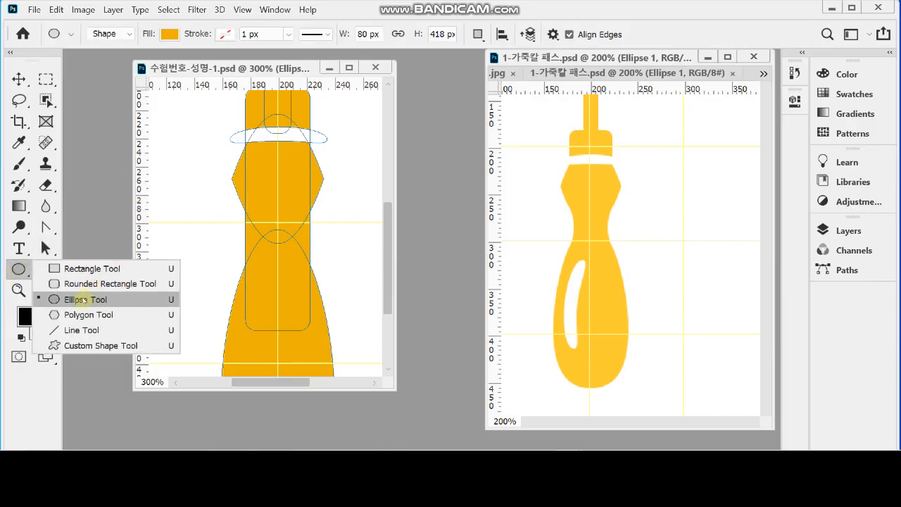
click(84, 299)
alt+click(260, 248)
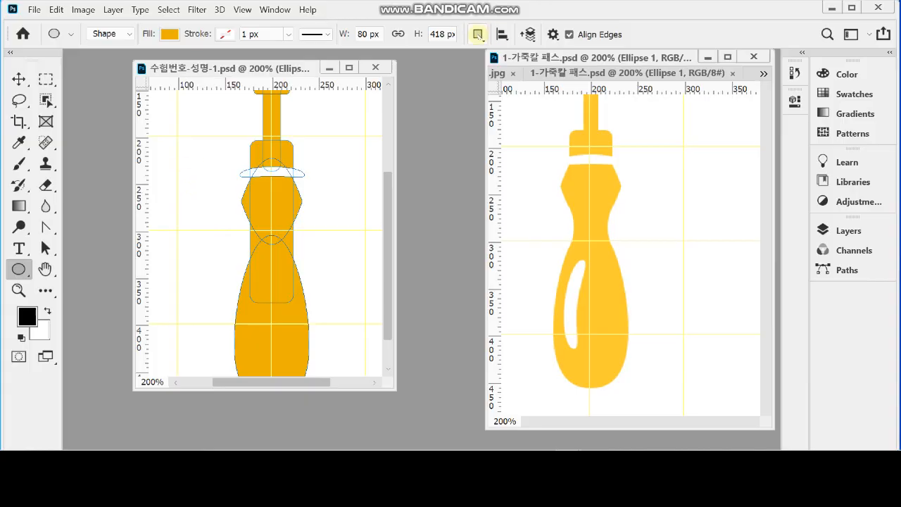
click(478, 34)
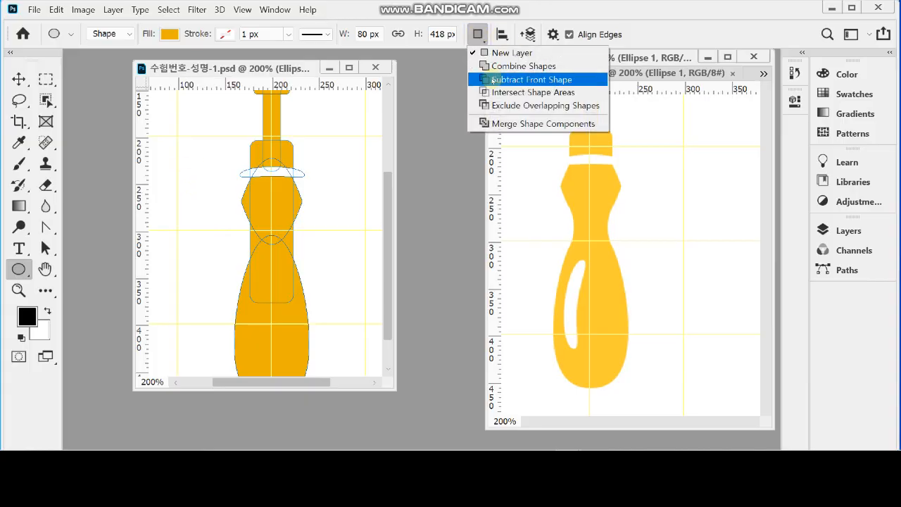
click(494, 79)
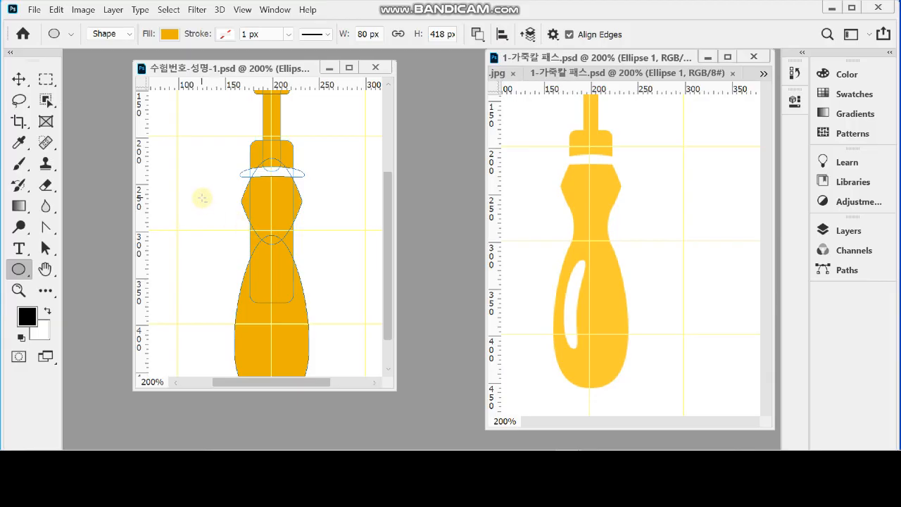
drag(200, 199, 254, 283)
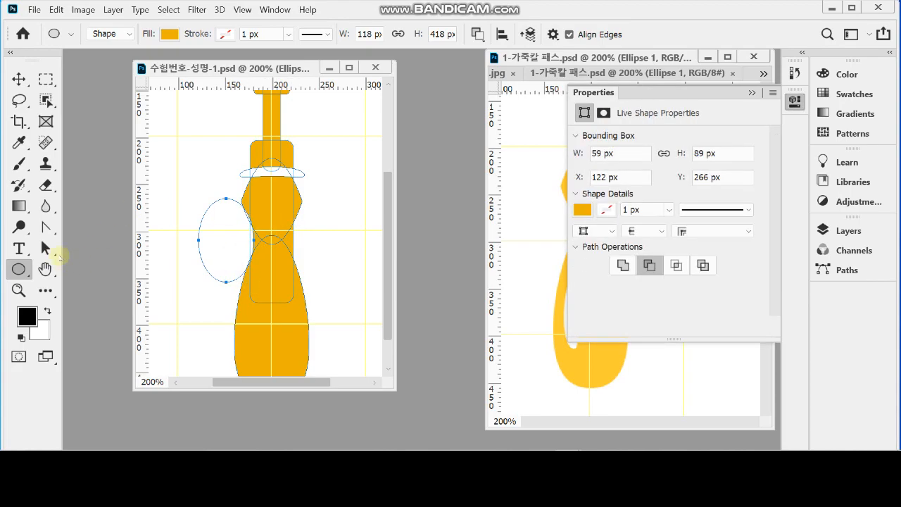
key(Left)
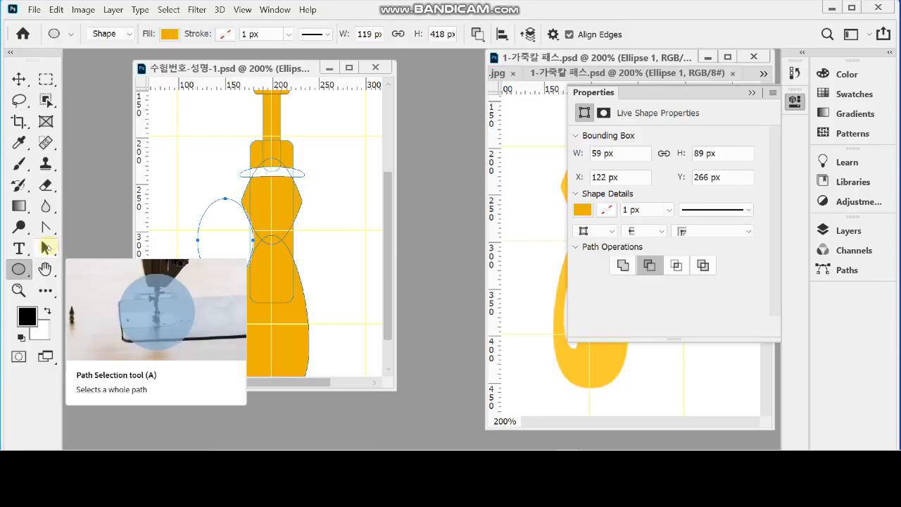
click(795, 100)
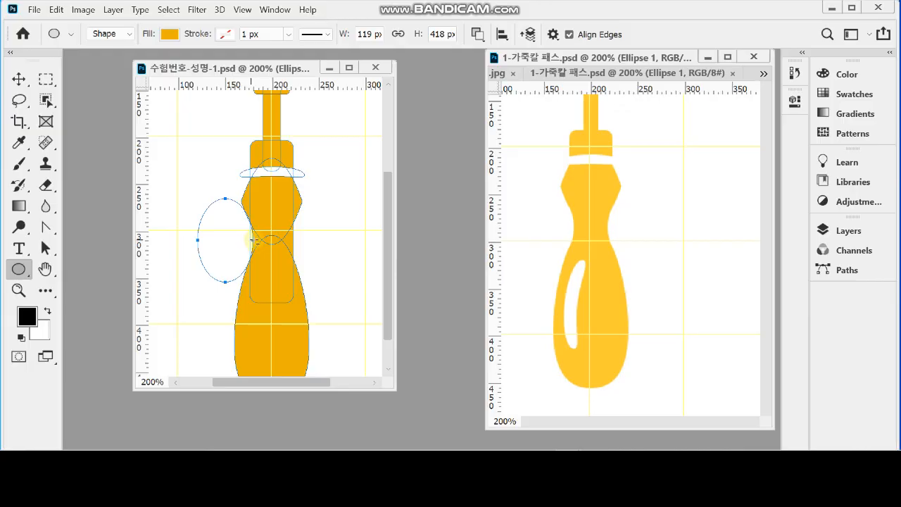
key(Right)
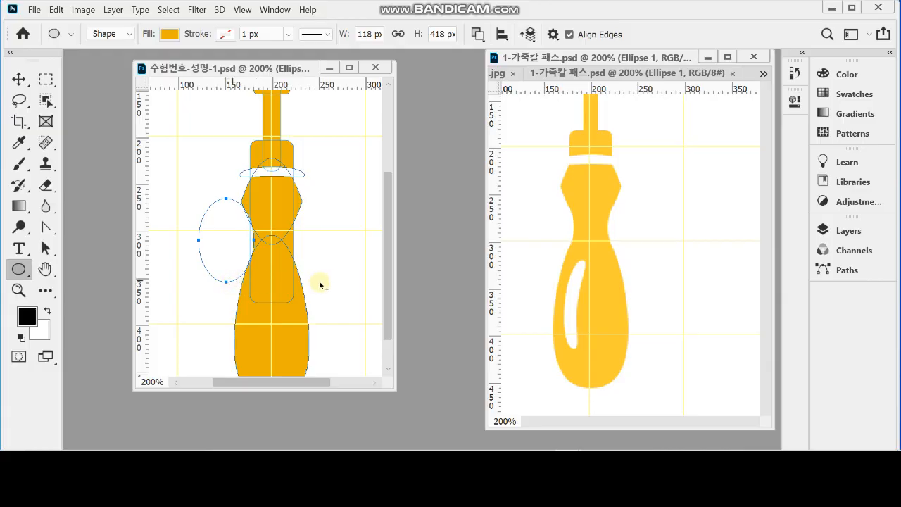
Duplicate the waist ellipse and shift the copy horizontally to the handle's right side so both cut-outs mirror each other
drag(329, 284, 328, 284)
key(shift+Left)
key(Right)
key(Right)
key(Right)
key(Right)
key(Right)
key(Right)
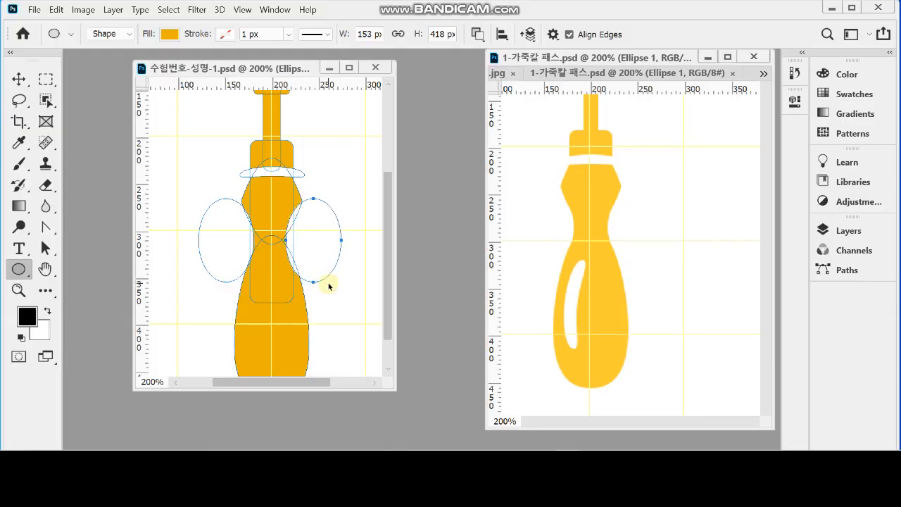
key(Right)
key(Right)
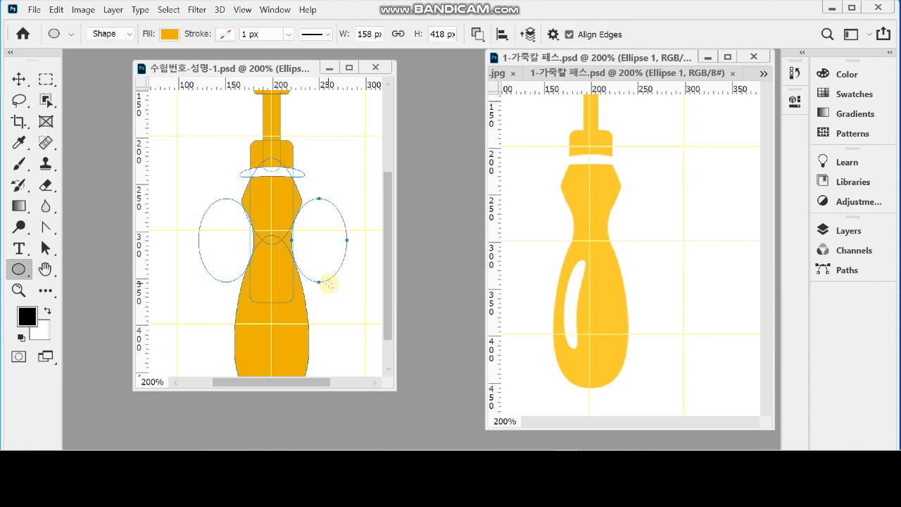
key(Left)
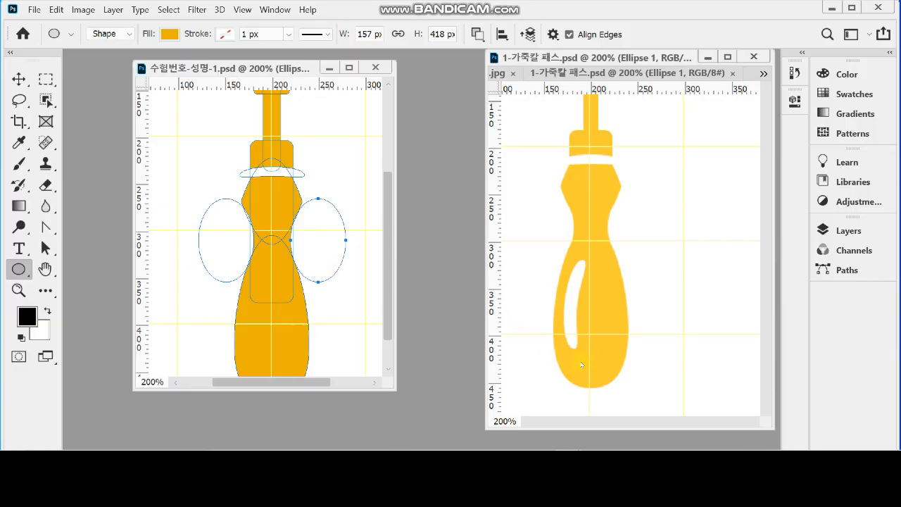
Subtract a 30 × 95 px ellipse from the lower-left part of the handle, placed at X 170 px, Y 353 px
drag(305, 299, 309, 257)
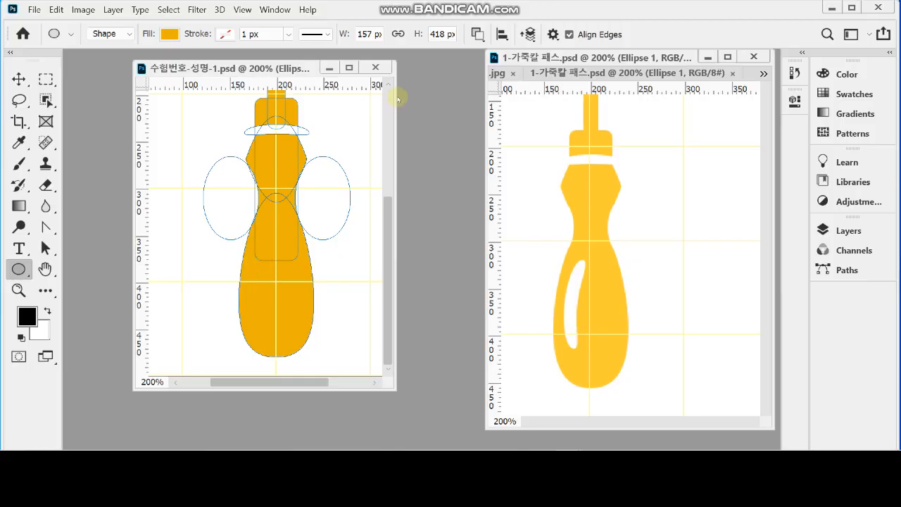
click(477, 34)
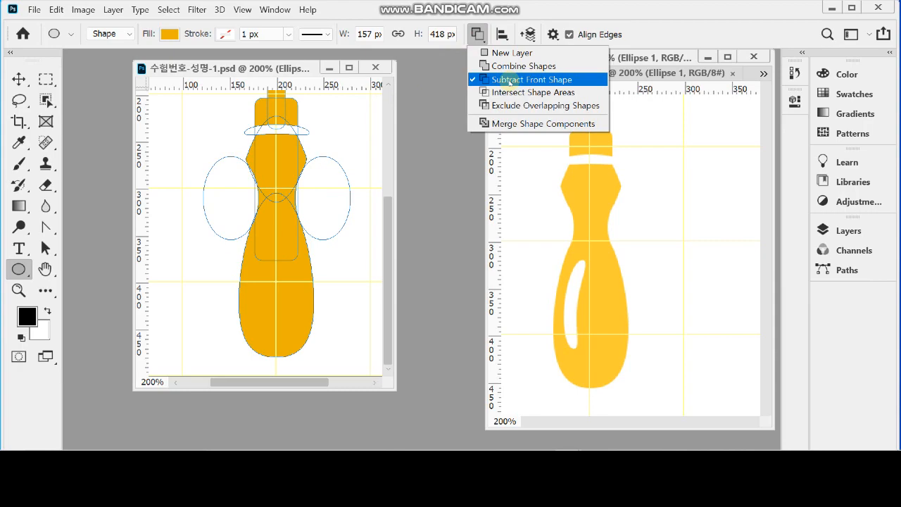
click(510, 80)
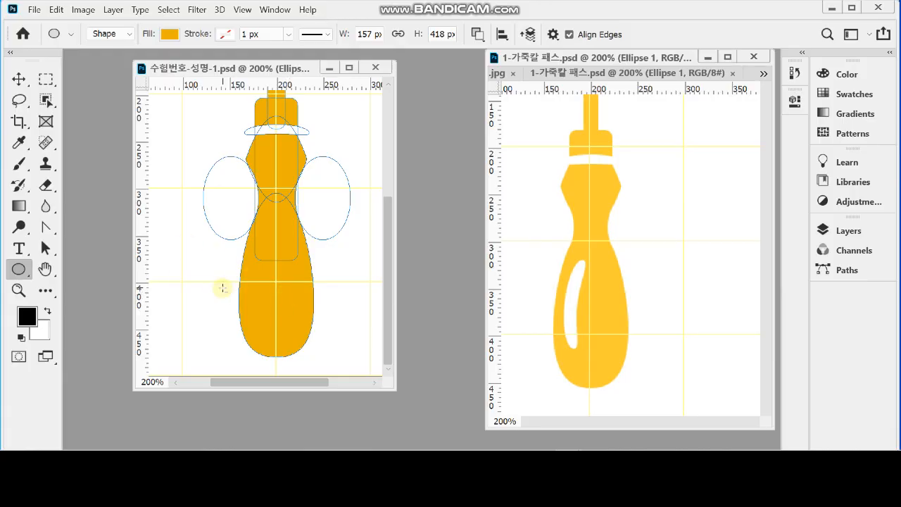
click(248, 262)
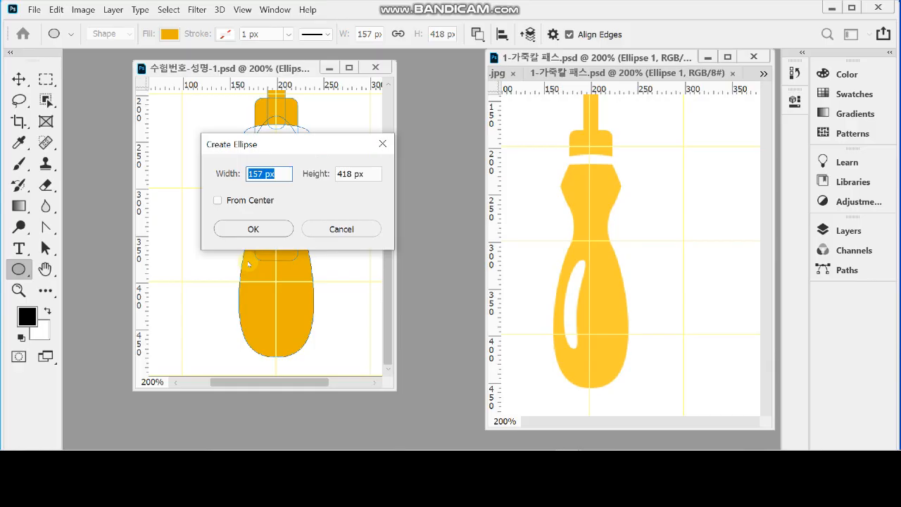
text(30)
key(Tab)
text(95)
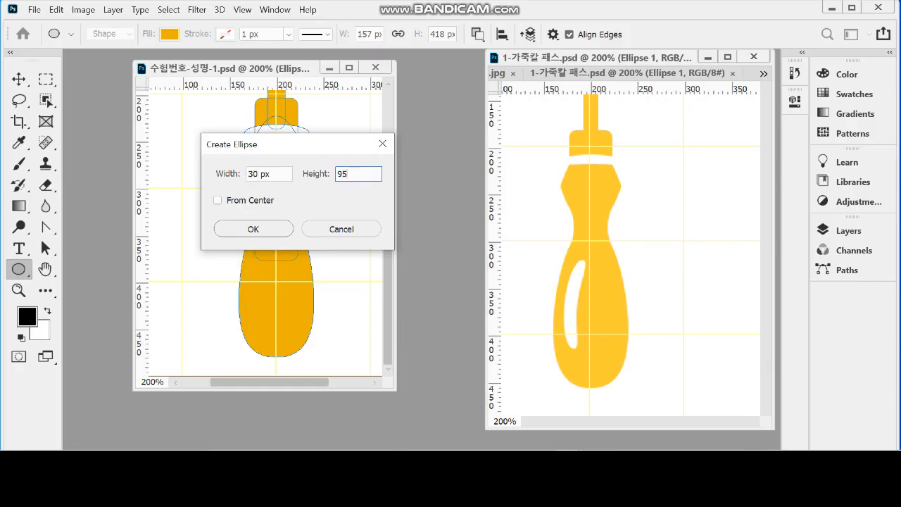
click(253, 229)
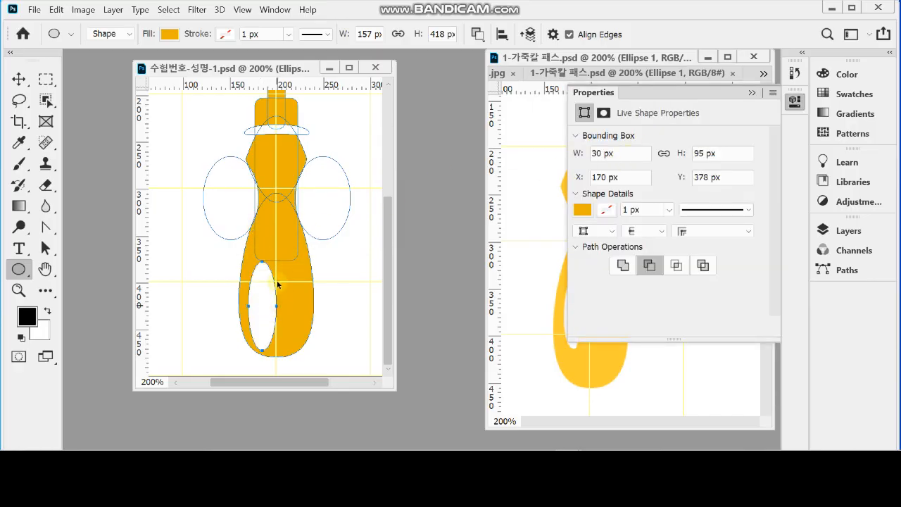
drag(277, 306, 277, 282)
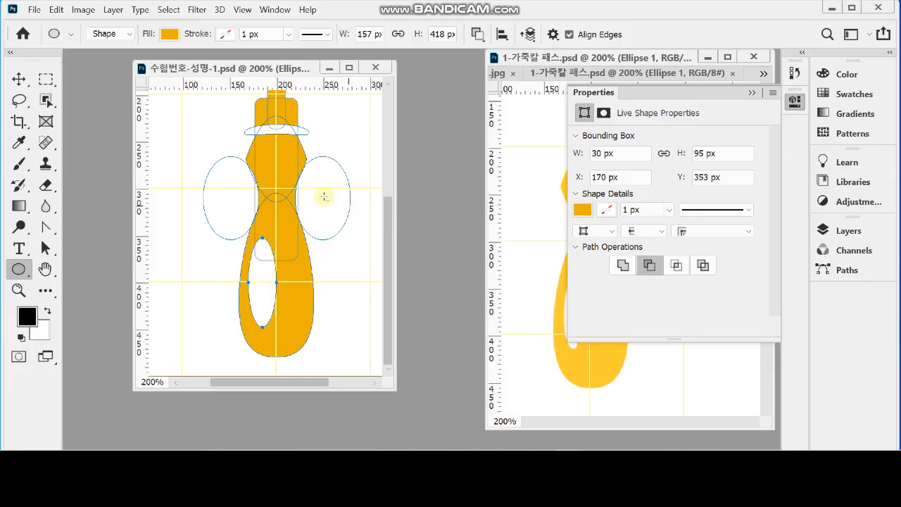
click(794, 101)
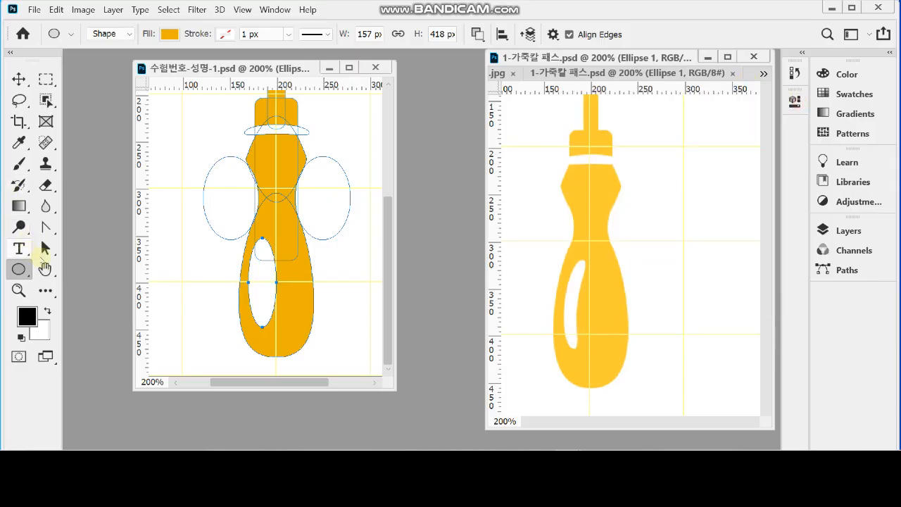
Move the new cut-out's right anchor point inward to bend the ellipse into a narrow crescent
drag(46, 248, 111, 262)
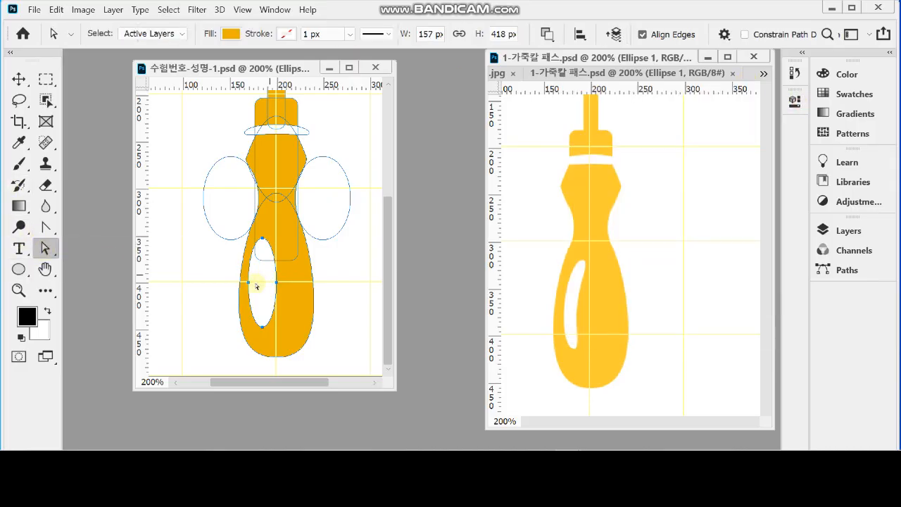
click(277, 283)
drag(277, 283, 261, 283)
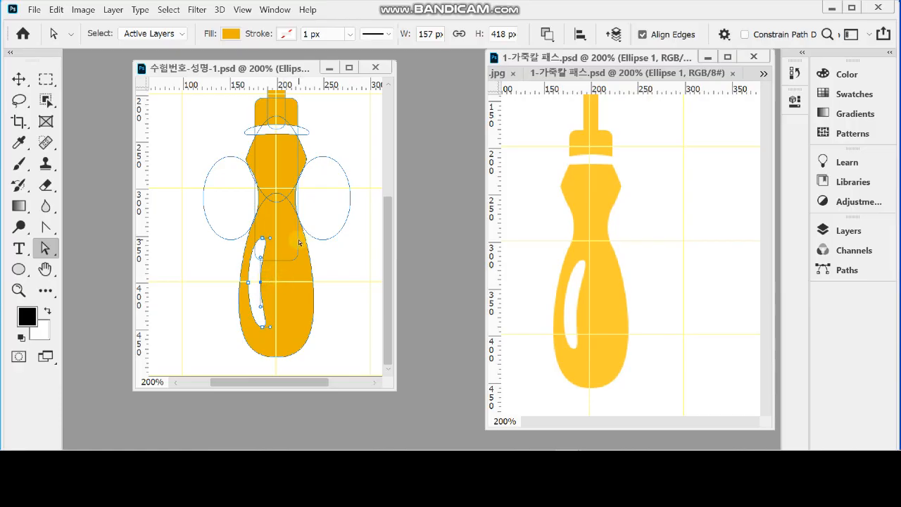
Rotate the whole crescent cut-out by 6° and move it up 3 px with Free Transform
right_click(45, 248)
click(83, 247)
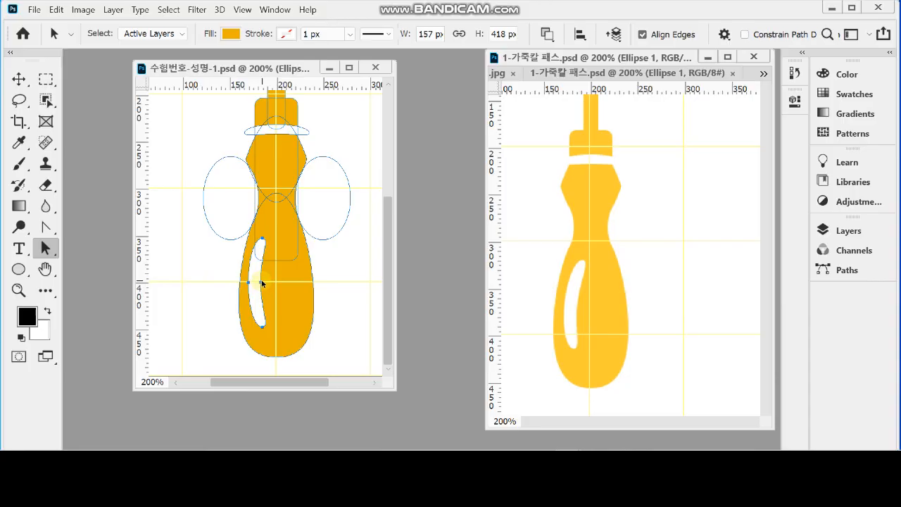
key(ctrl+t)
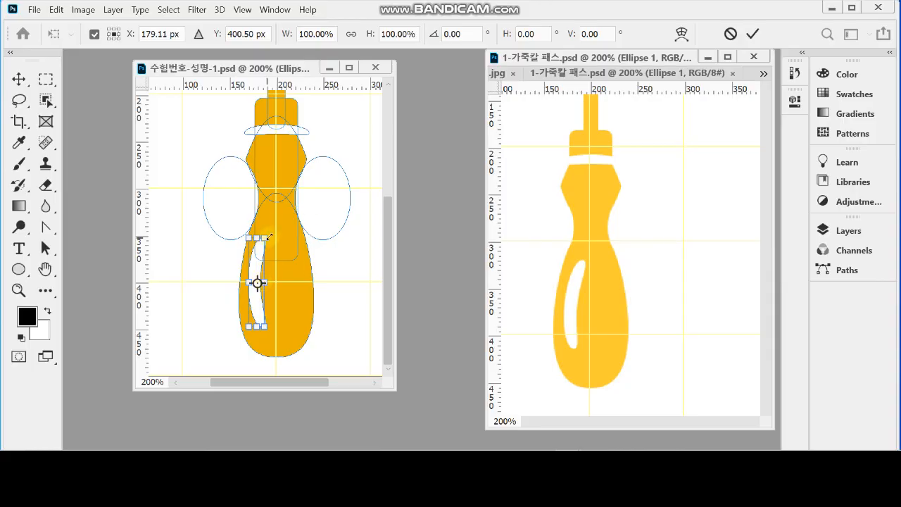
drag(273, 230, 274, 230)
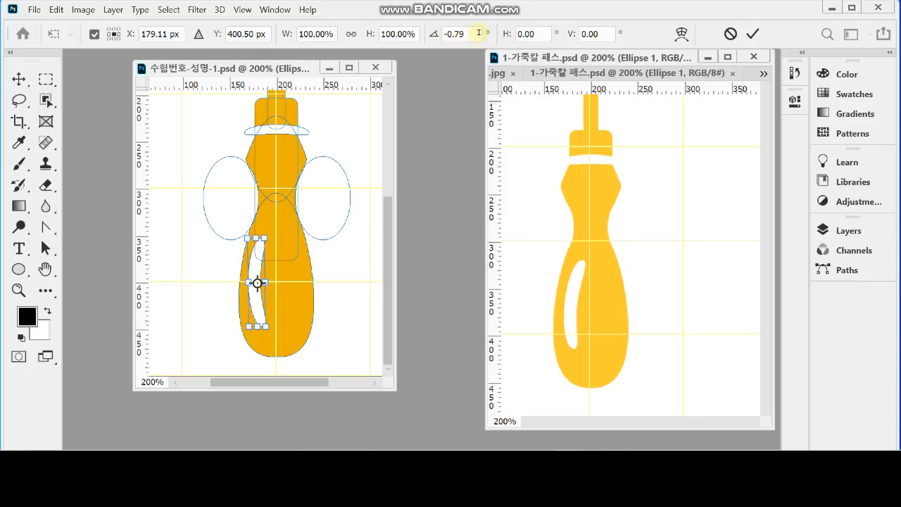
drag(479, 33, 417, 33)
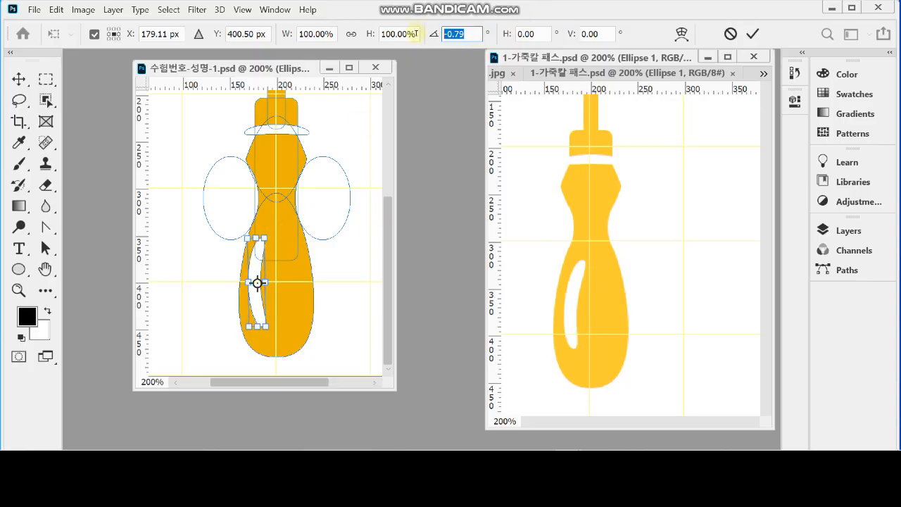
text(6)
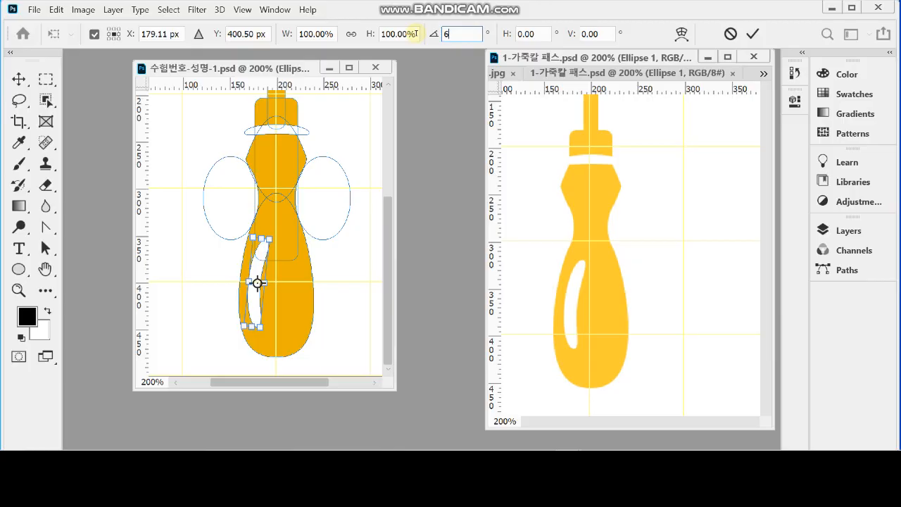
key(Return)
key(Up)
key(Up)
key(Up)
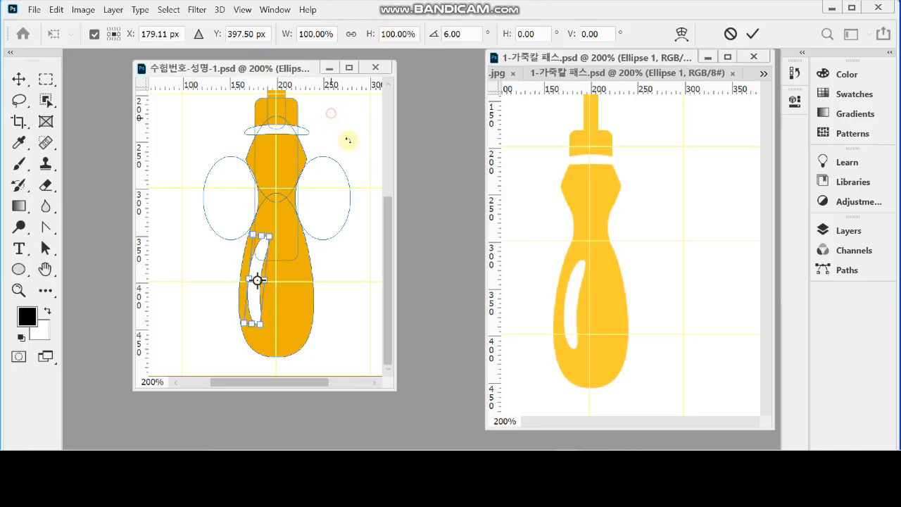
key(ctrl+minus)
key(Return)
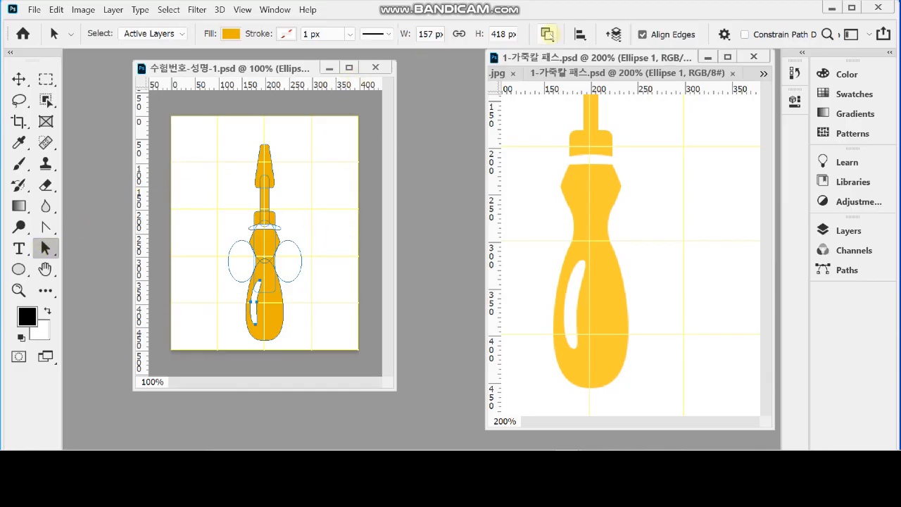
Merge the knife's shape components into one path and rotate the knife by -126°
click(547, 34)
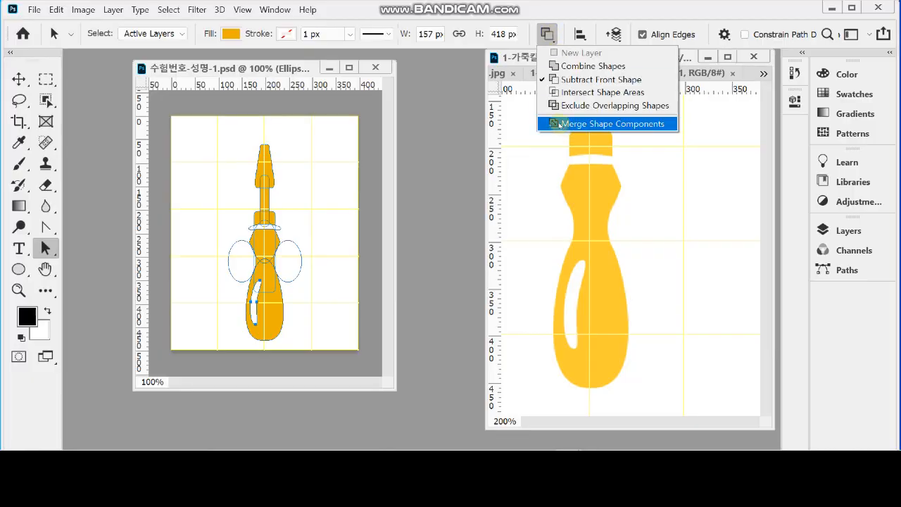
click(613, 124)
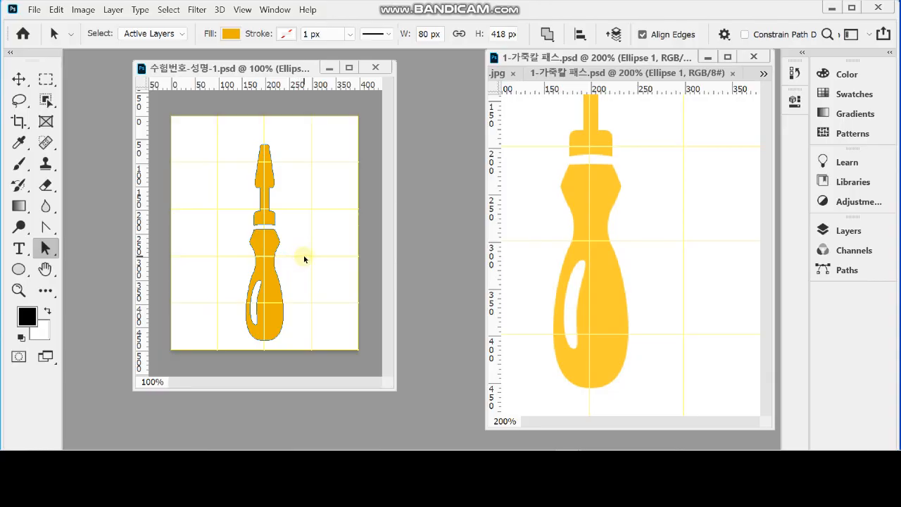
key(ctrl)
key(ctrl+t)
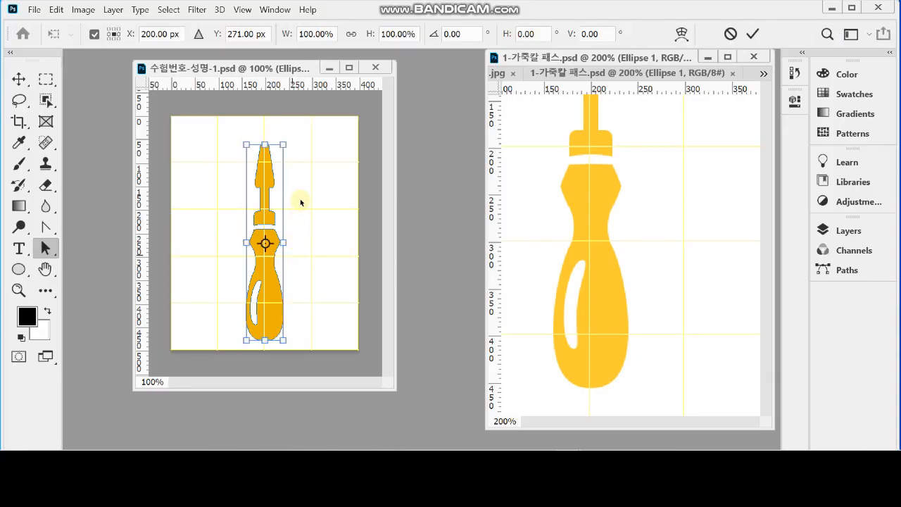
click(465, 33)
text(-126)
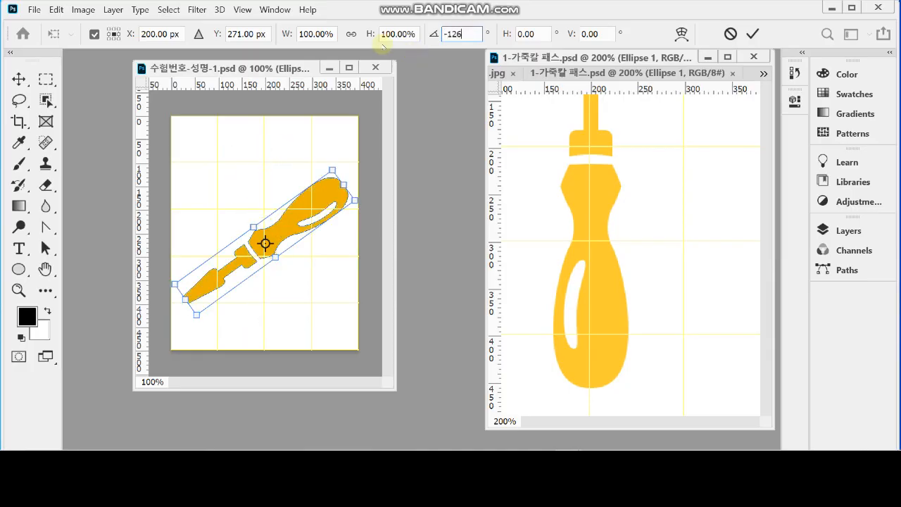
key(Return)
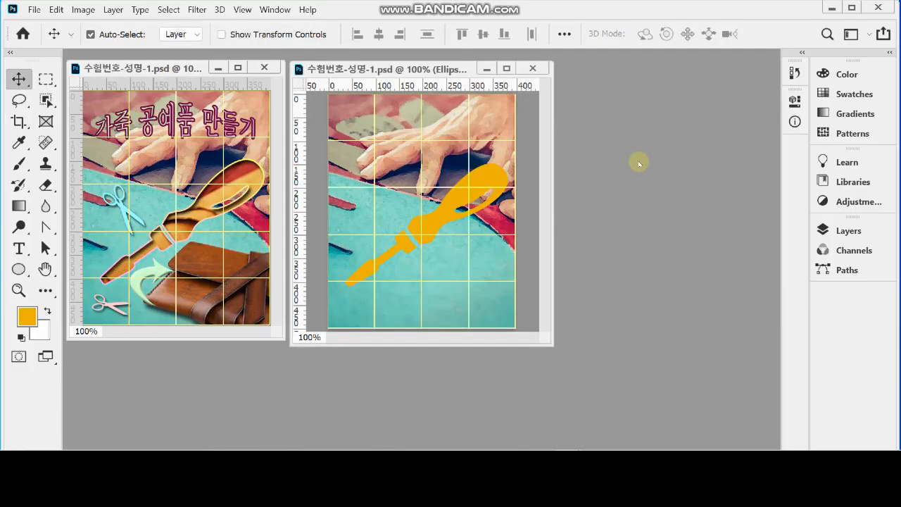
click(848, 230)
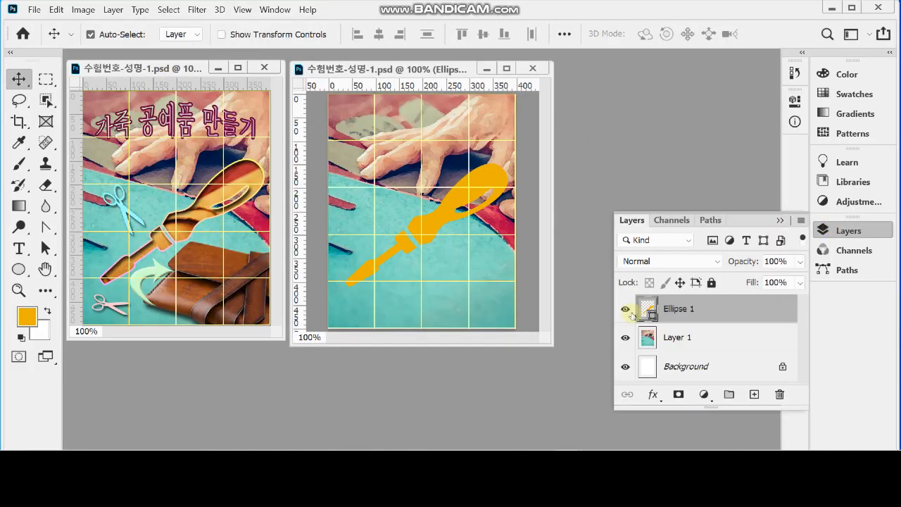
click(626, 337)
click(624, 338)
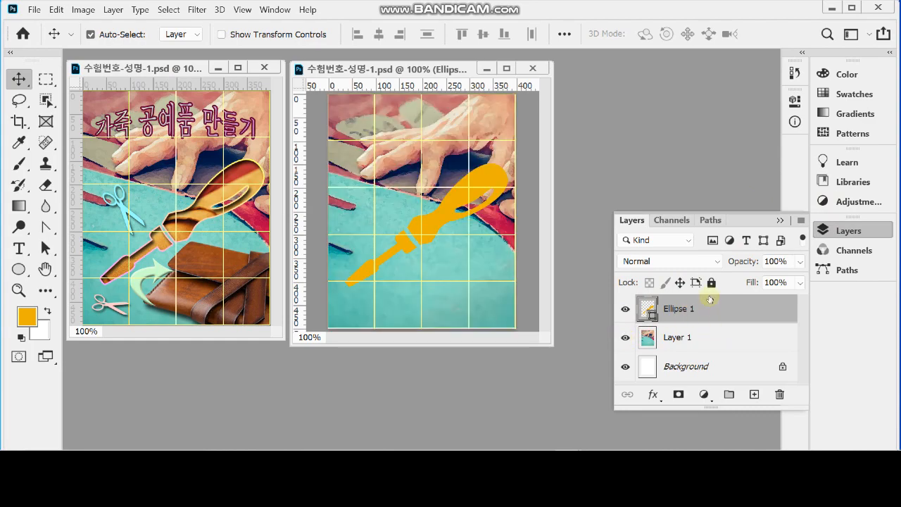
click(829, 232)
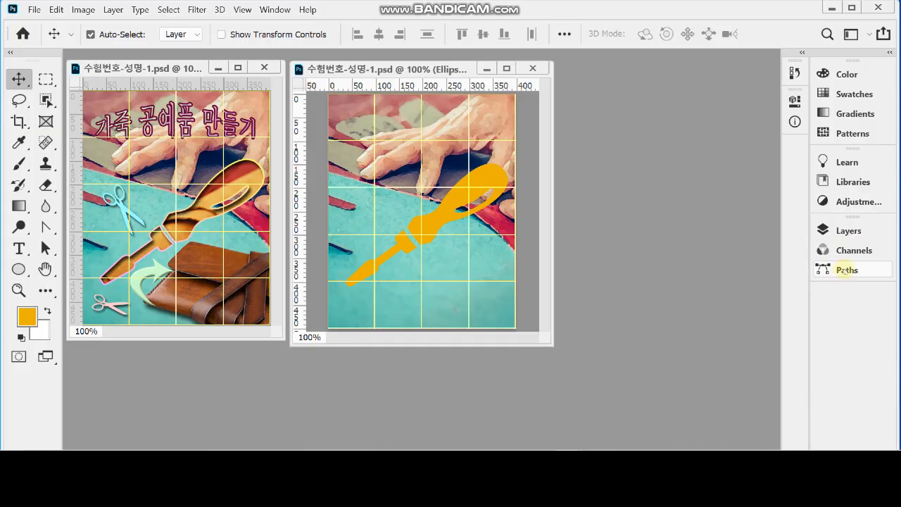
Save the knife's temporary shape path as a permanent path named 가죽칼 모양
click(846, 271)
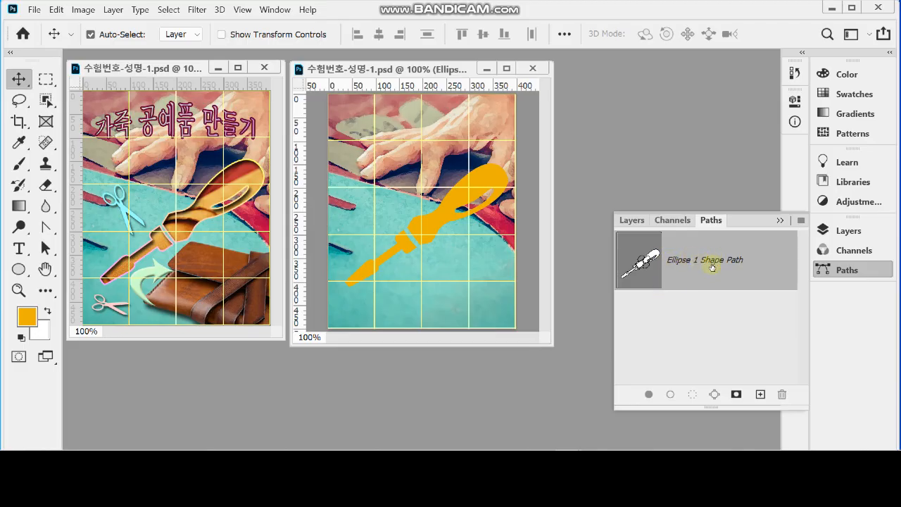
double_click(691, 261)
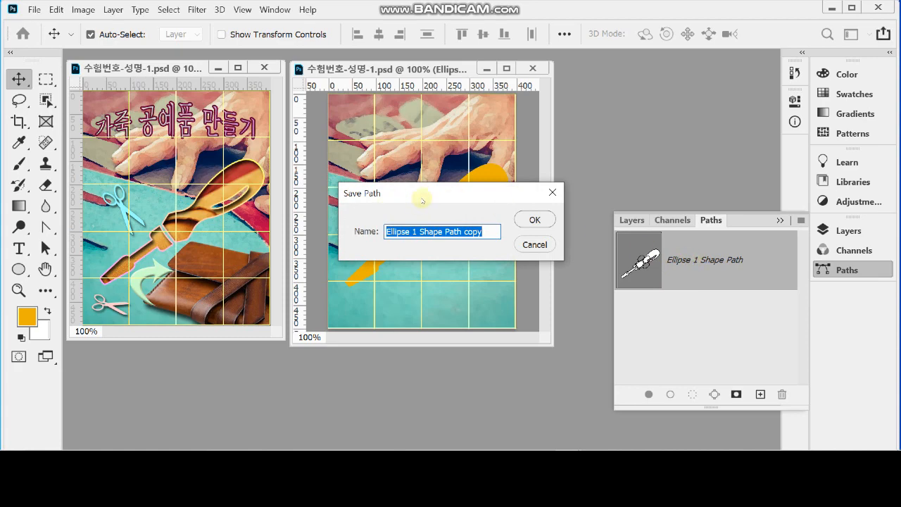
text(가죽칼 모형)
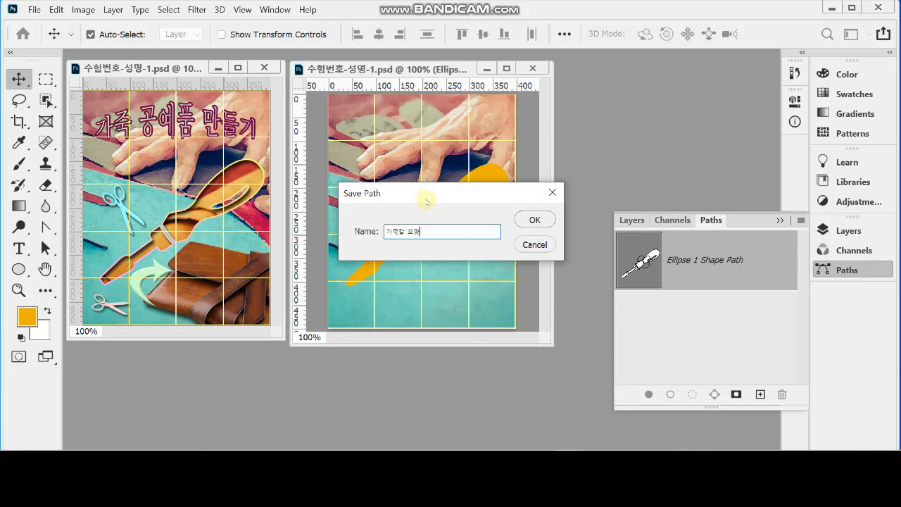
click(534, 220)
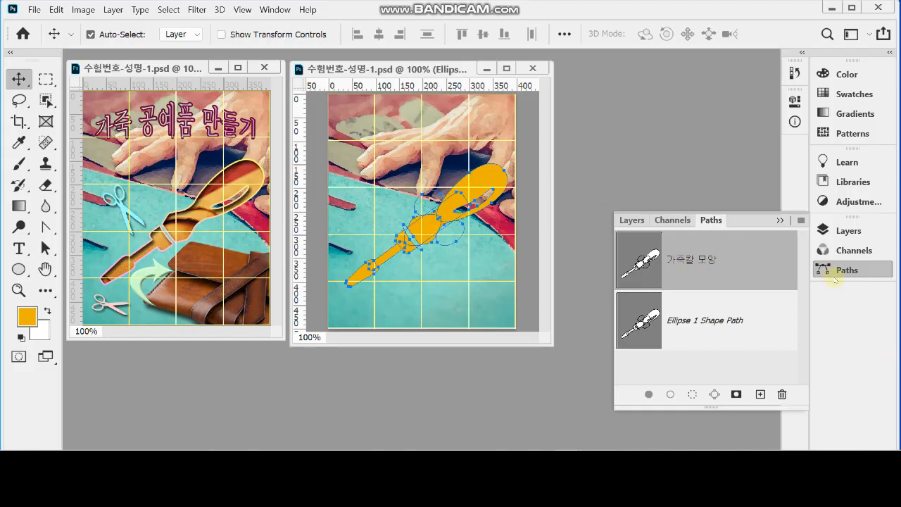
click(835, 271)
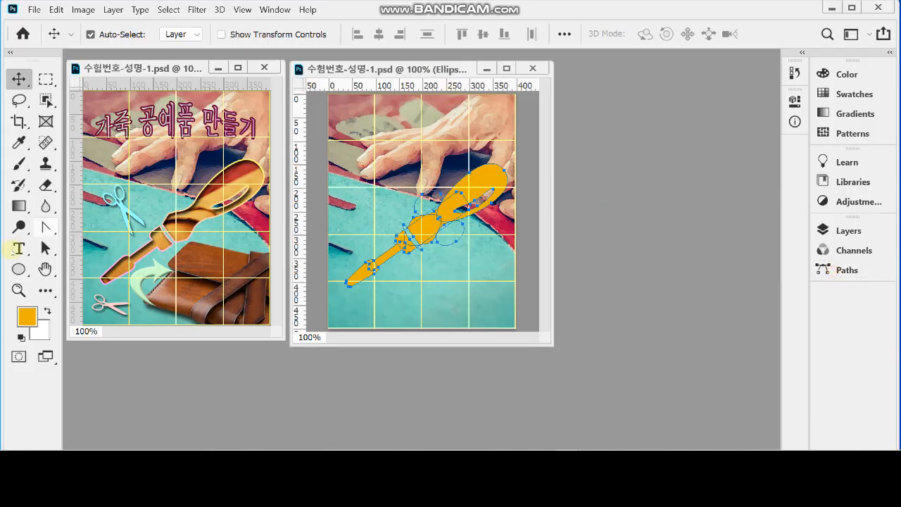
Merge the saved knife path's overlapping shape components into a single outline
click(46, 248)
click(555, 37)
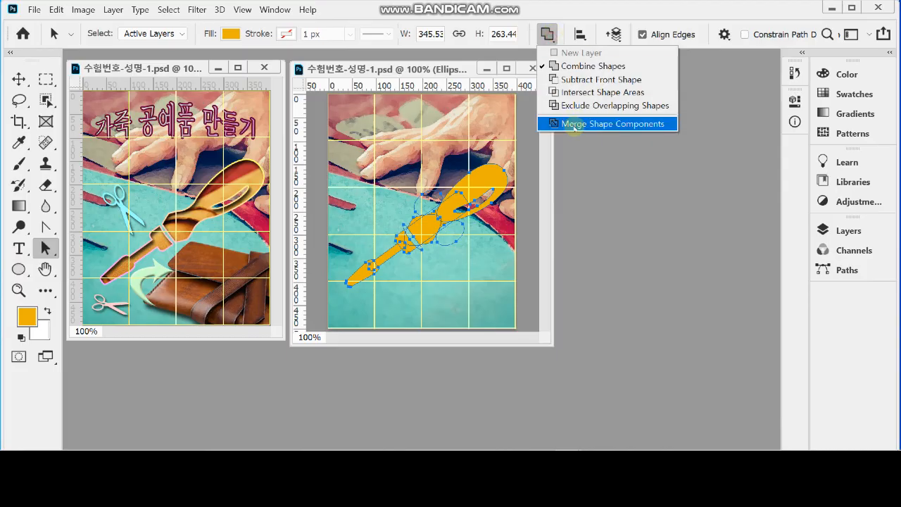
click(576, 124)
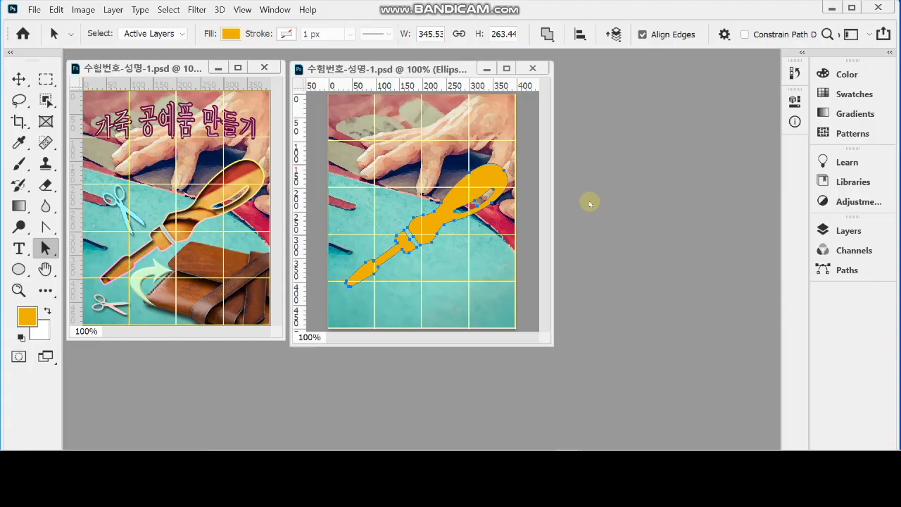
Rename the Ellipse 1 knife layer to path and rasterize it
click(846, 230)
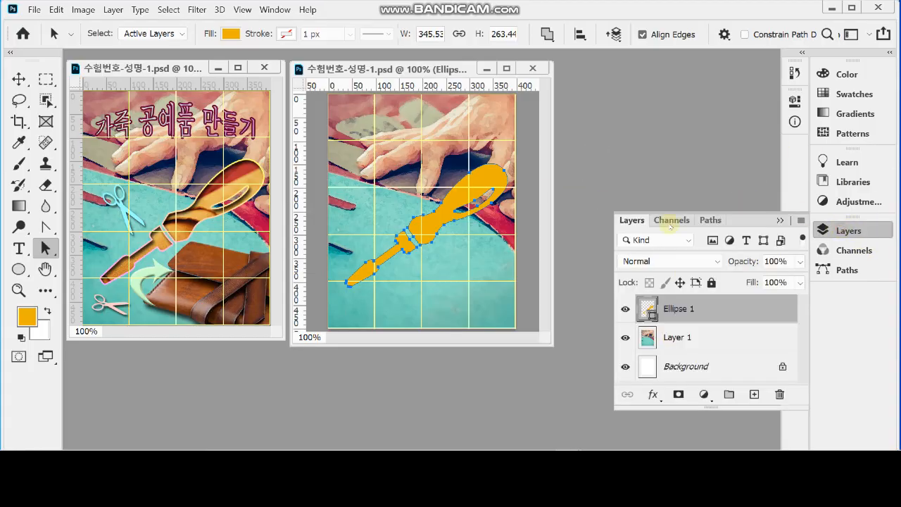
double_click(681, 311)
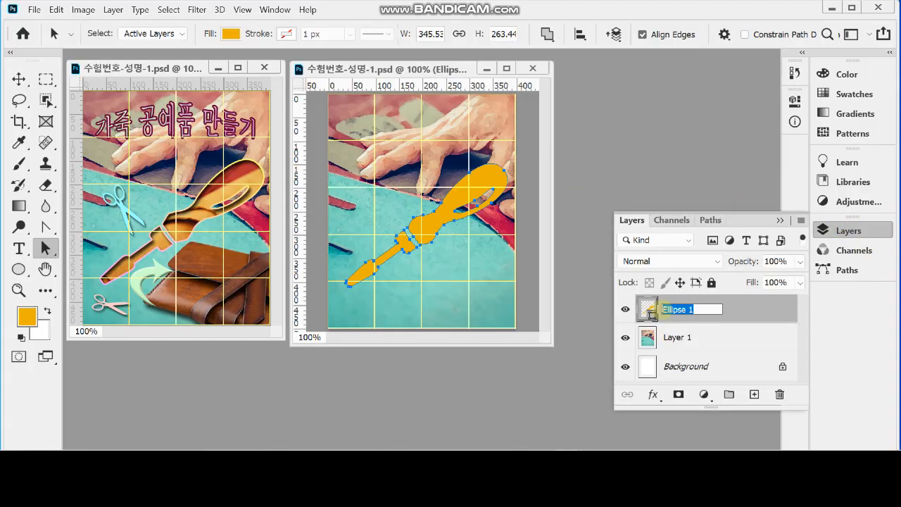
key(BackSpace)
text(path)
key(Return)
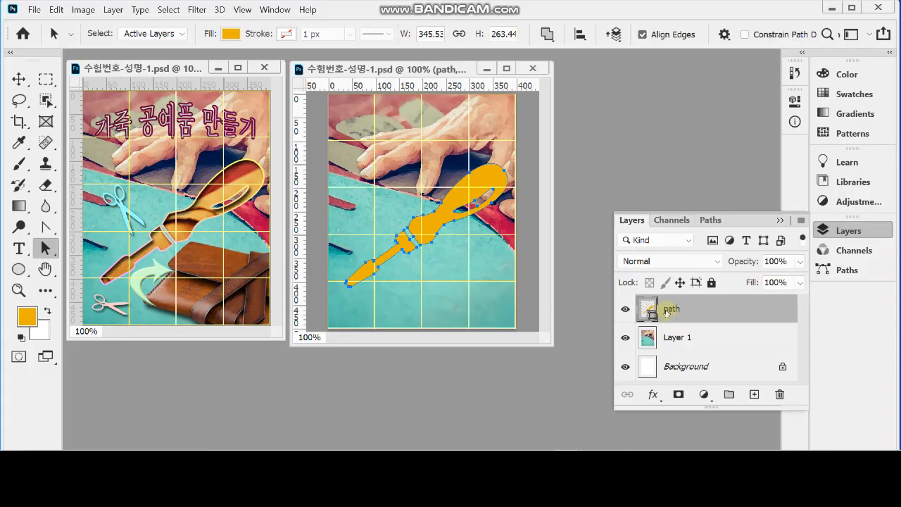
right_click(667, 310)
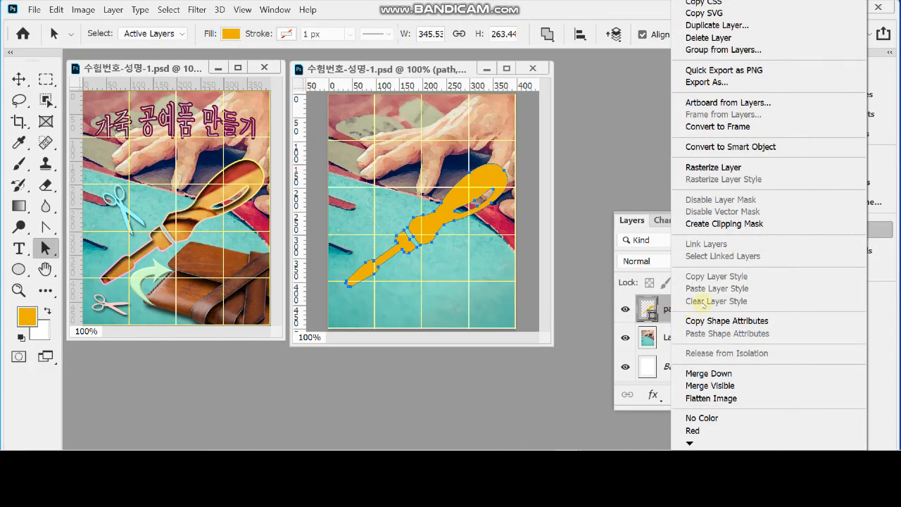
click(714, 169)
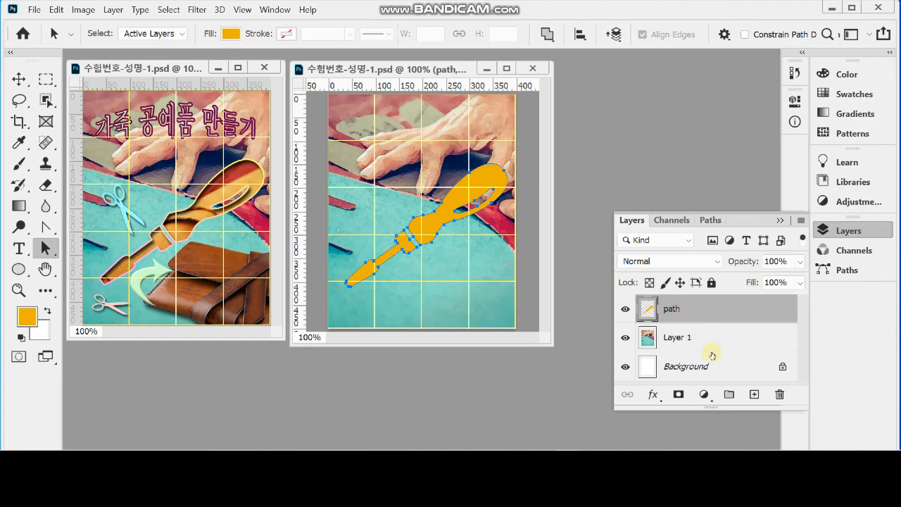
Add a 3 px outside Stroke effect with a Gradient fill type to the path layer
click(653, 395)
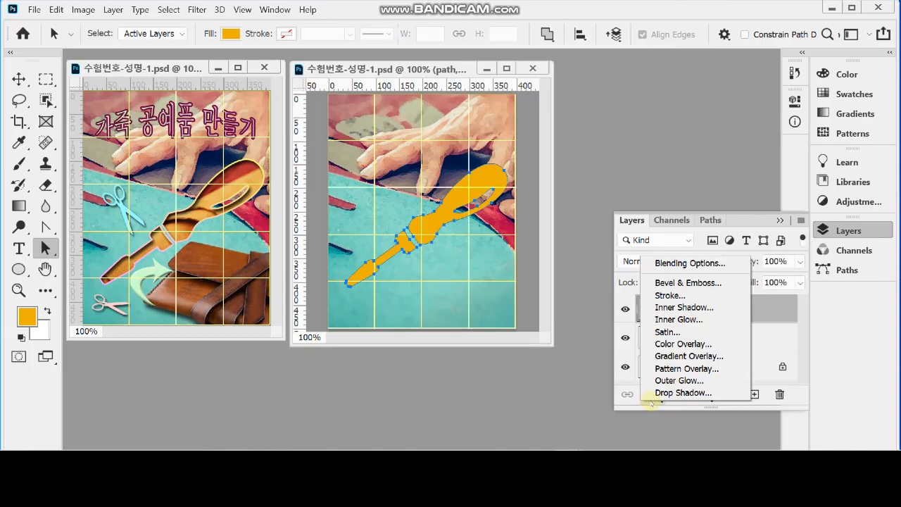
click(637, 283)
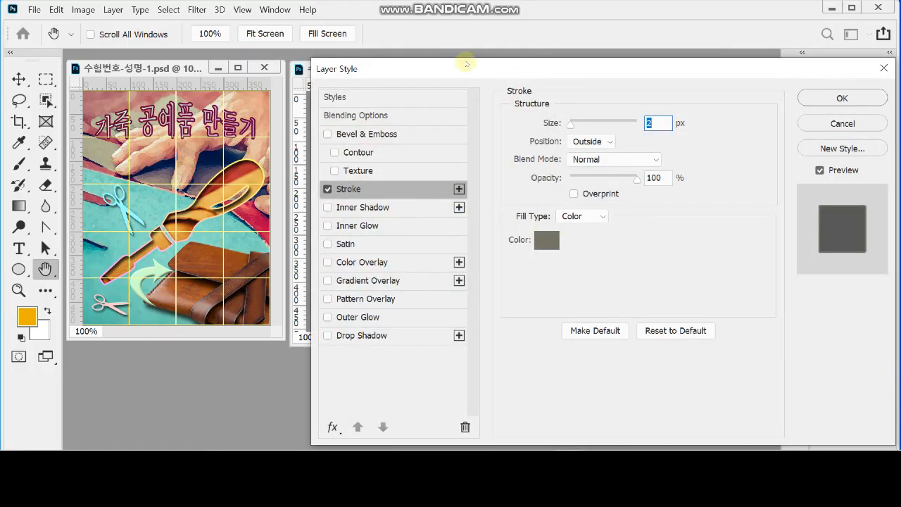
drag(486, 70, 474, 68)
text(3)
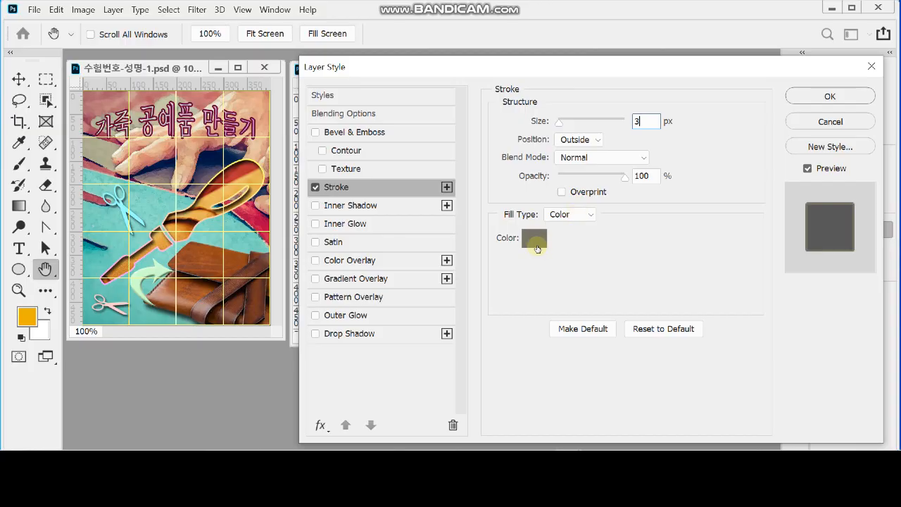
click(569, 215)
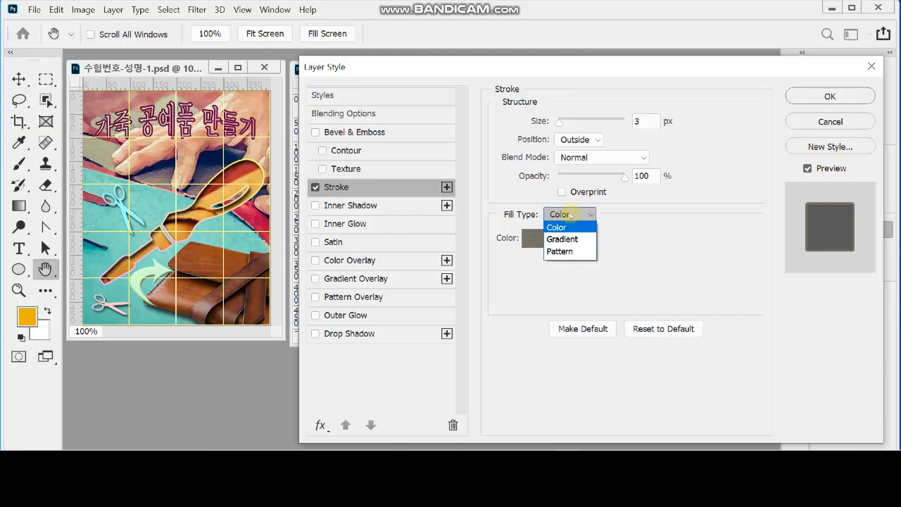
click(573, 240)
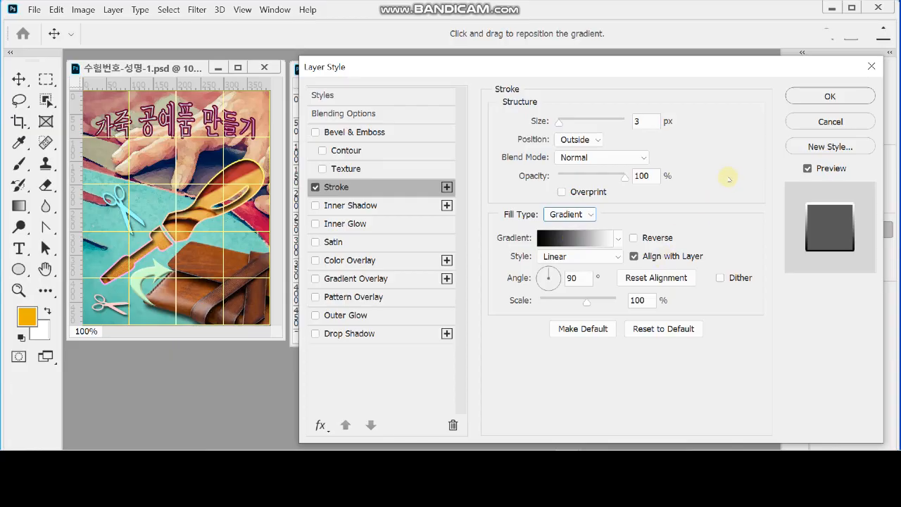
drag(496, 67, 475, 68)
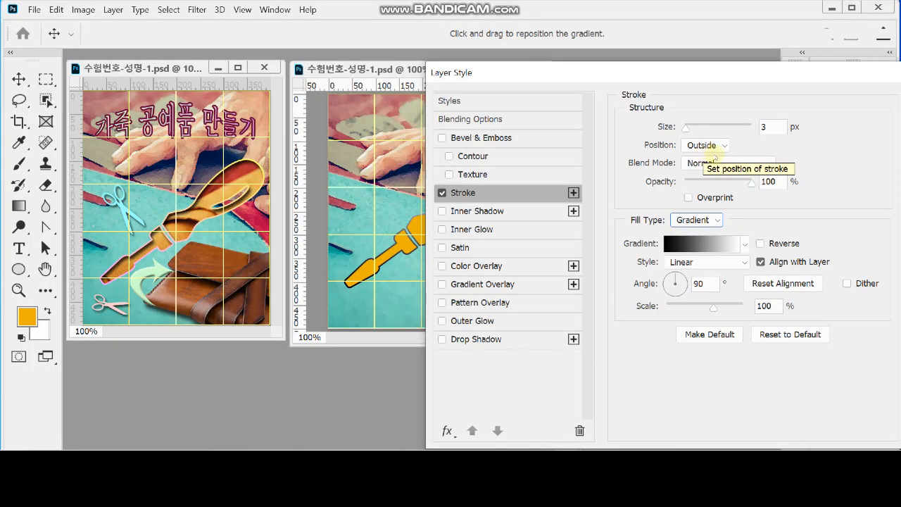
Set the starting color stop of the stroke's gradient to pink #f9f
click(698, 246)
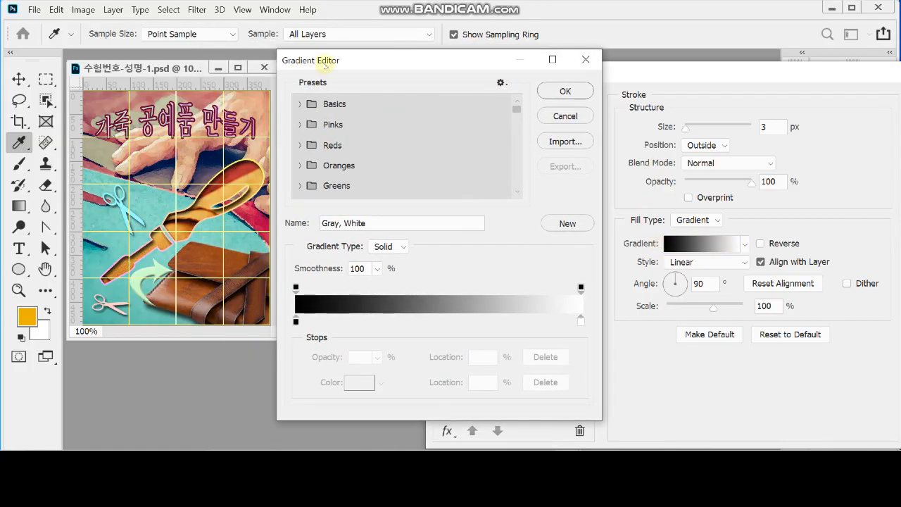
click(296, 321)
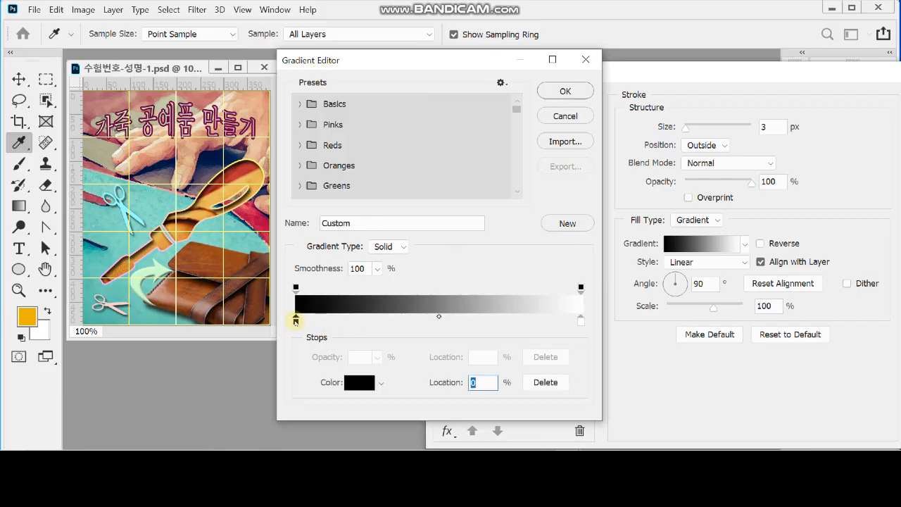
double_click(296, 321)
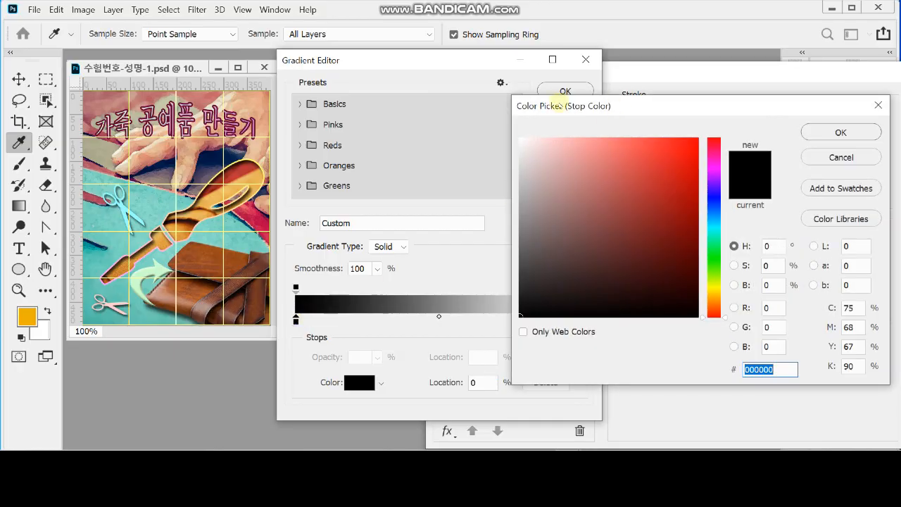
drag(560, 104, 541, 105)
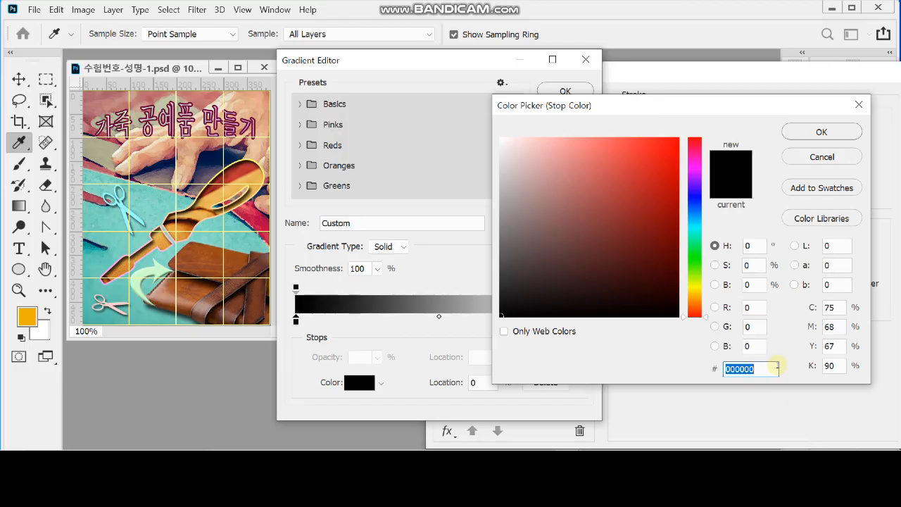
text(f)
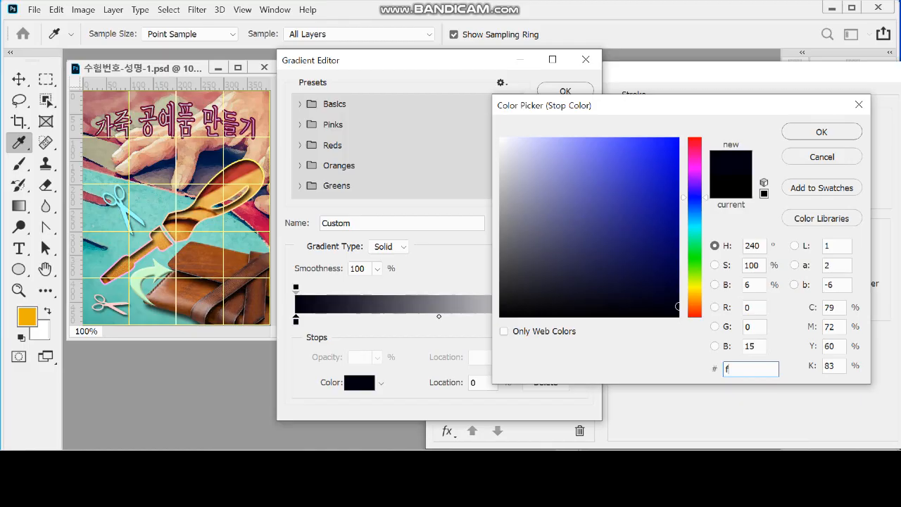
text(9f)
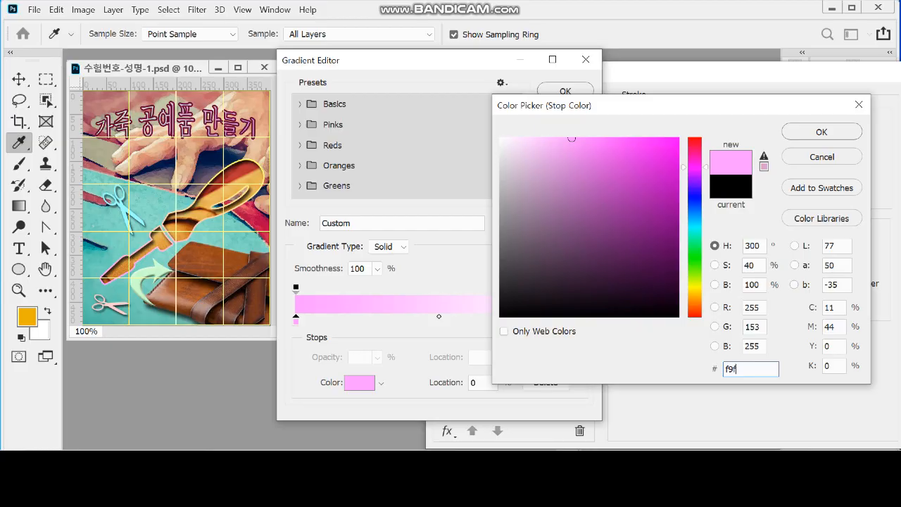
click(803, 132)
Set the end color stop of the stroke's gradient to yellow #ff6 and accept the edited gradient
double_click(581, 325)
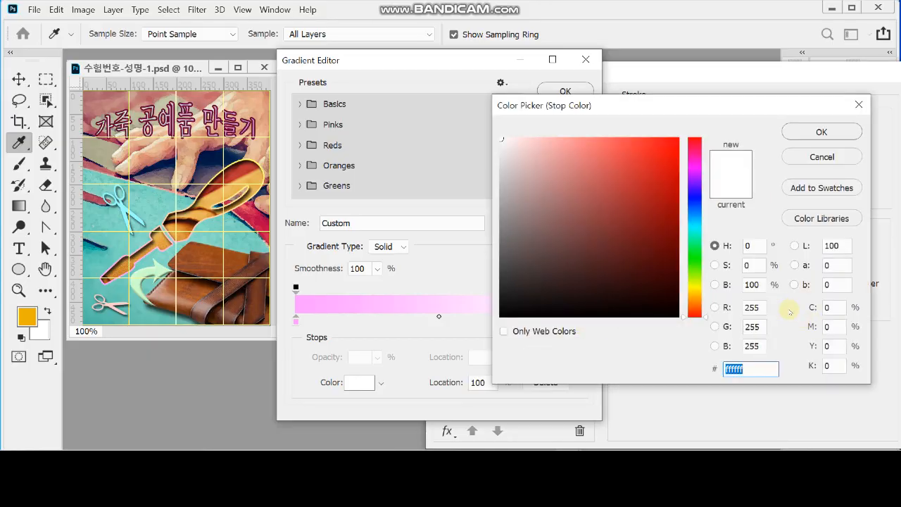
text(fff)
key(BackSpace)
text(6)
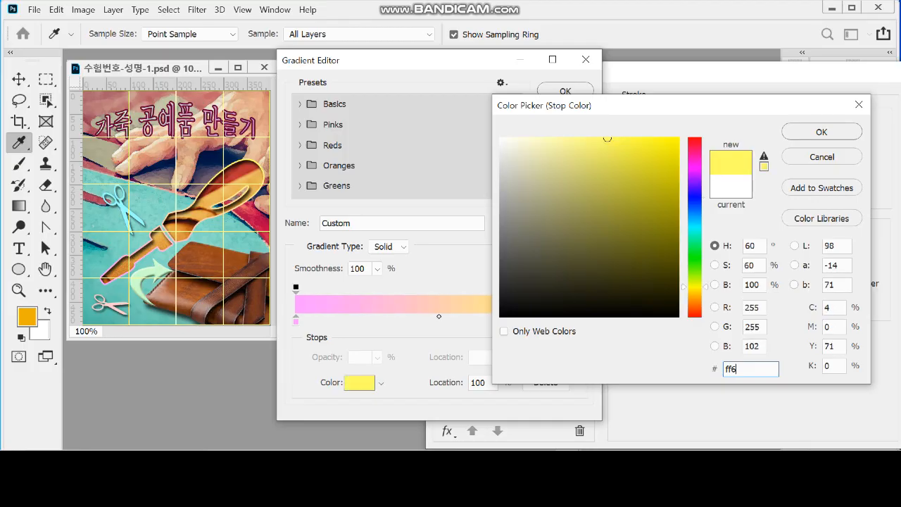
key(Return)
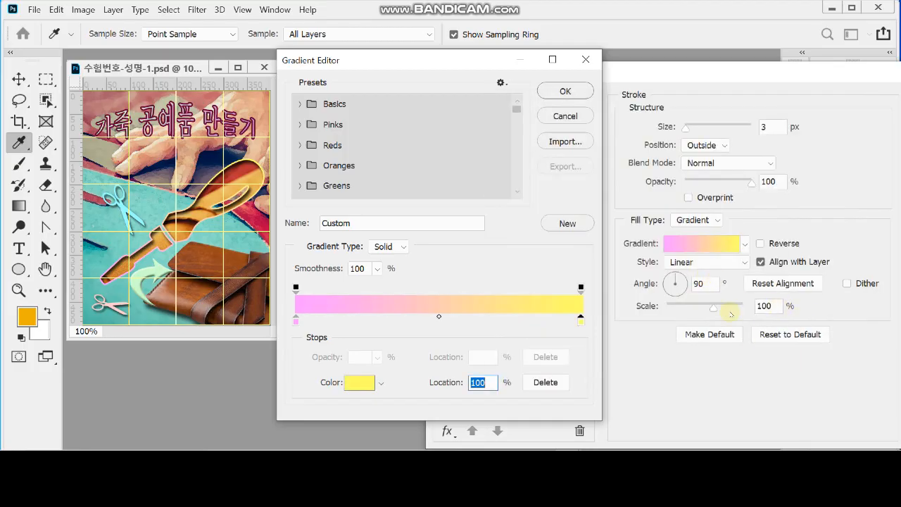
click(566, 91)
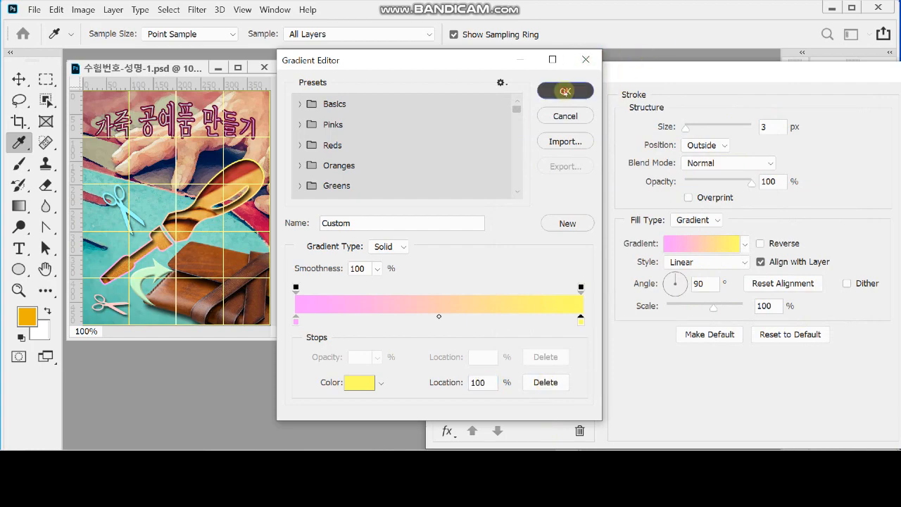
Try other gradient angles for the stroke, set the angle to 90° and apply the layer style
mouse_move(620, 74)
mouse_down()
mouse_move(679, 67)
mouse_move(615, 58)
mouse_up()
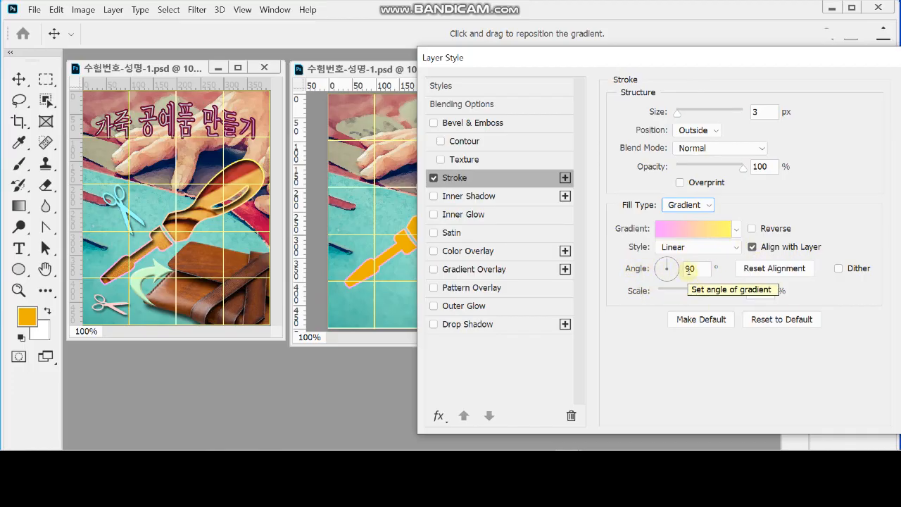
drag(625, 56, 707, 37)
click(748, 254)
drag(747, 250, 741, 249)
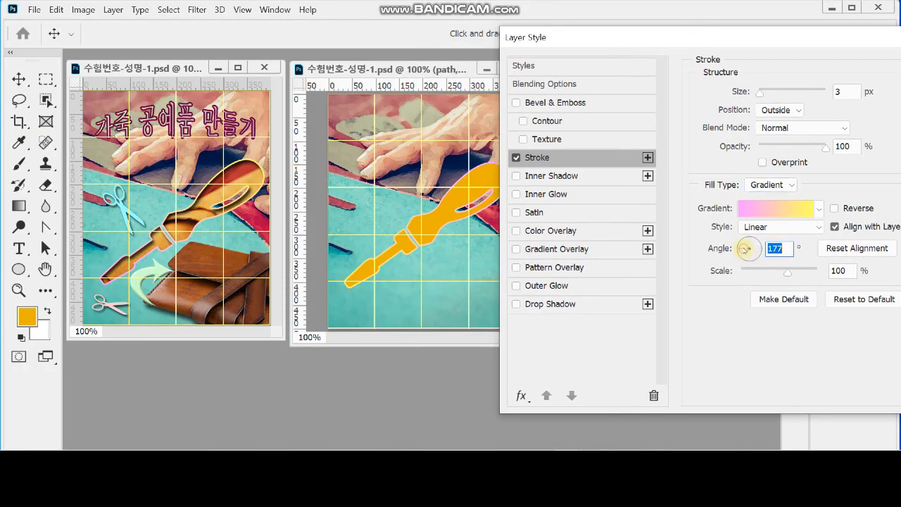
text(90)
key(Return)
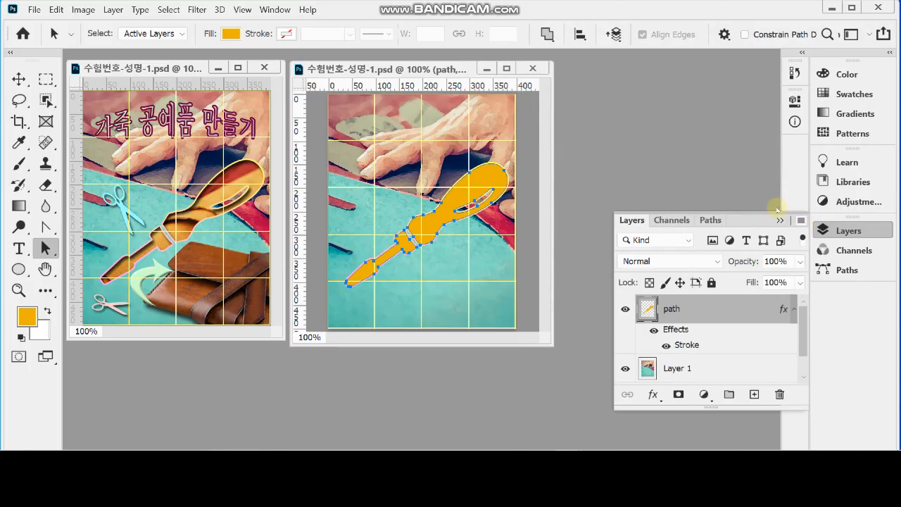
Add an Inner Shadow effect to the path layer and compare the knife shape with the effect off and on
click(655, 398)
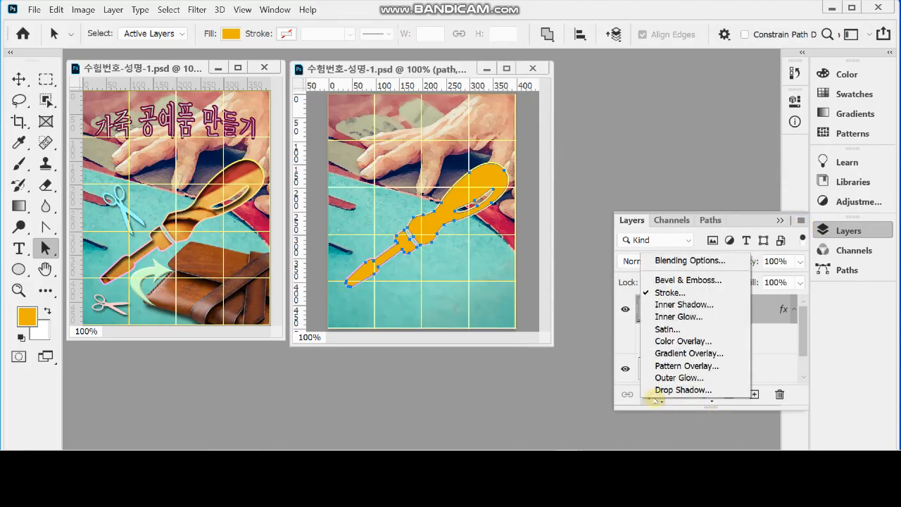
click(700, 308)
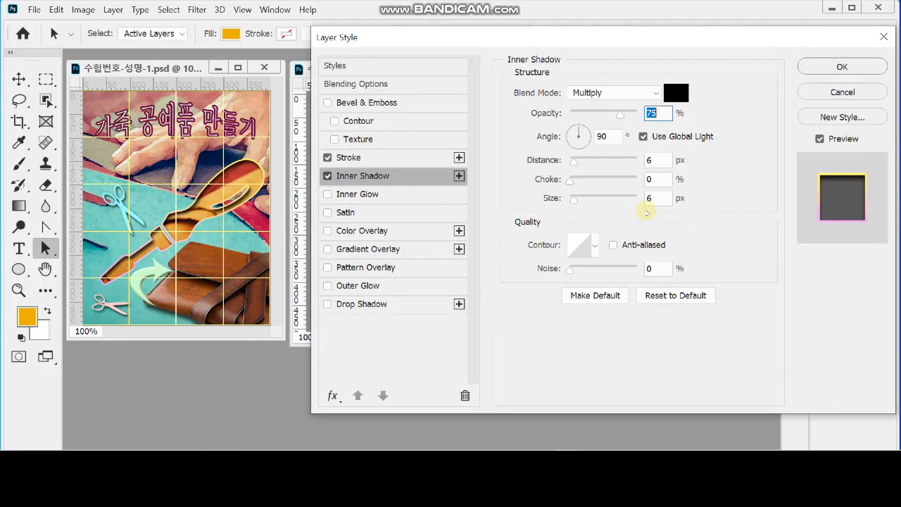
drag(394, 36, 522, 49)
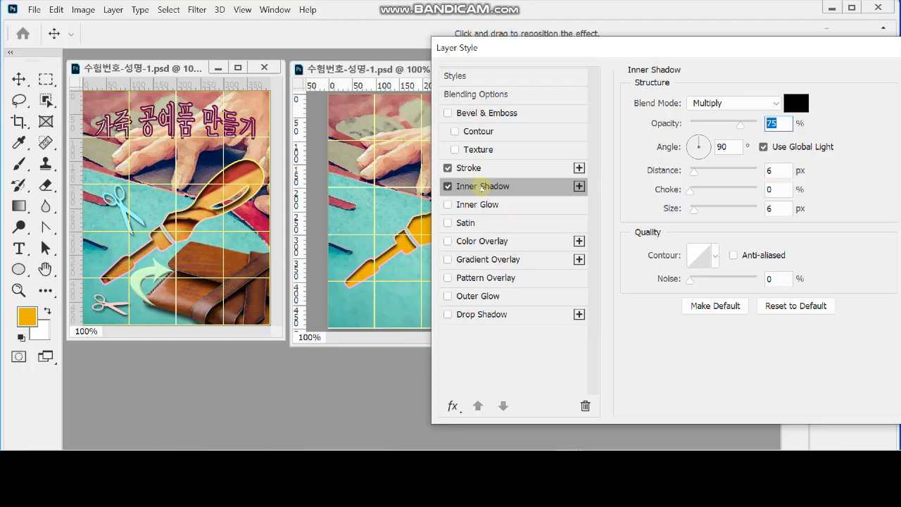
click(468, 168)
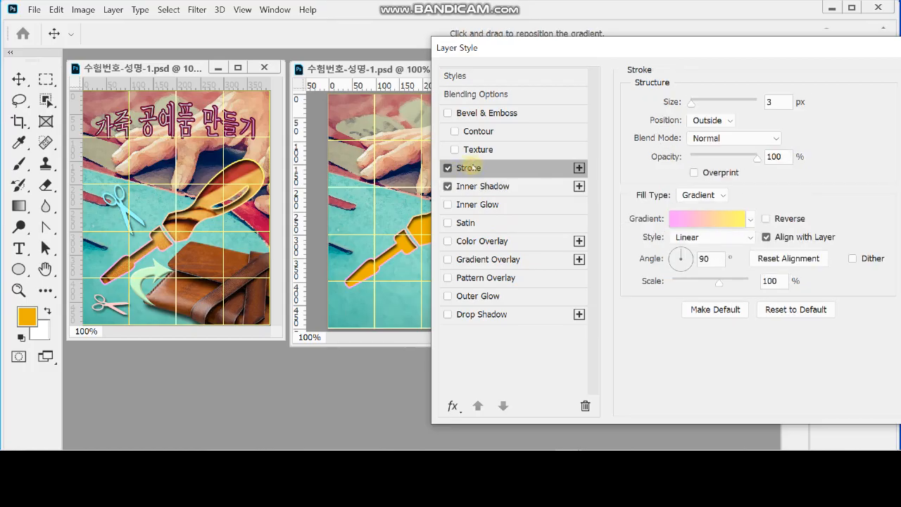
click(448, 185)
click(448, 186)
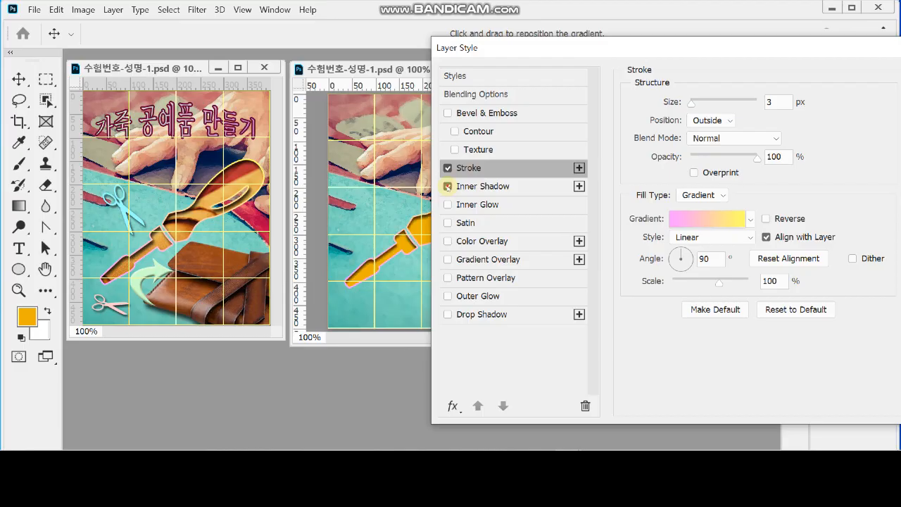
click(479, 187)
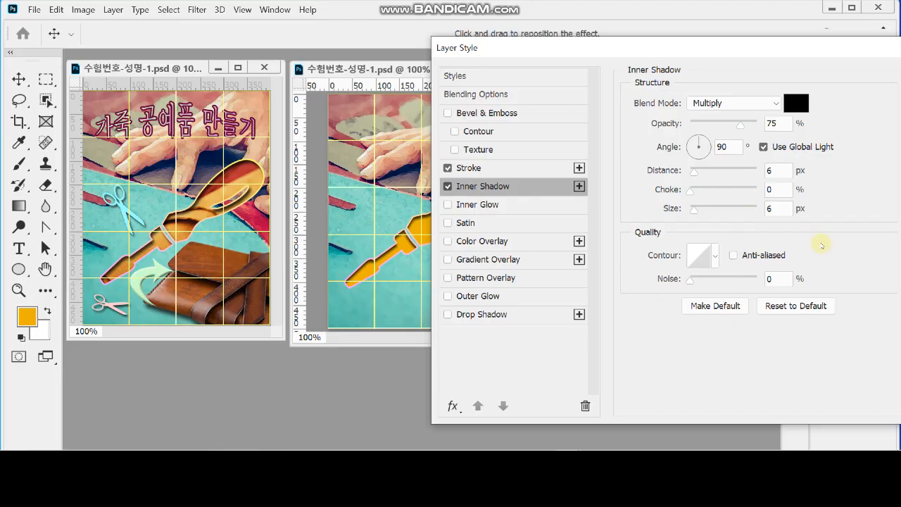
Set the inner shadow's angle to 120°, distance to 7 px and size to 7 px, and apply the layer style
click(680, 148)
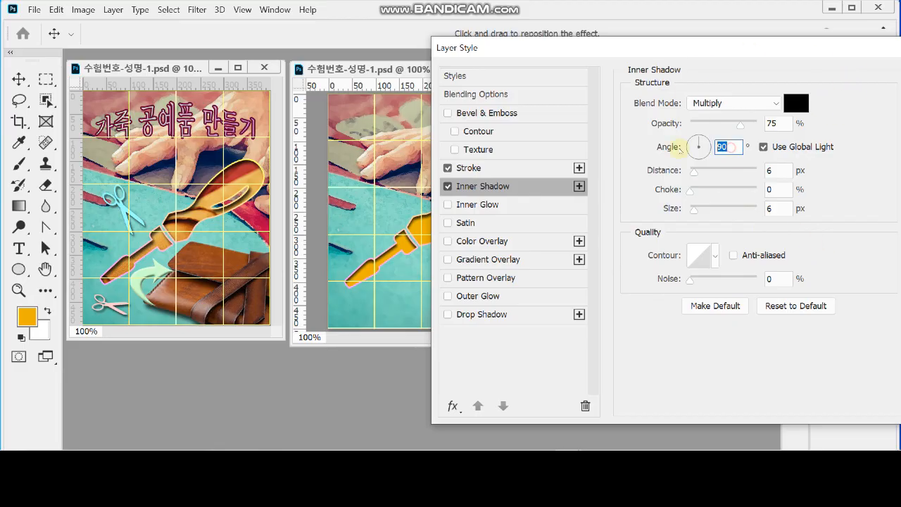
text(120)
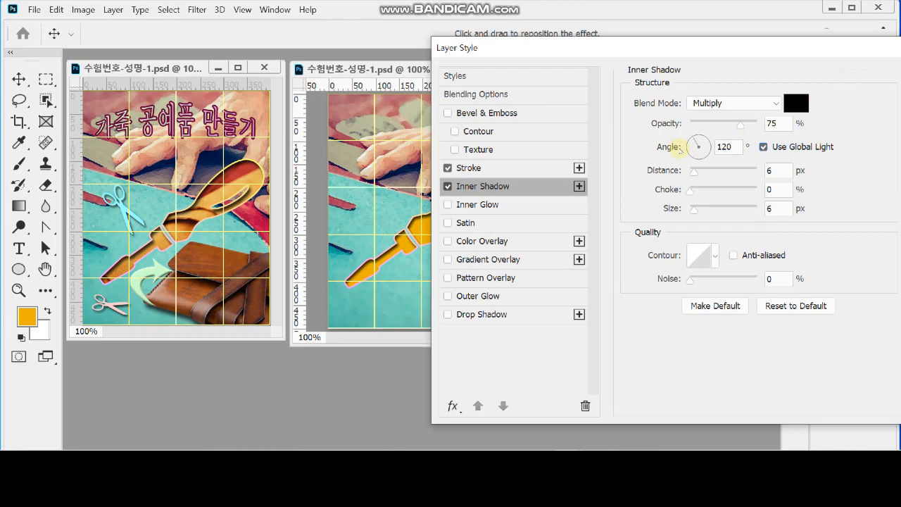
click(774, 173)
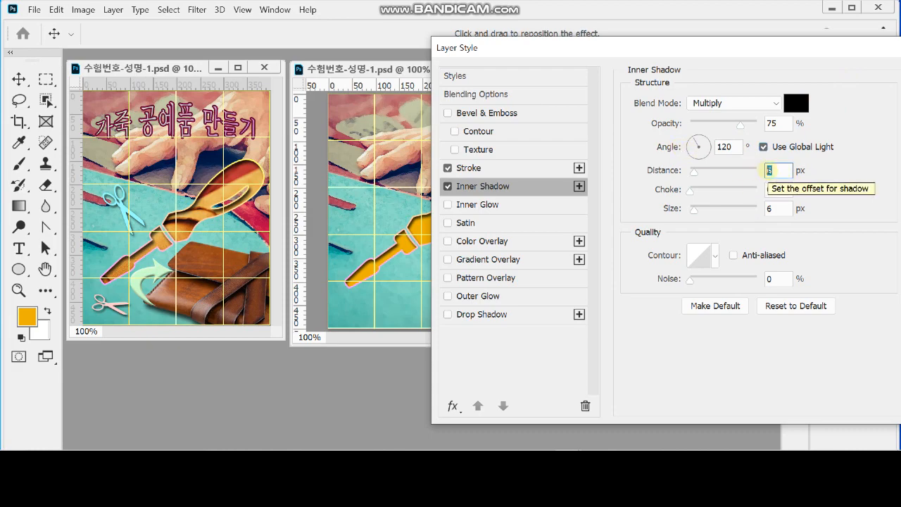
text(1)
key(Tab)
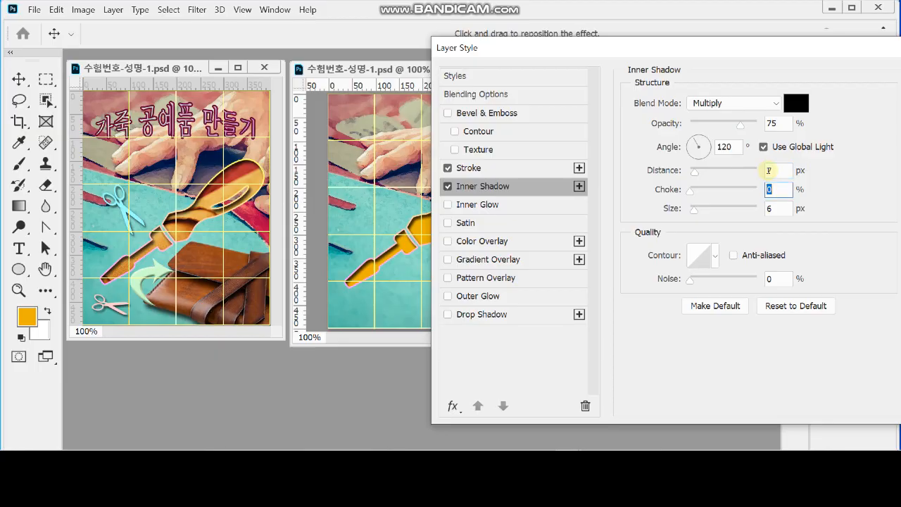
key(Tab)
text(7)
key(Tab)
drag(626, 43, 595, 34)
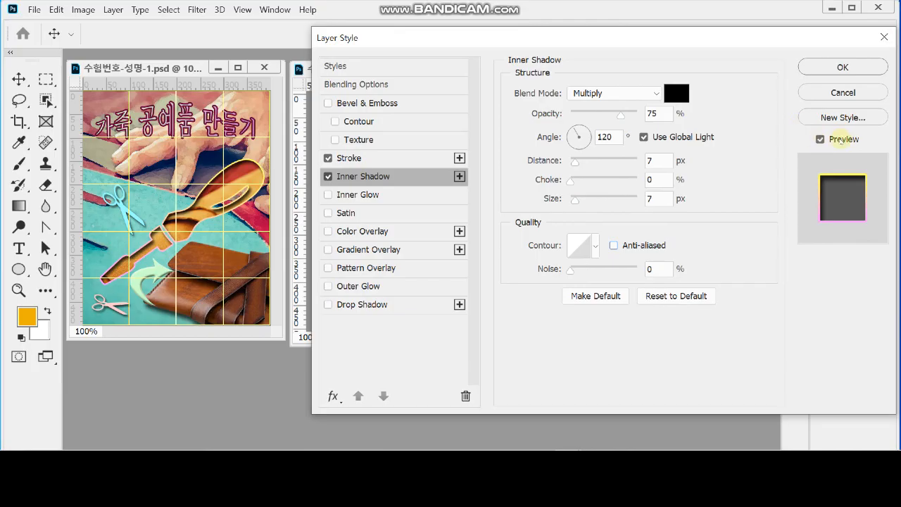
click(827, 68)
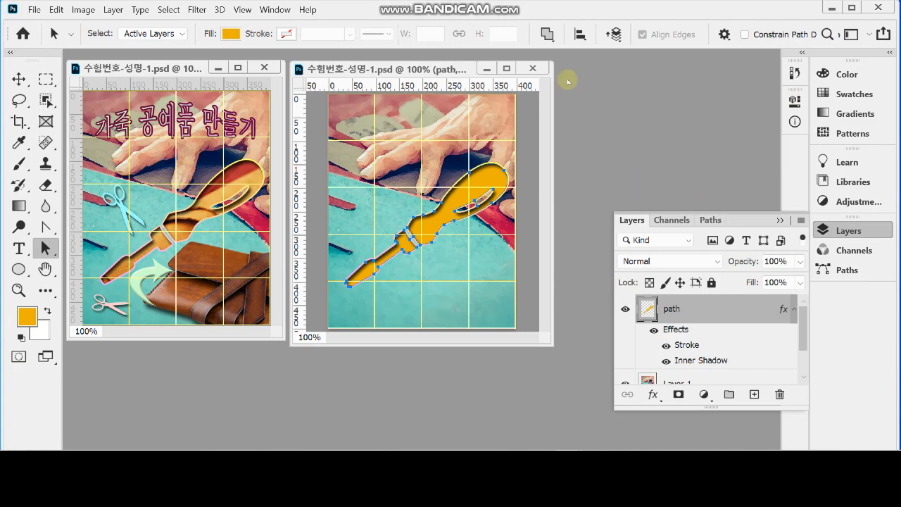
Copy the whole leather-roll image from 1급-2.jpg and paste it into the poster document
click(827, 230)
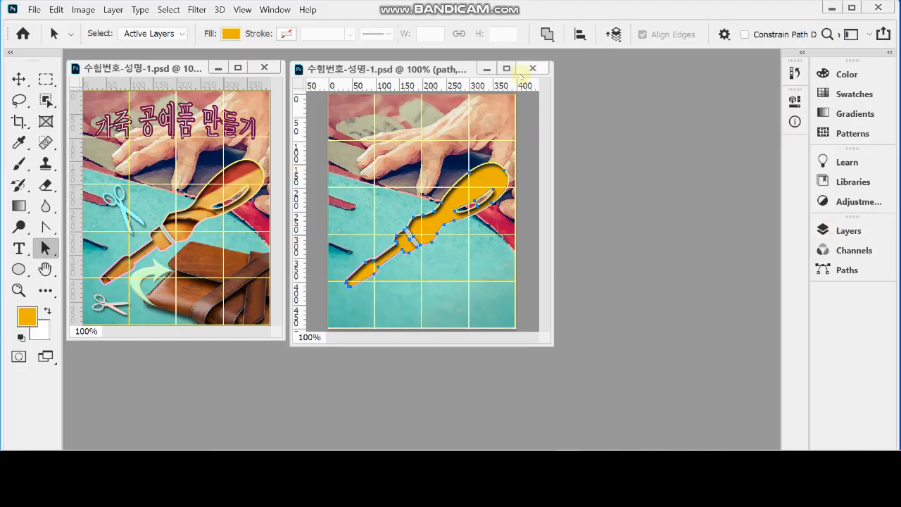
click(275, 10)
click(434, 412)
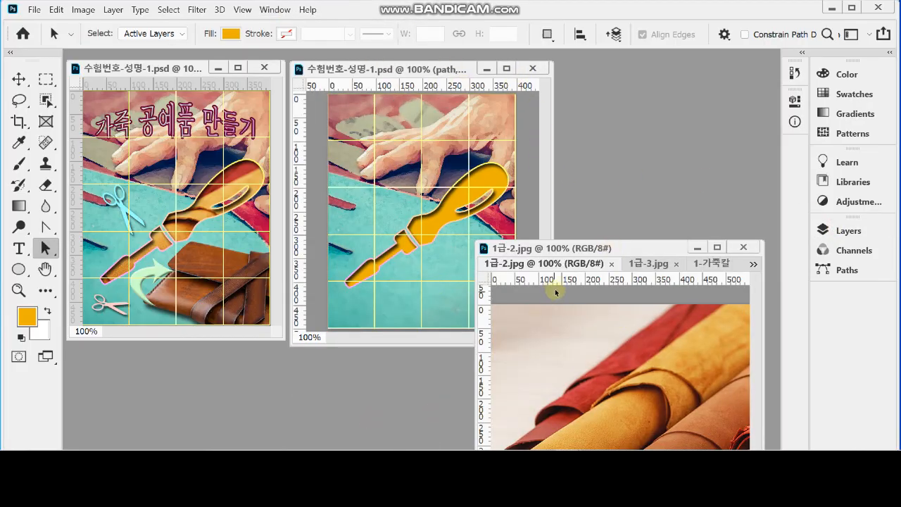
drag(591, 249, 599, 145)
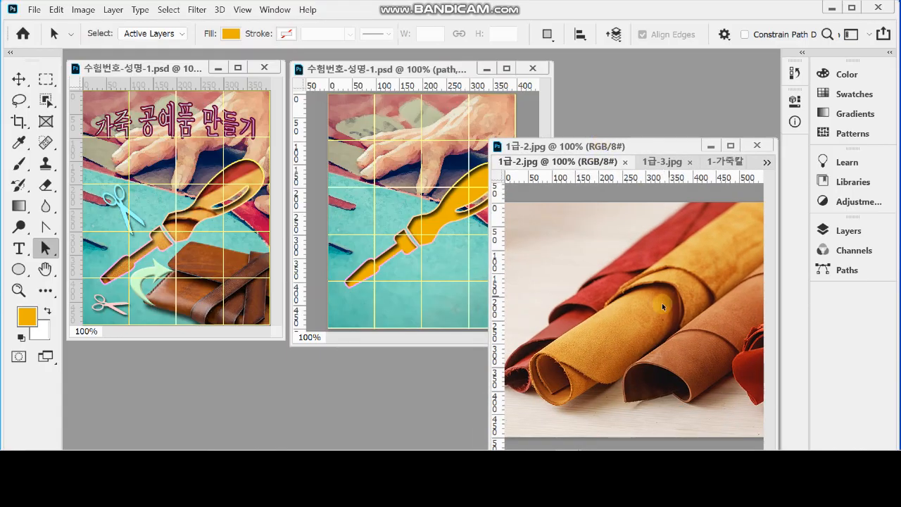
key(ctrl+a)
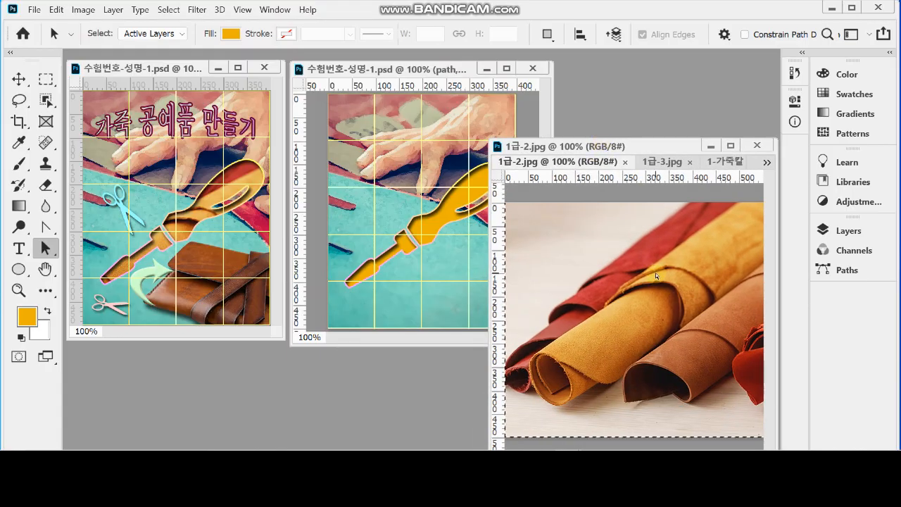
click(440, 226)
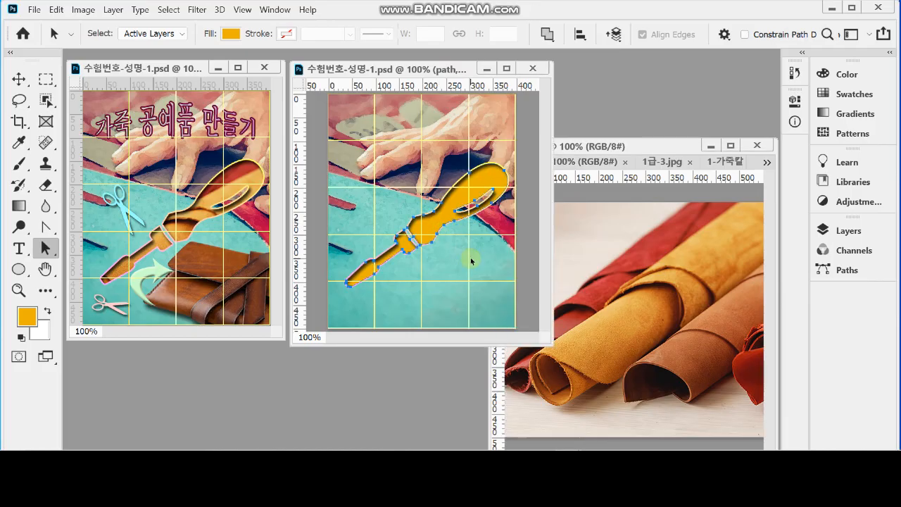
key(ctrl)
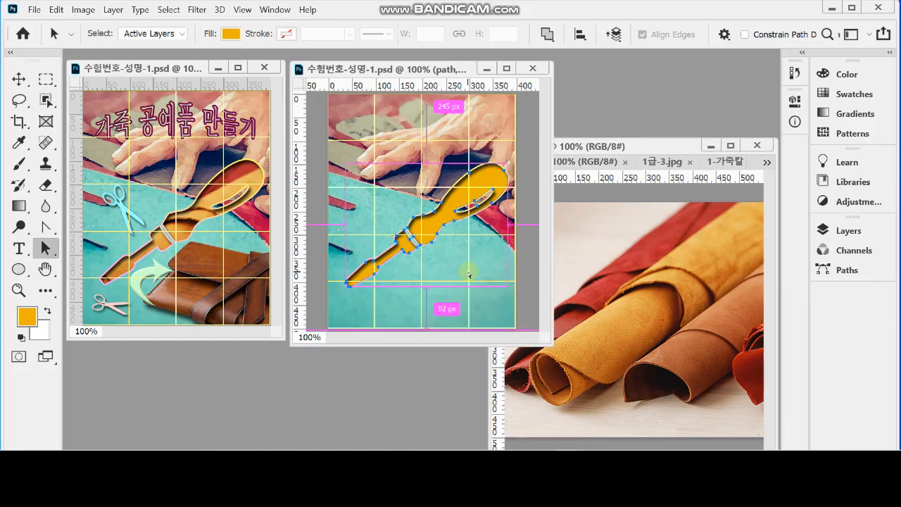
key(ctrl+v)
click(448, 237)
Clip the pasted leather image, Layer 2, to the path layer with a clipping mask
click(848, 230)
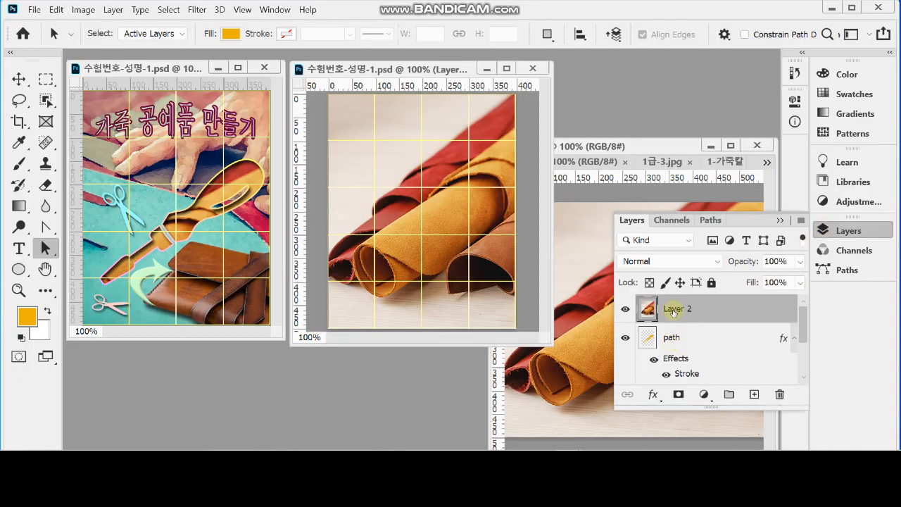
click(835, 231)
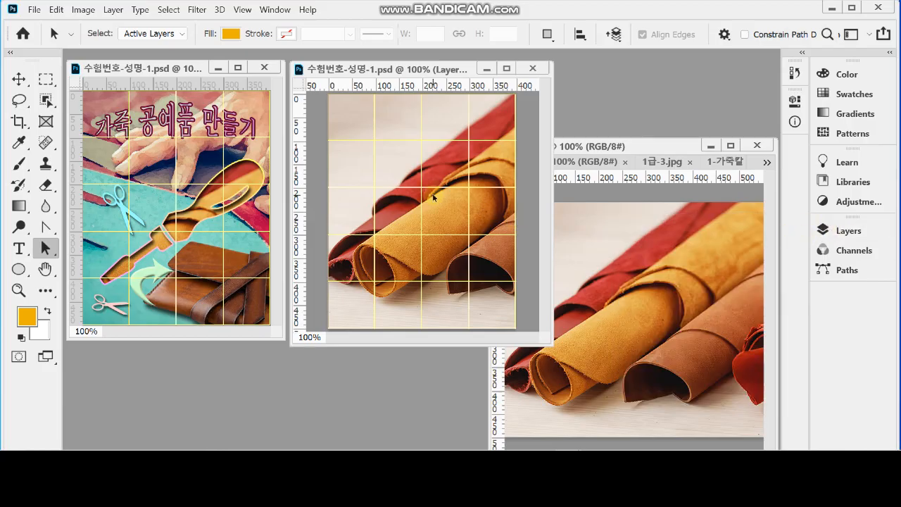
click(845, 231)
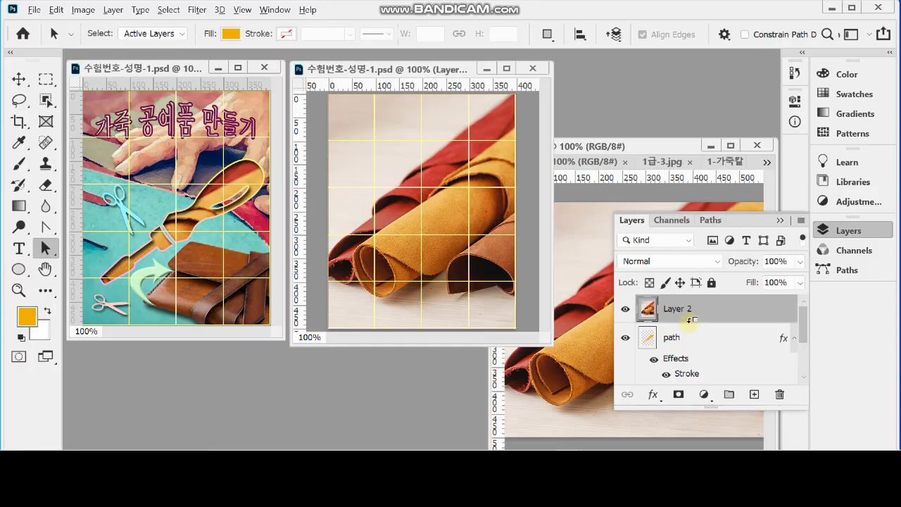
alt+click(691, 320)
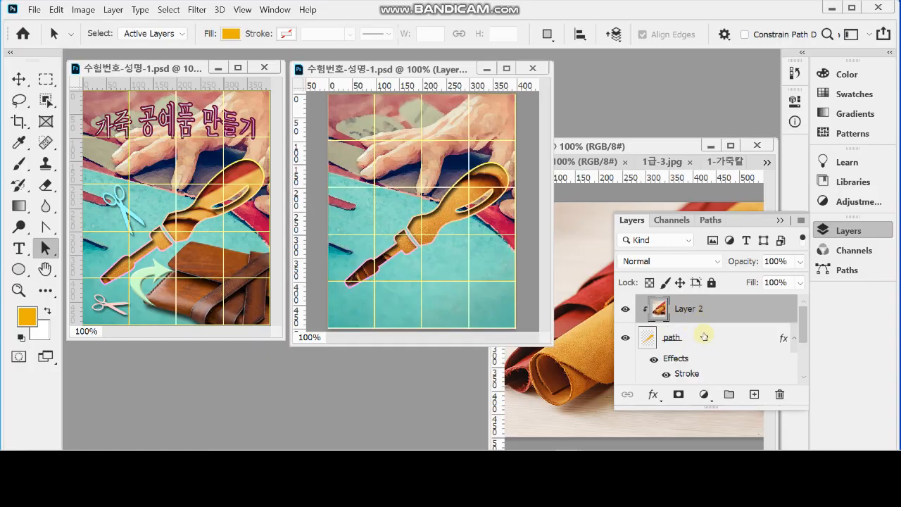
click(824, 229)
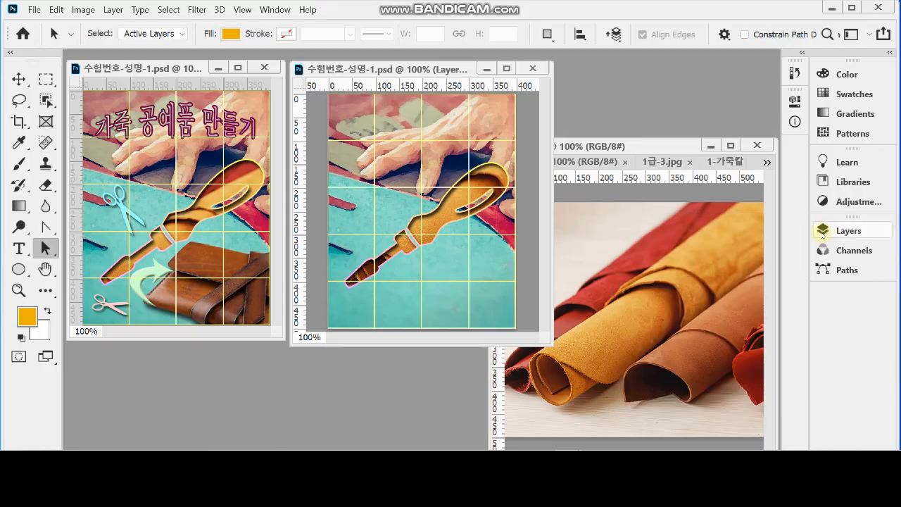
Free-transform the clipped leather image with linked proportions, scaling it down to about 84%
key(ctrl+t)
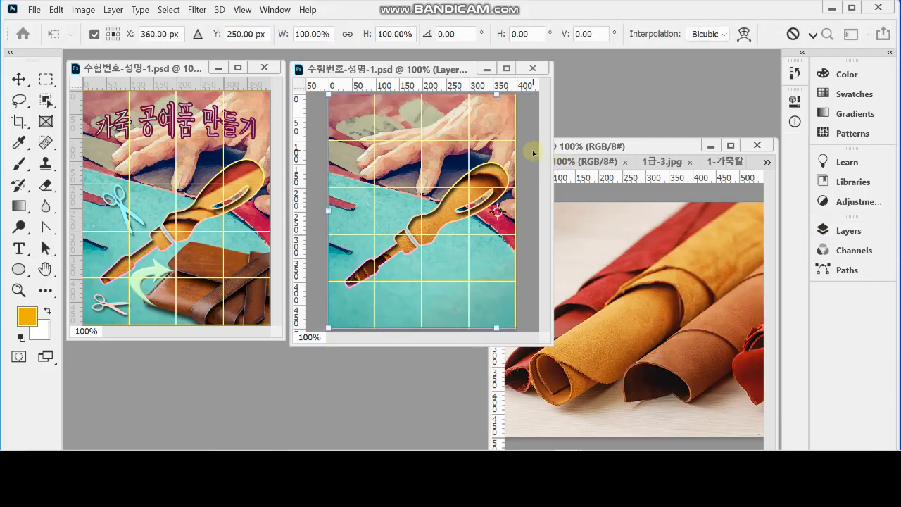
click(347, 34)
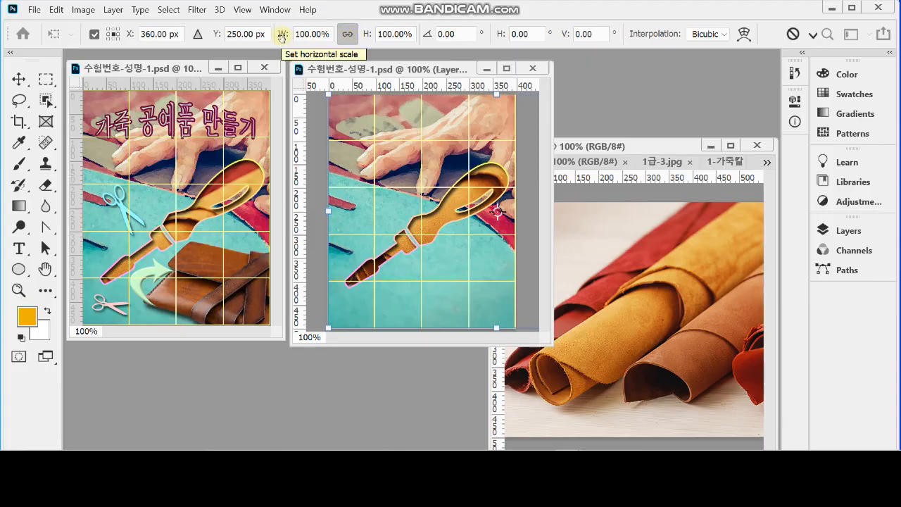
drag(328, 92, 345, 105)
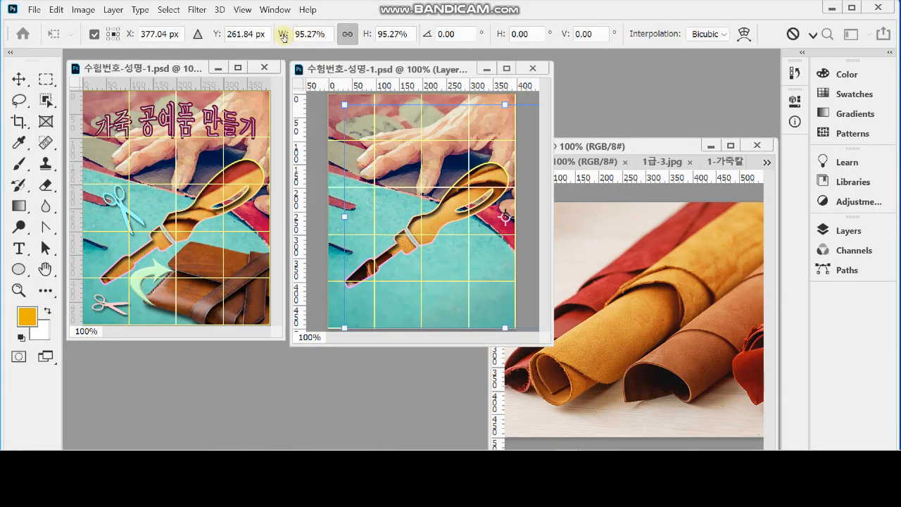
drag(284, 36, 277, 37)
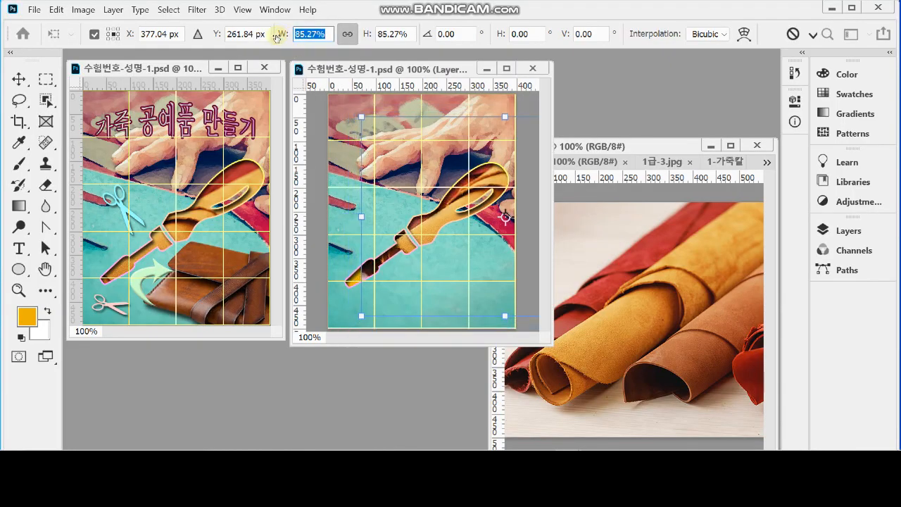
drag(277, 38, 278, 37)
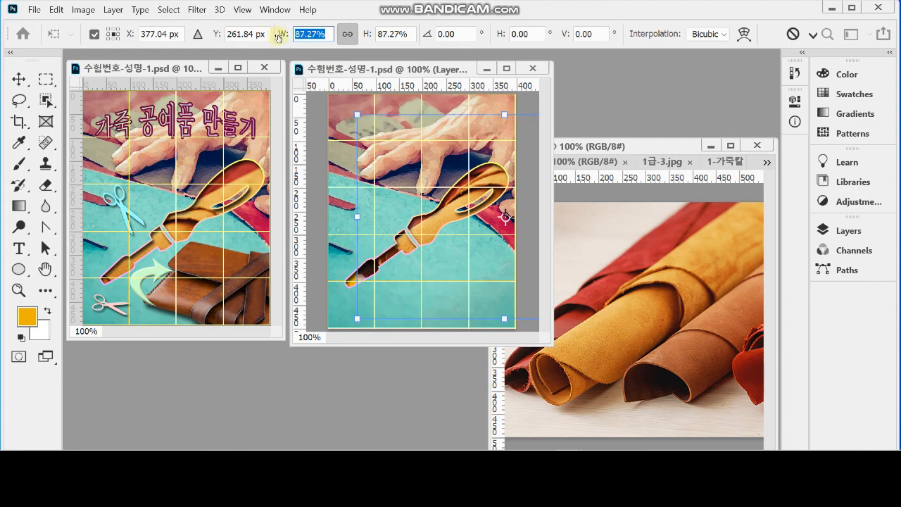
drag(279, 37, 276, 38)
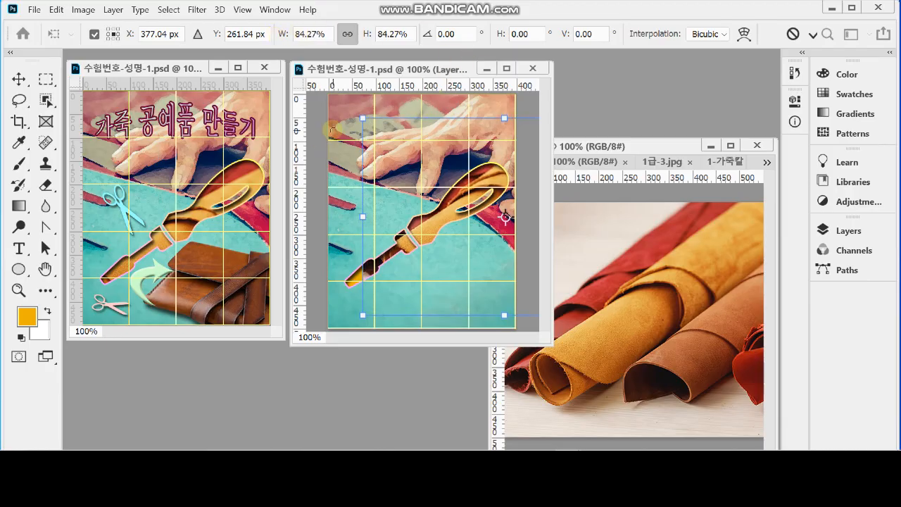
Rotate the leather image to about 6.7°, move it to about X 241, Y 351 px to match the reference knife, and commit the transform
drag(332, 124, 346, 99)
drag(485, 183, 463, 204)
mouse_move(487, 308)
mouse_down()
mouse_move(496, 298)
mouse_move(490, 313)
mouse_up()
drag(346, 114, 334, 129)
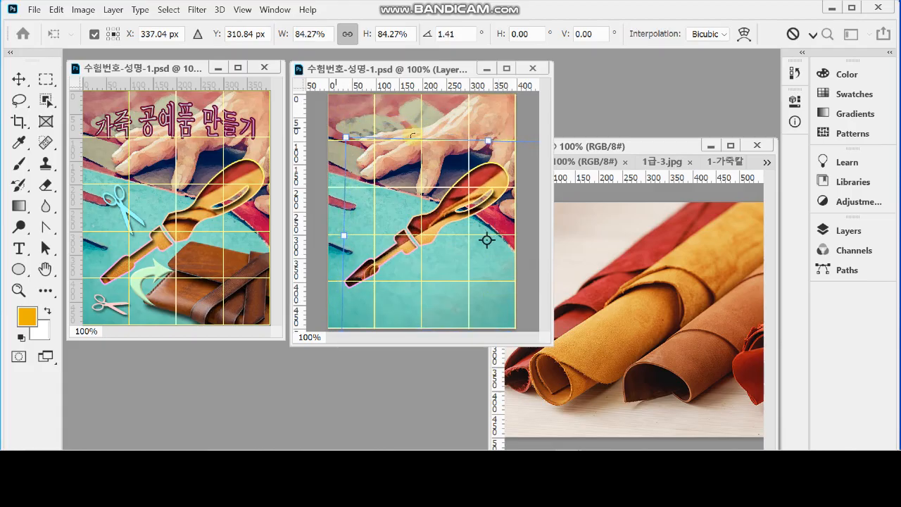
drag(475, 187, 441, 195)
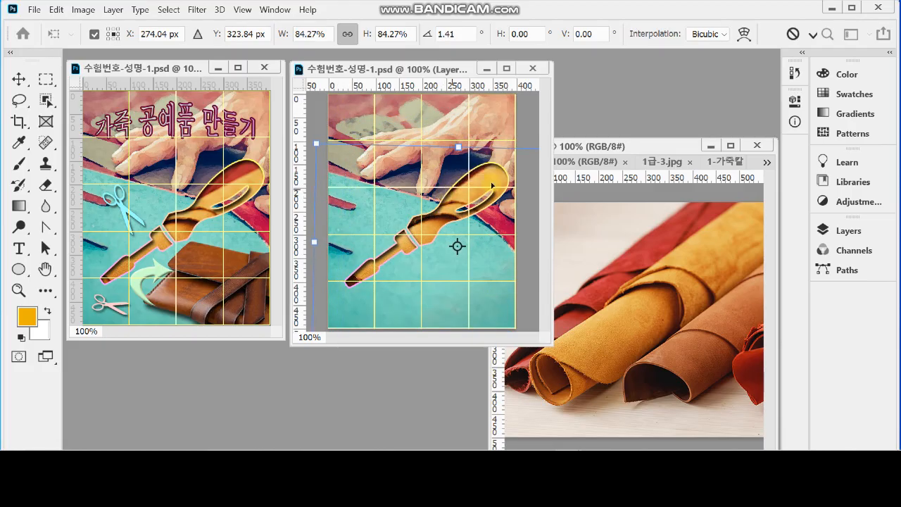
drag(478, 118, 486, 123)
drag(500, 172, 477, 192)
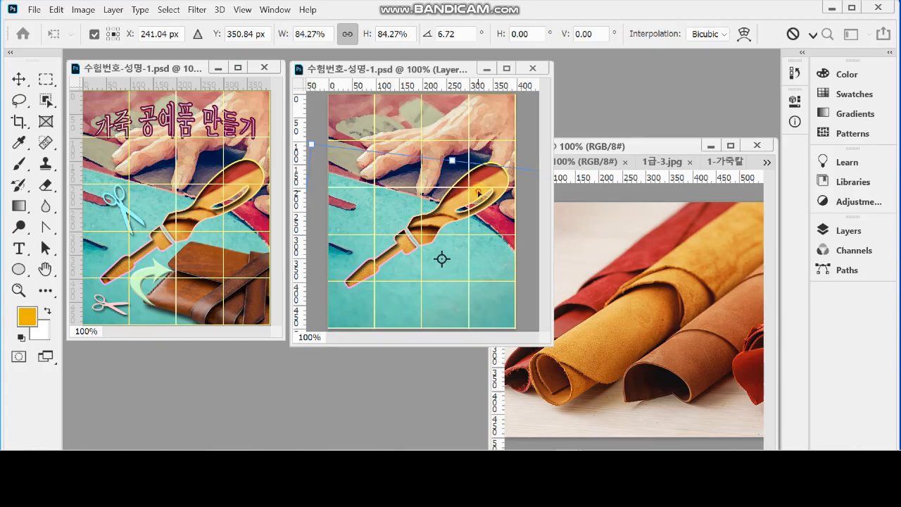
key(Return)
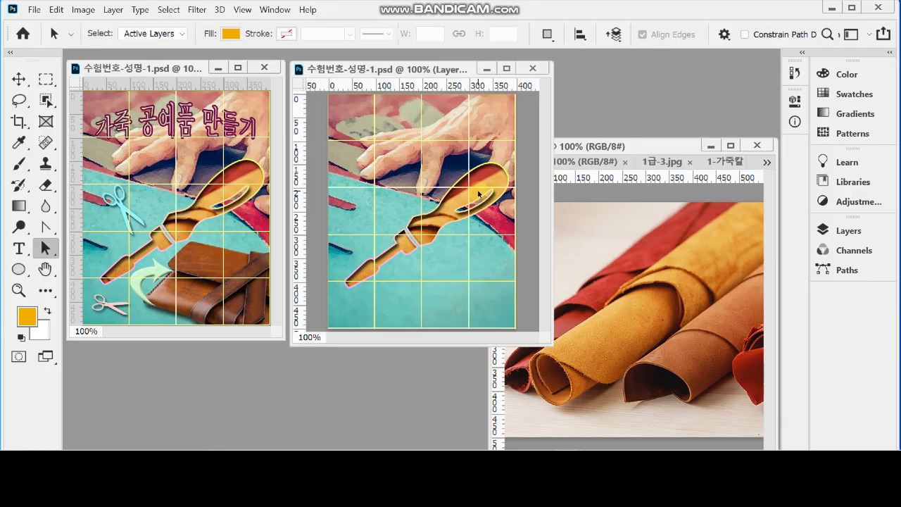
In 1급-3.jpg, select the whole light background around the leather wallet with the Quick Selection tool
click(666, 161)
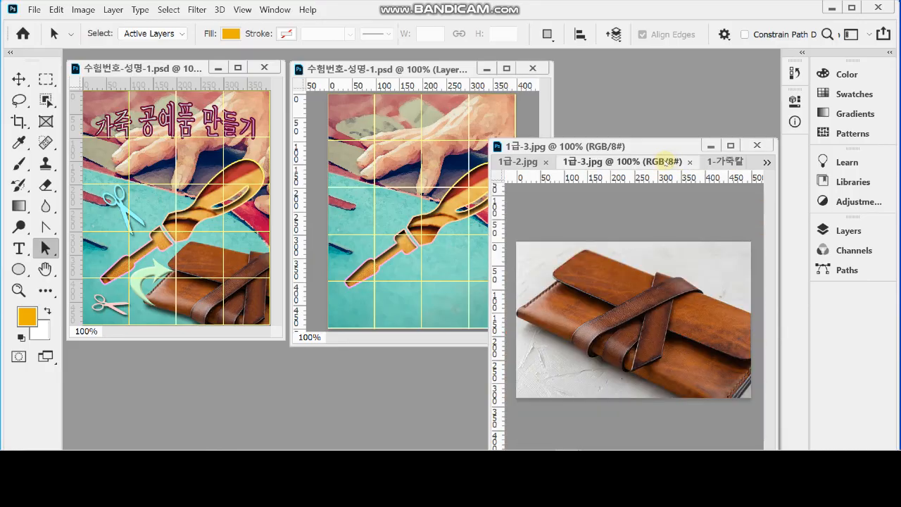
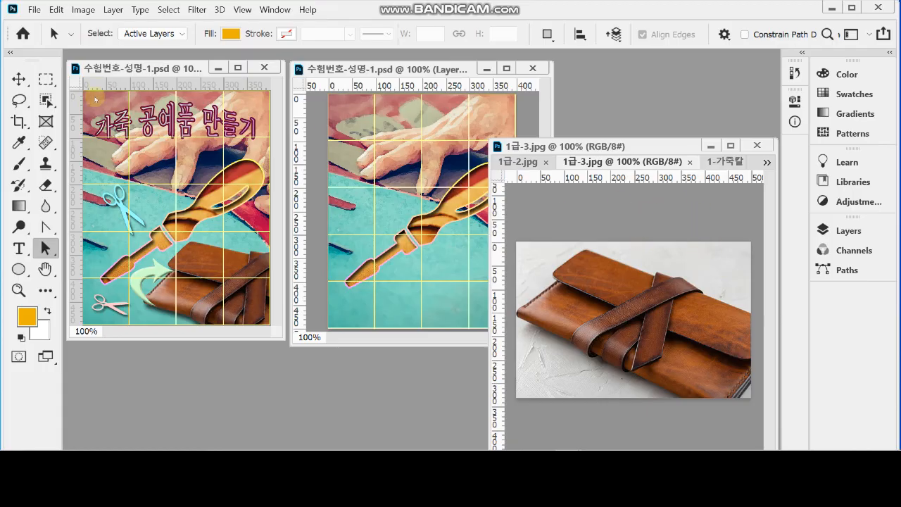
click(45, 100)
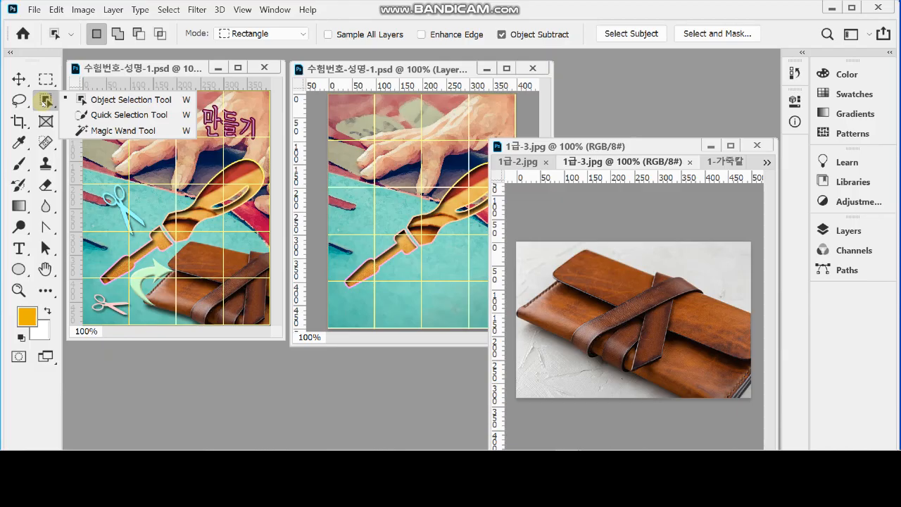
click(129, 115)
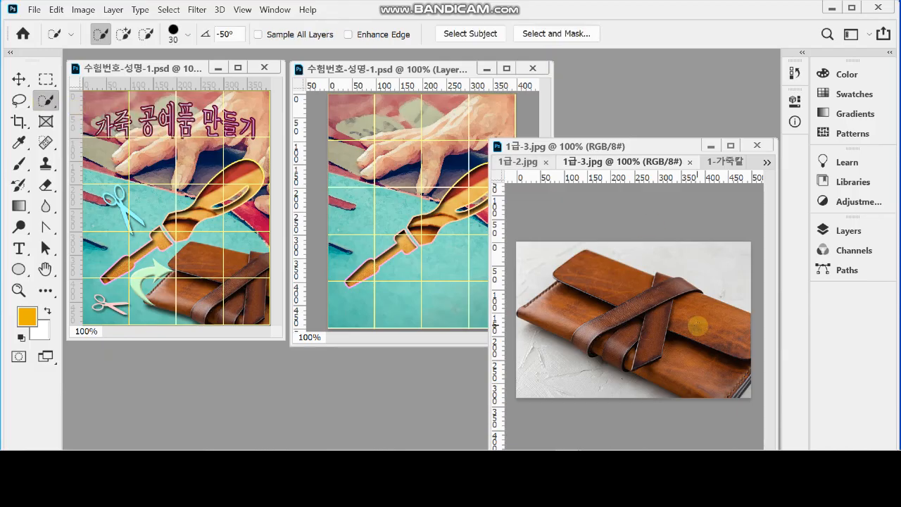
click(722, 265)
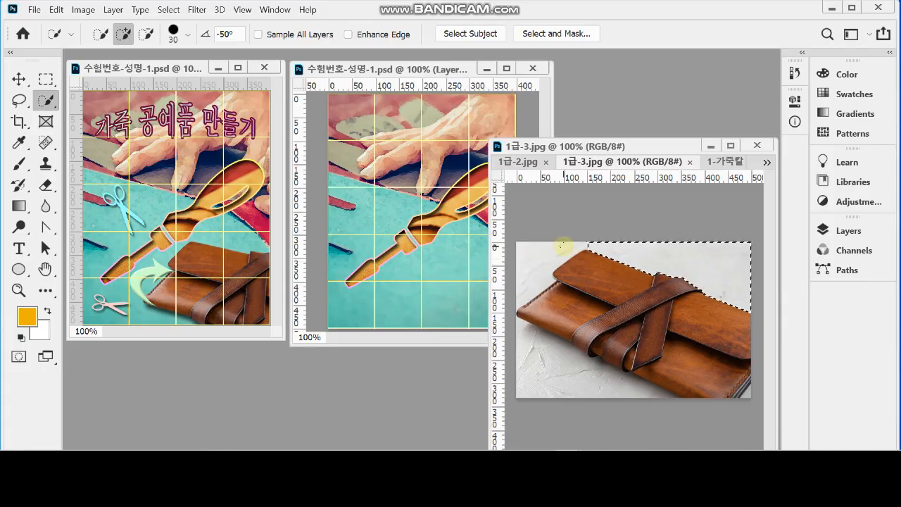
click(47, 100)
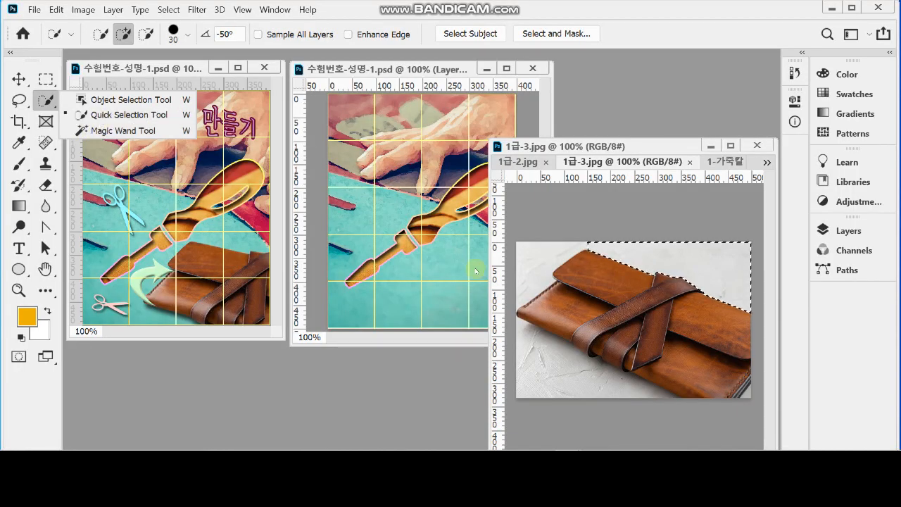
click(112, 115)
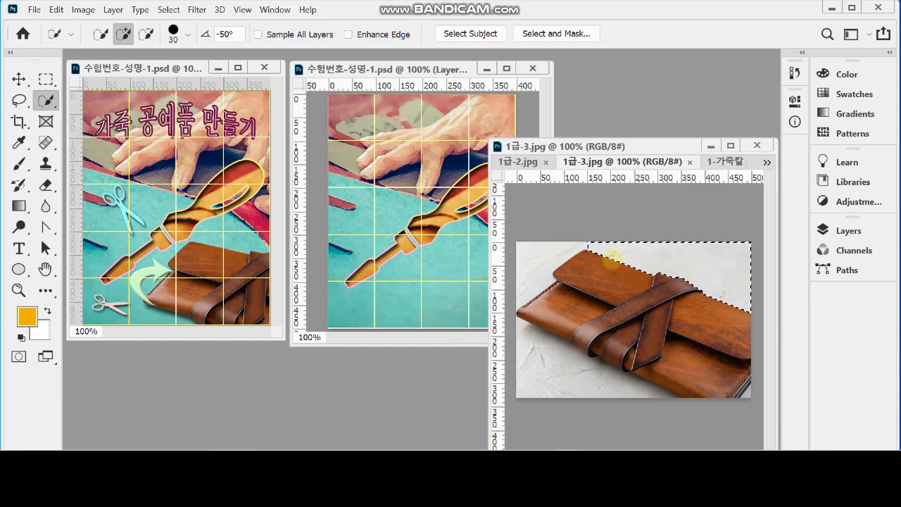
click(540, 254)
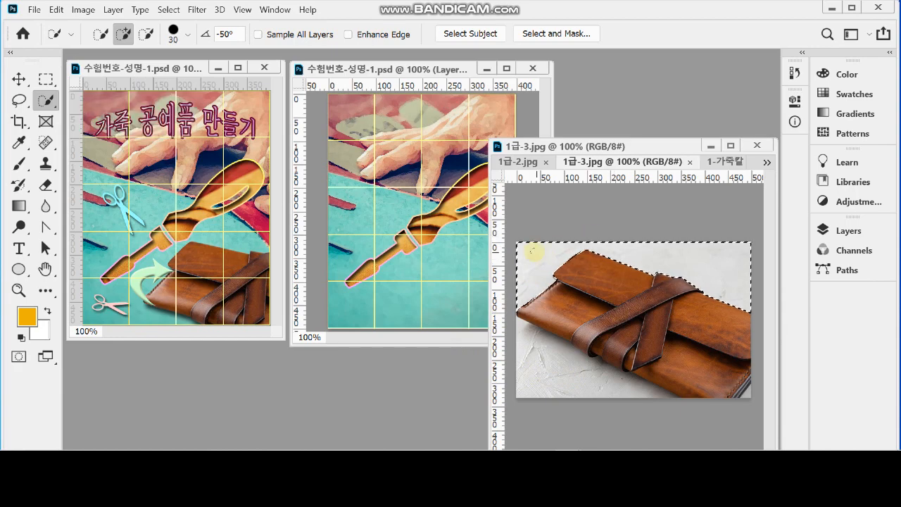
click(530, 347)
mouse_move(529, 346)
mouse_down()
mouse_move(543, 372)
mouse_move(583, 396)
mouse_move(533, 338)
mouse_move(587, 382)
mouse_move(617, 393)
mouse_move(730, 409)
mouse_move(750, 389)
mouse_move(748, 395)
mouse_up()
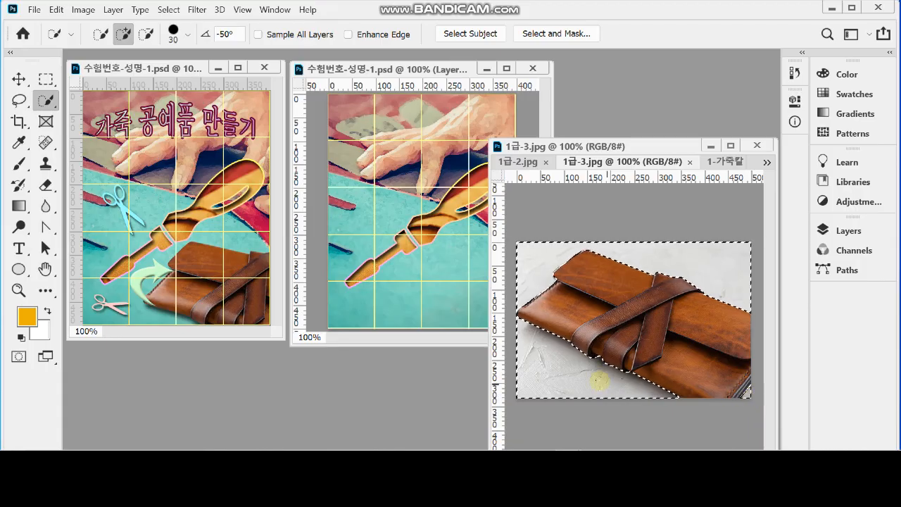
key(alt)
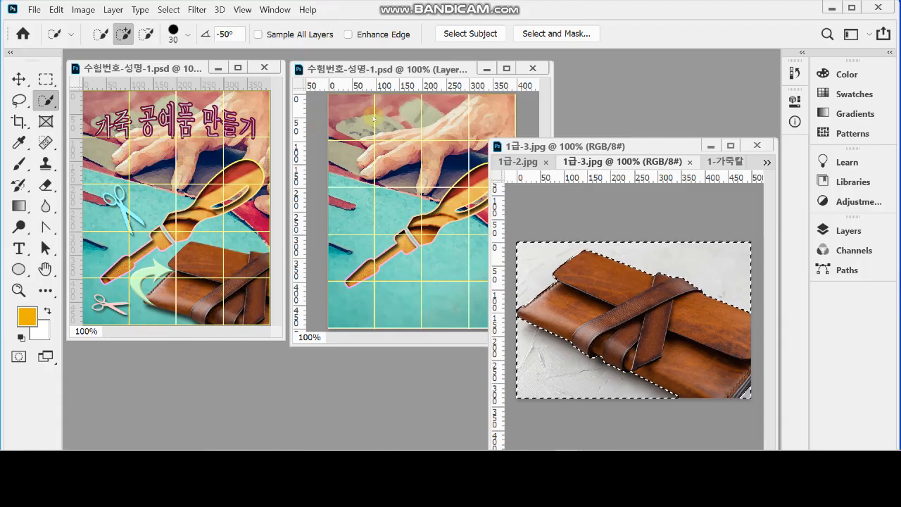
click(168, 9)
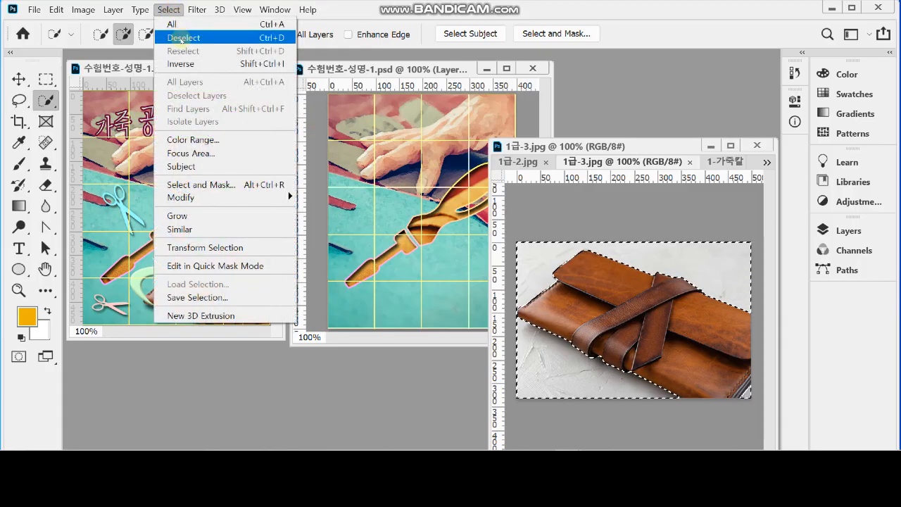
click(181, 38)
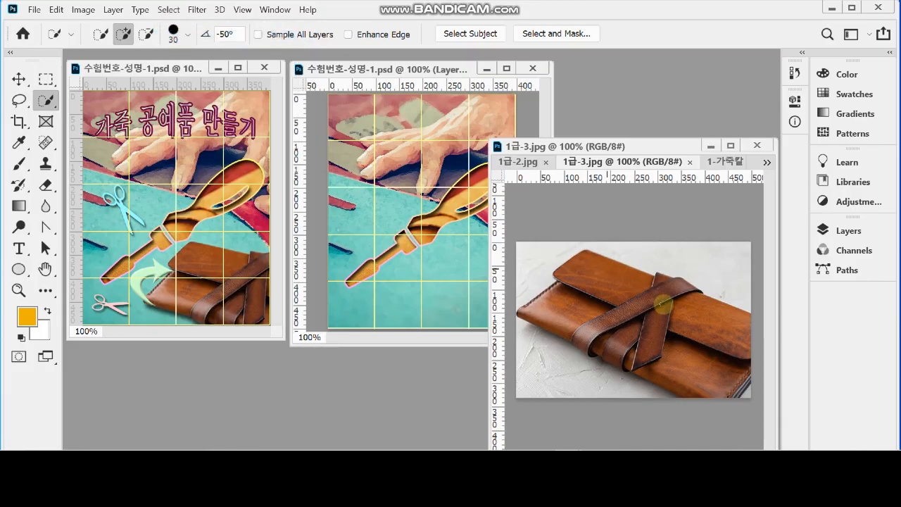
key(ctrl+z)
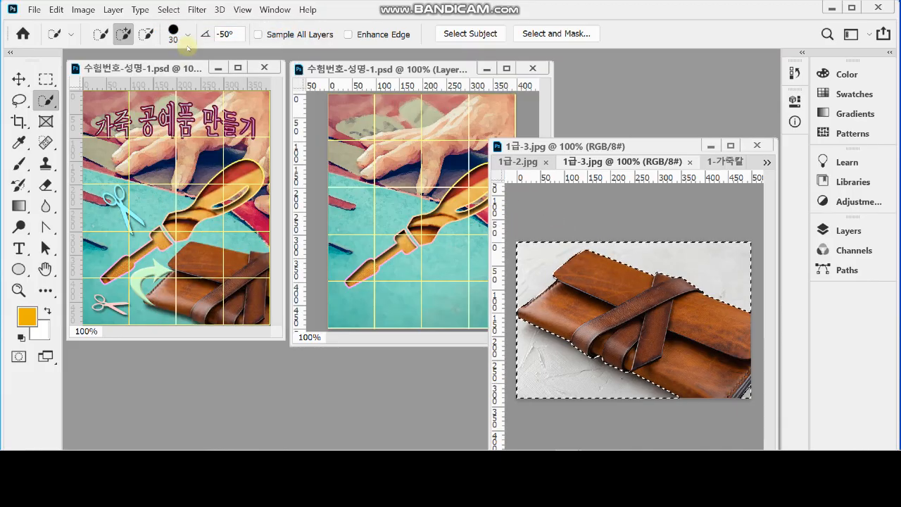
Invert the background selection to select the wallet and copy the wallet into the poster document
click(181, 11)
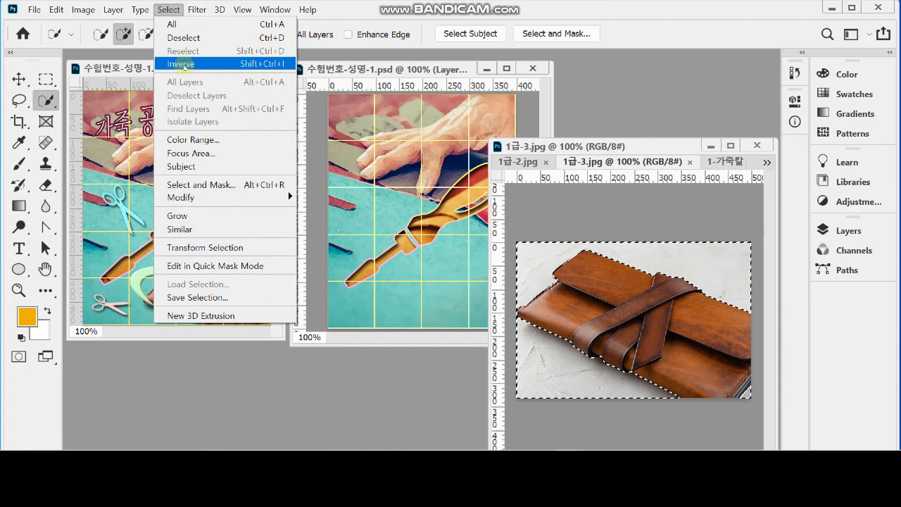
click(183, 64)
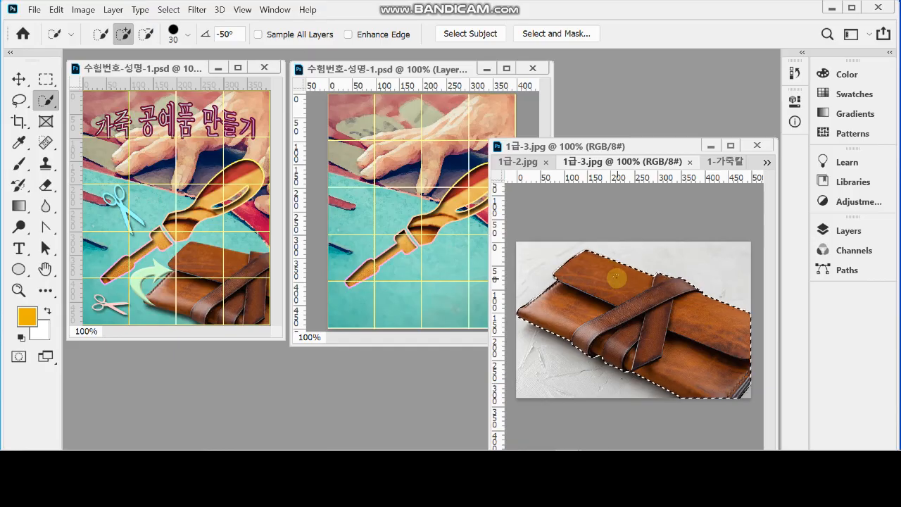
drag(648, 317, 463, 269)
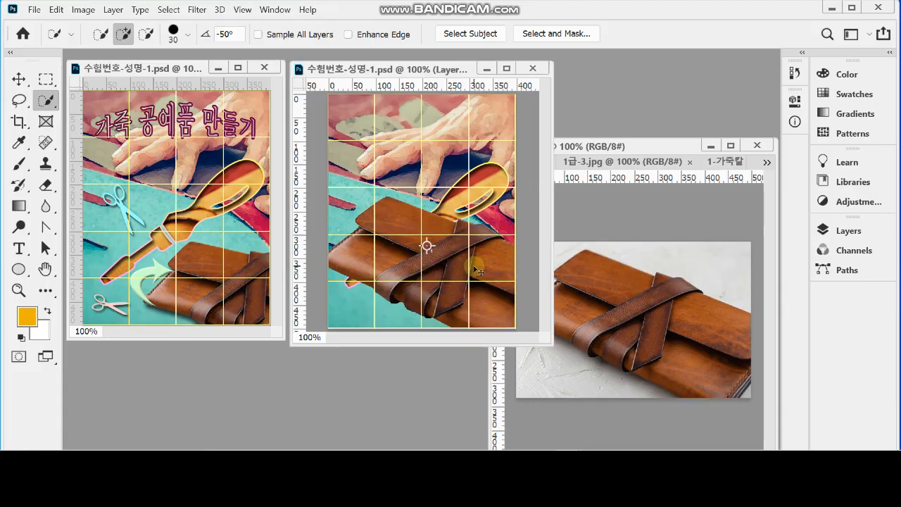
Free-transform the wallet to about 82% scale and -8.2° rotation, move it to about X 338, Y 432.5 px, and commit
key(ctrl+t)
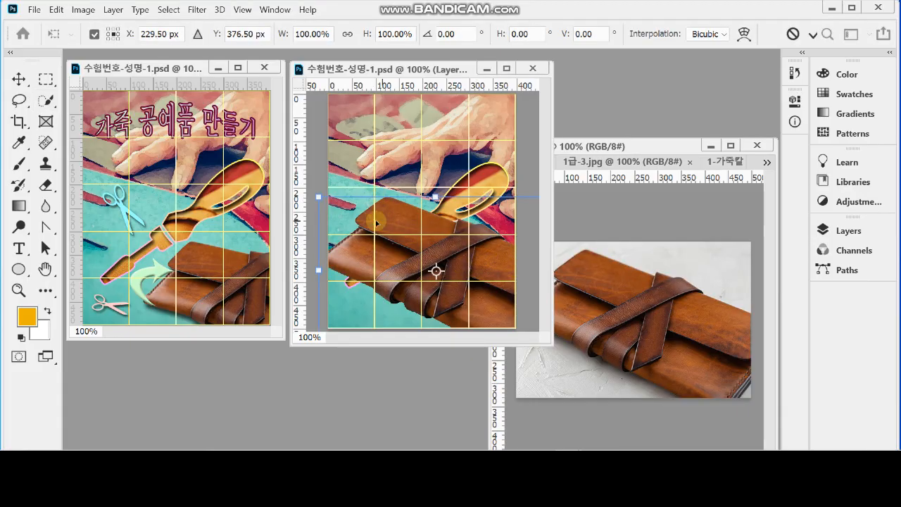
drag(319, 197, 362, 220)
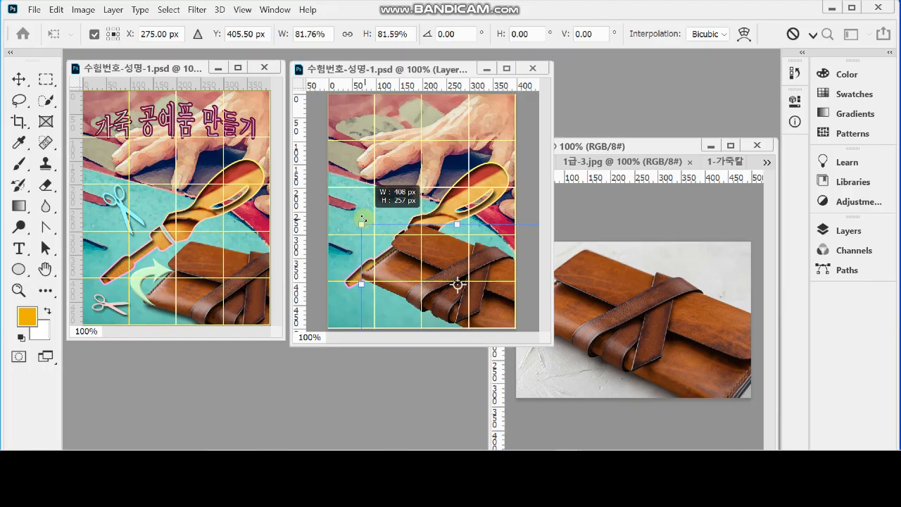
drag(362, 219, 348, 238)
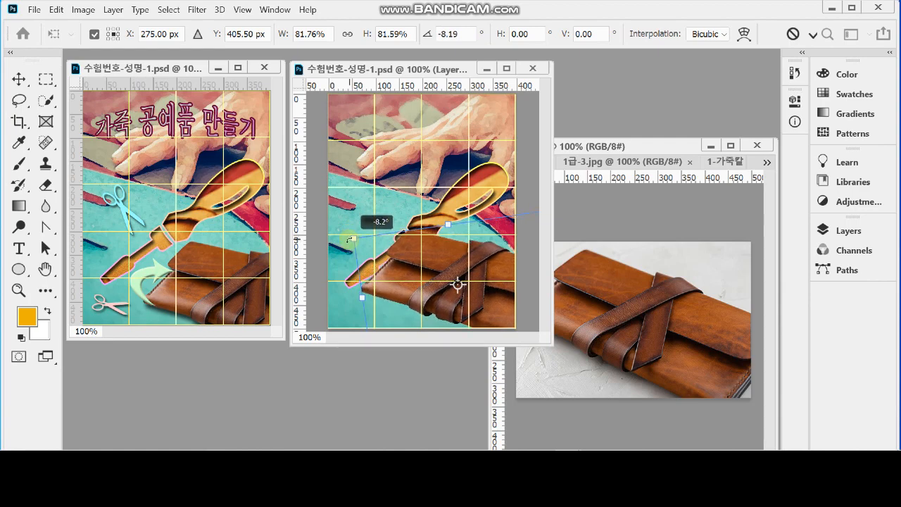
drag(421, 282, 455, 295)
key(Return)
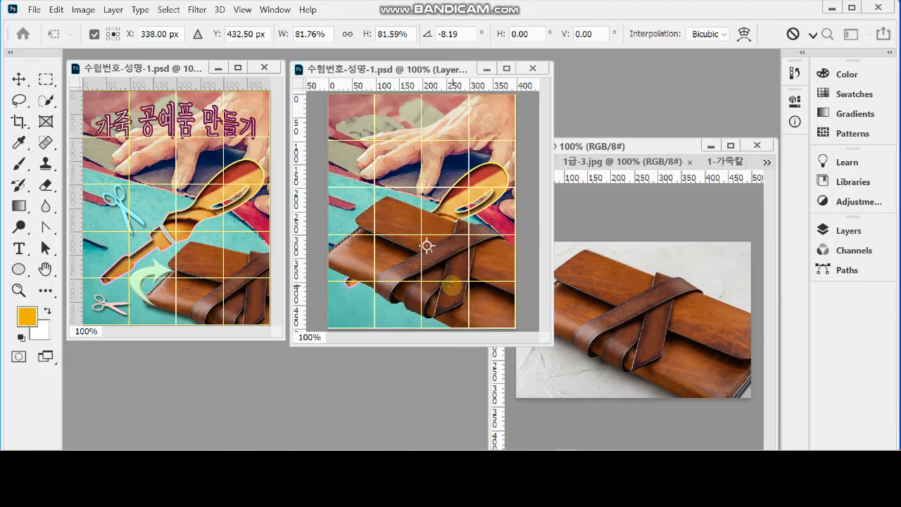
key(w)
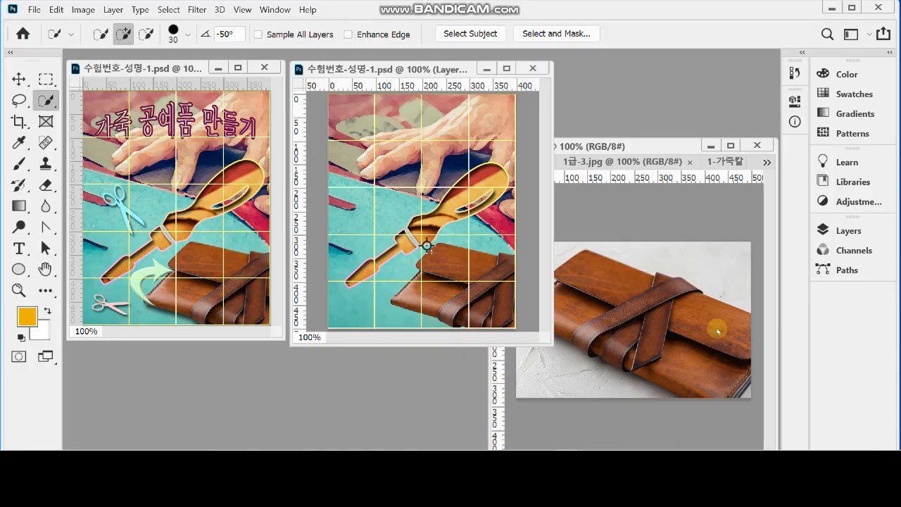
Add a Drop Shadow effect to the wallet layer, Layer 3, with distance 10 px and size 10 px
click(848, 231)
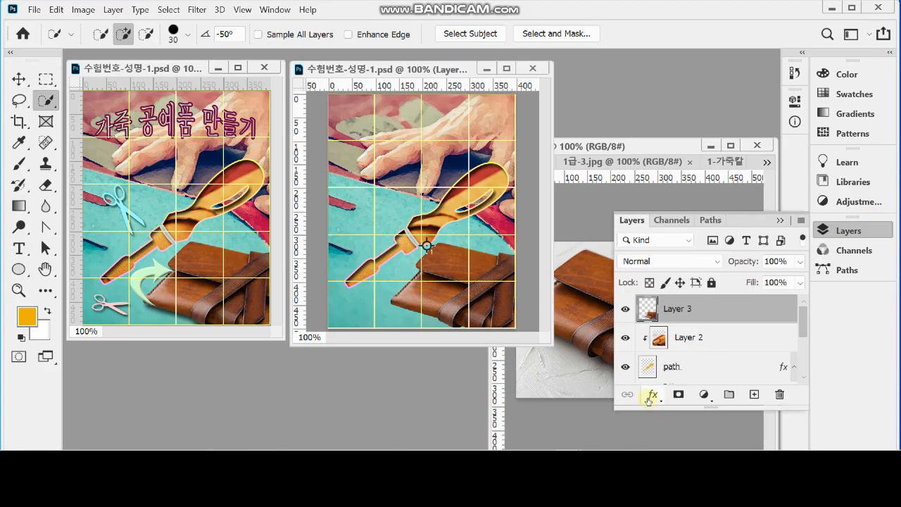
click(653, 395)
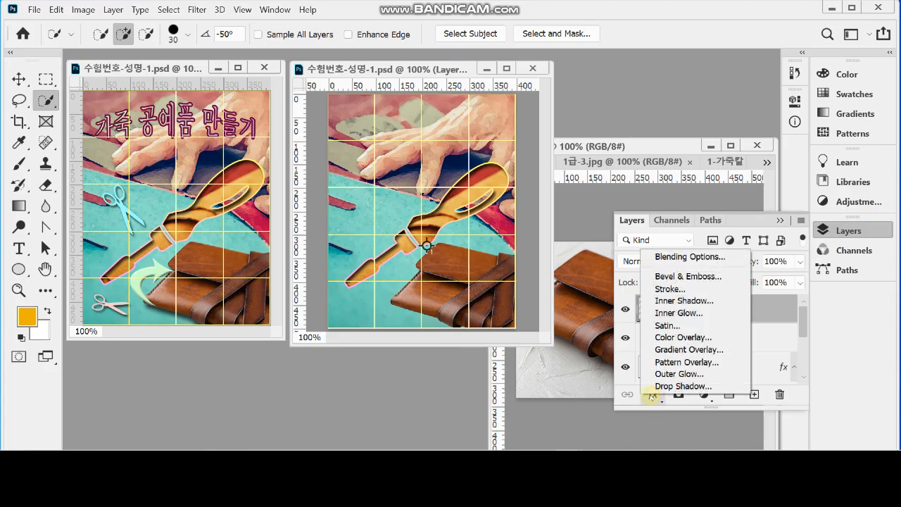
click(673, 386)
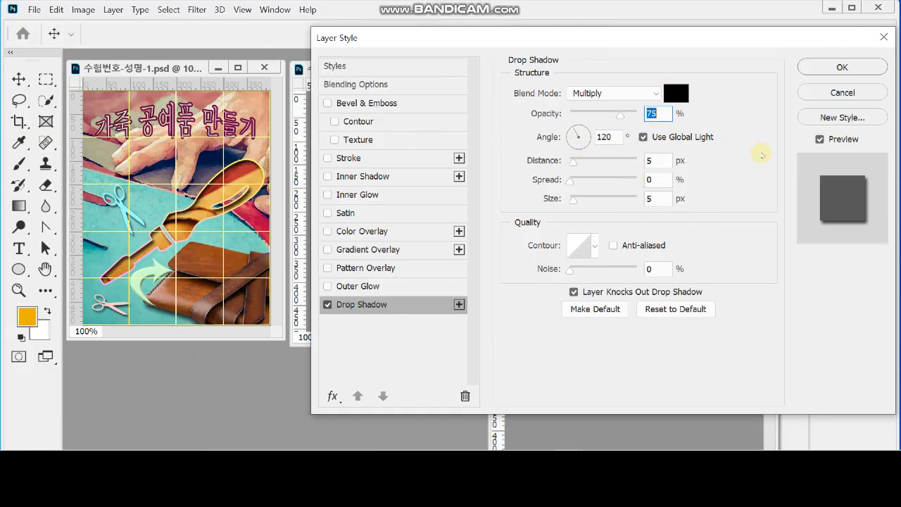
click(657, 162)
text(10)
key(Tab)
key(Tab)
text(10)
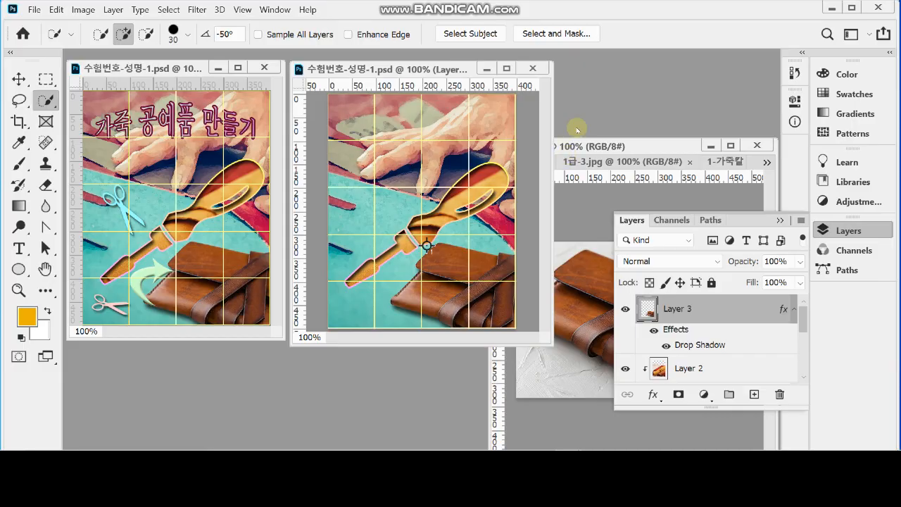
click(844, 231)
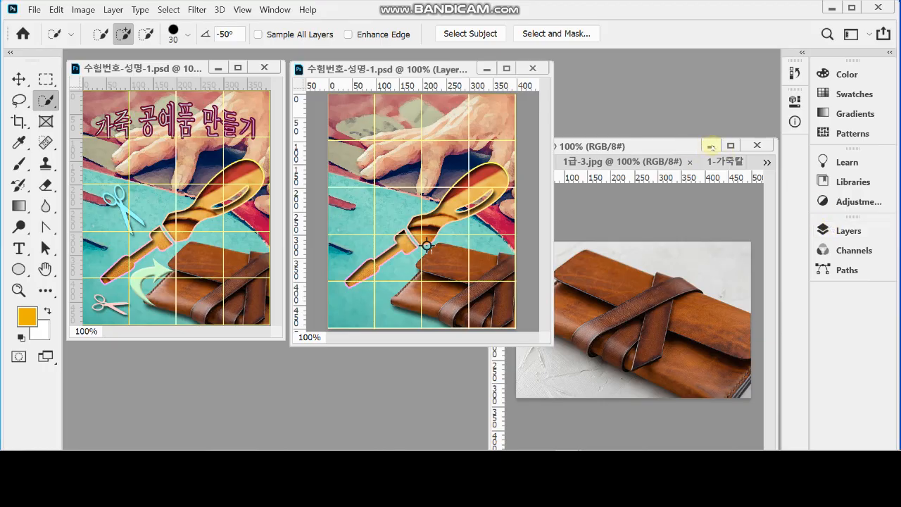
Minimize the source image window and set up the Custom Shape tool with the curved arrow from the legacy Arrows shapes
click(711, 147)
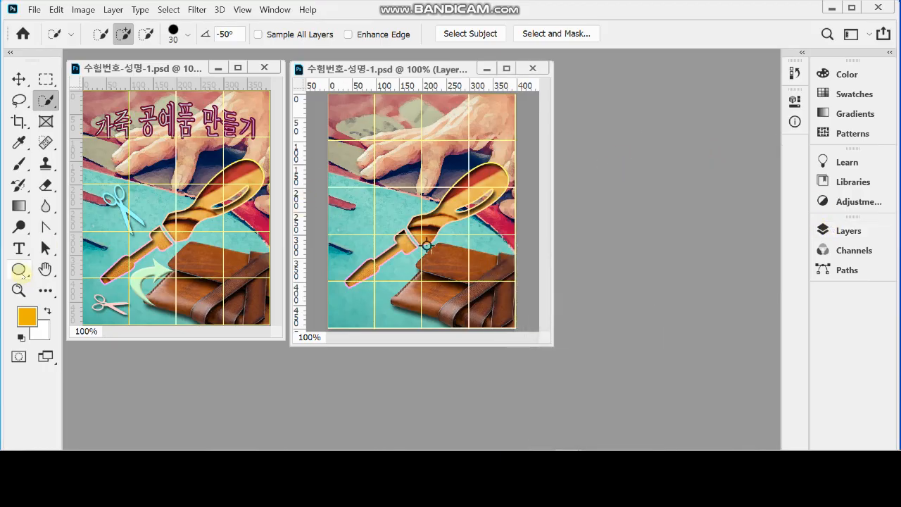
click(21, 273)
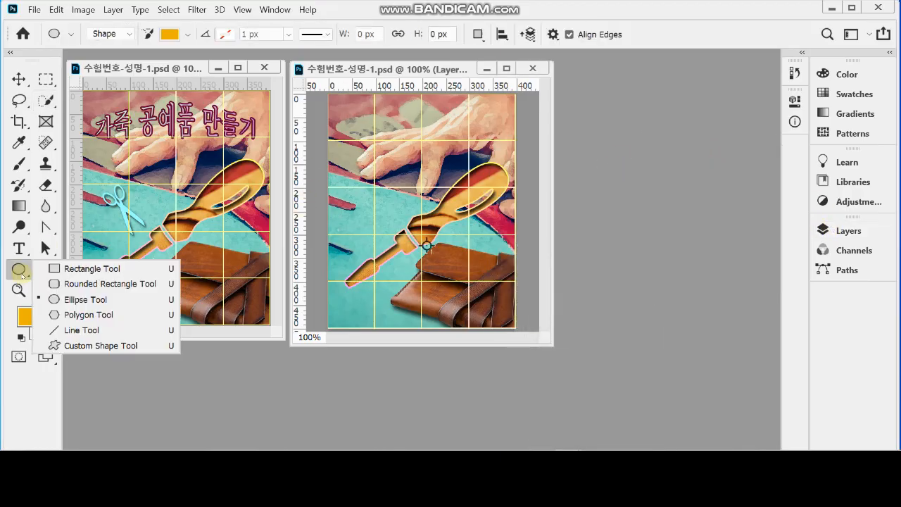
click(141, 345)
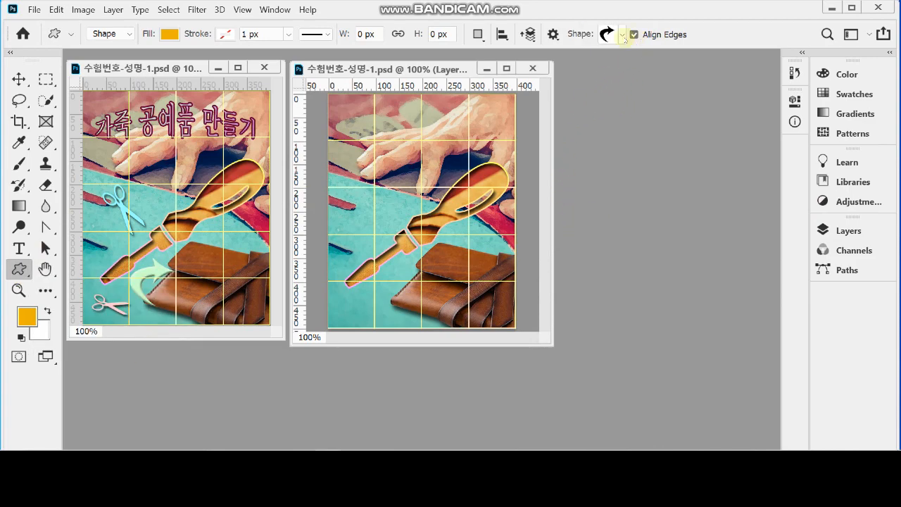
click(621, 39)
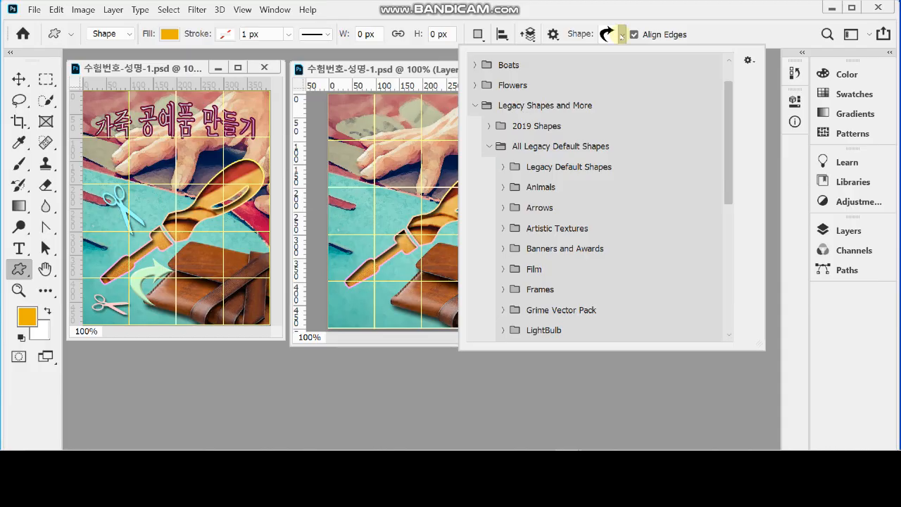
click(476, 105)
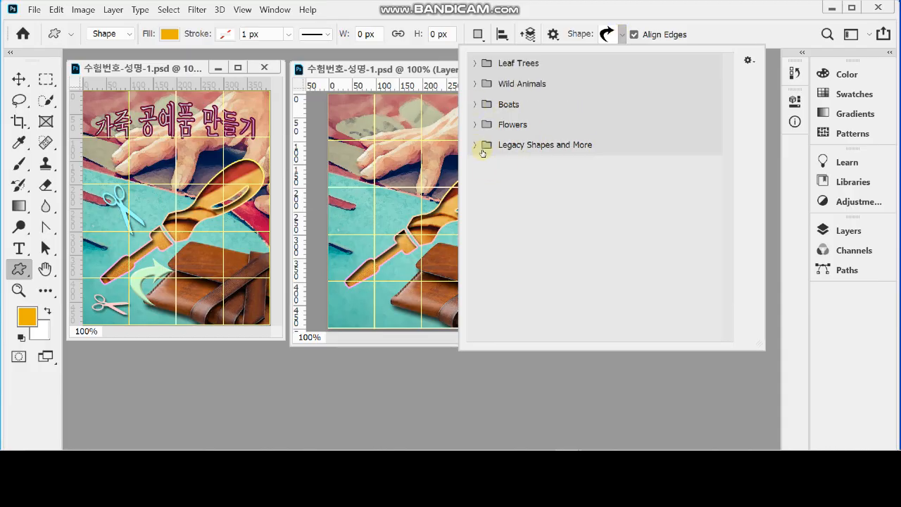
click(475, 146)
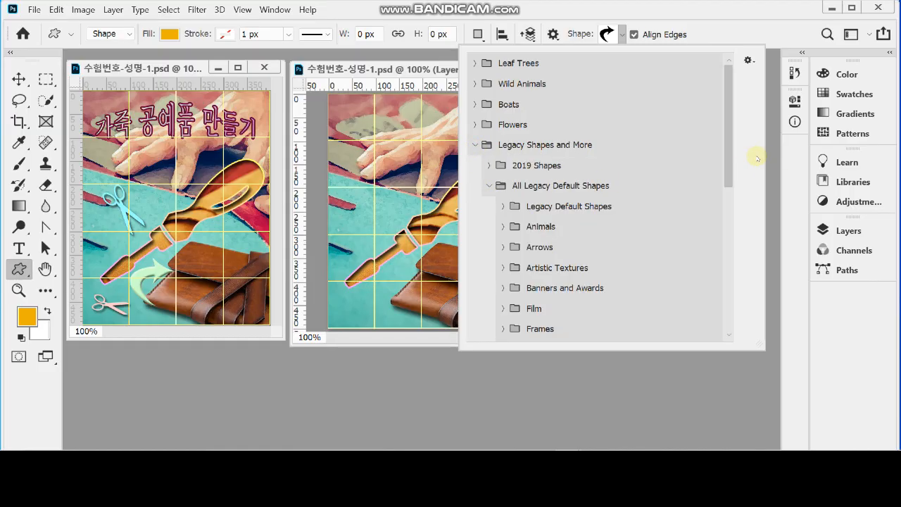
drag(729, 136, 730, 179)
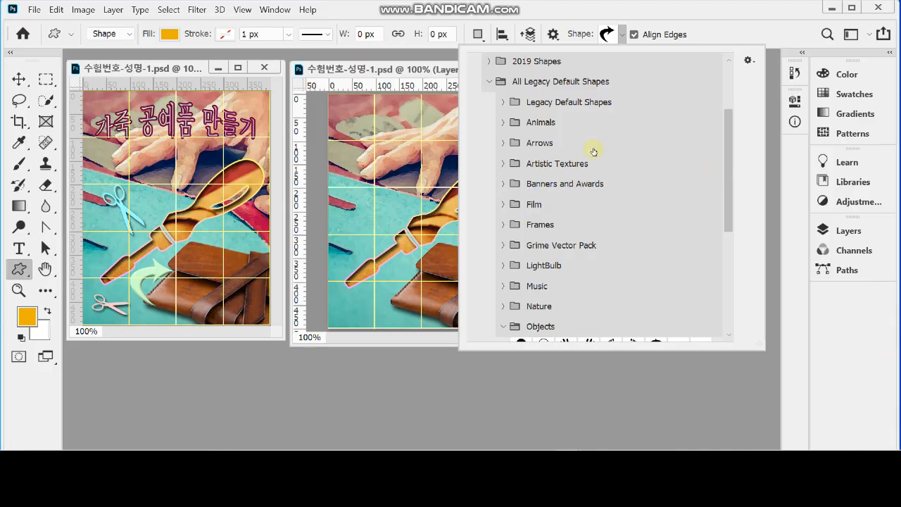
click(503, 143)
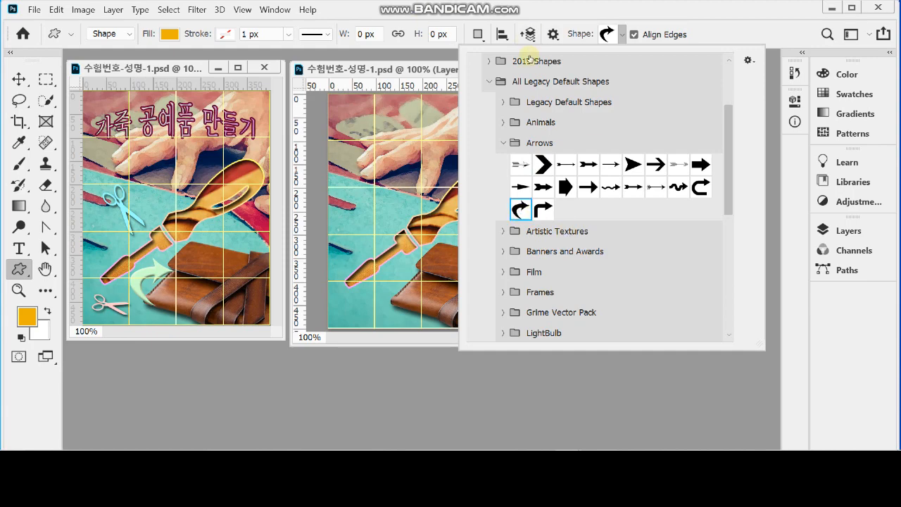
click(388, 73)
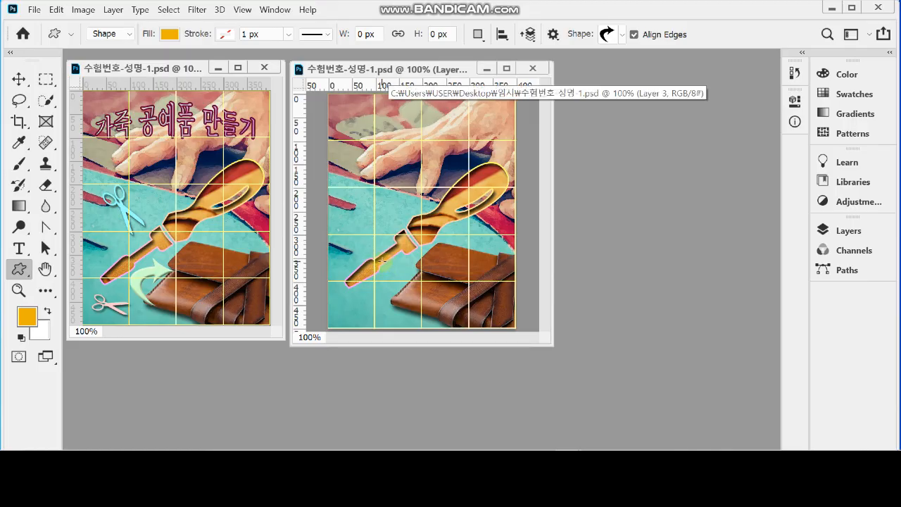
Draw the curved arrow about 85 × 91 px at the wallet's left edge and fill it with color #ccffcc
drag(381, 261, 449, 302)
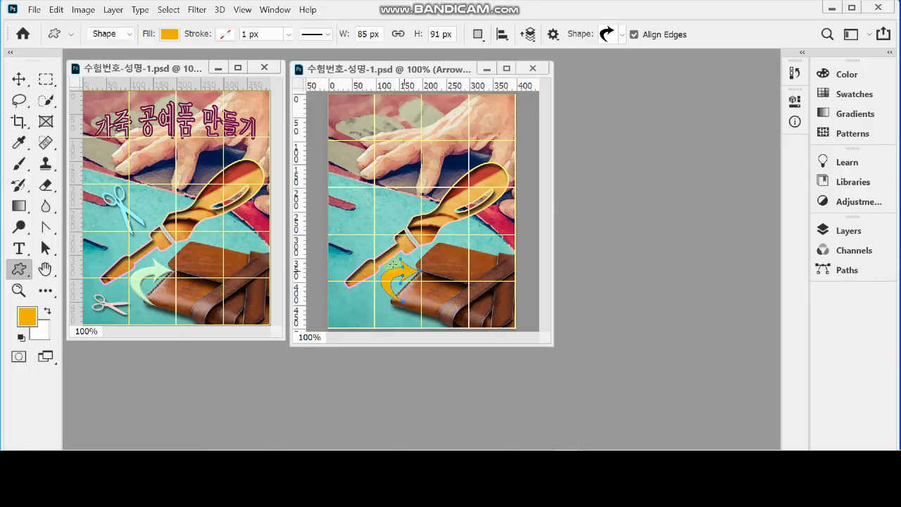
drag(405, 273, 404, 275)
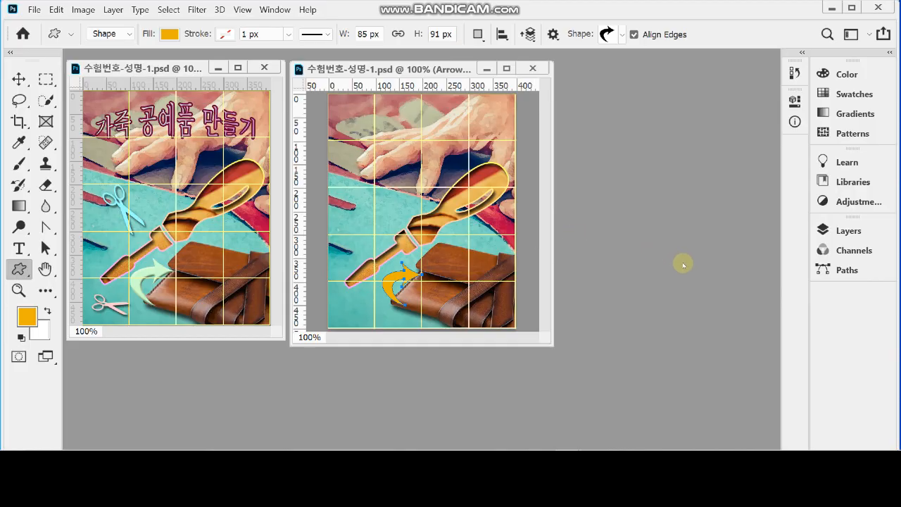
click(824, 230)
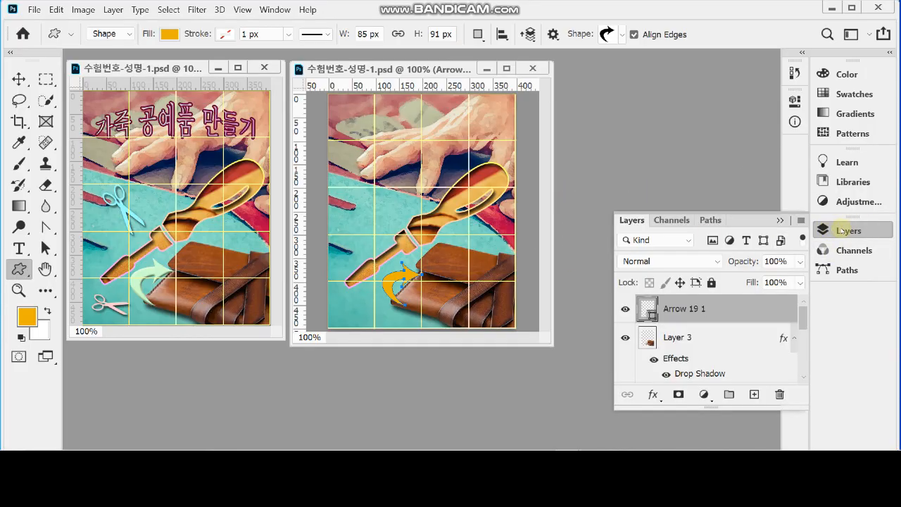
double_click(649, 310)
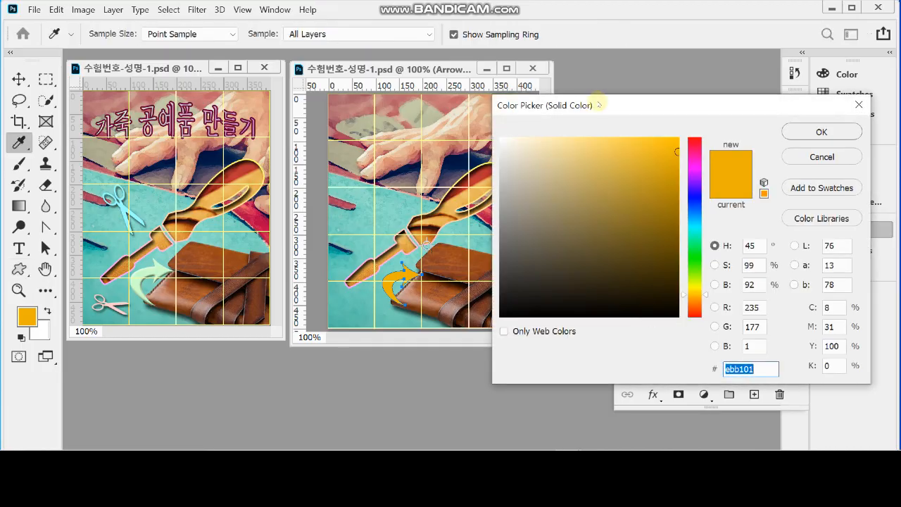
text(cfc)
key(Return)
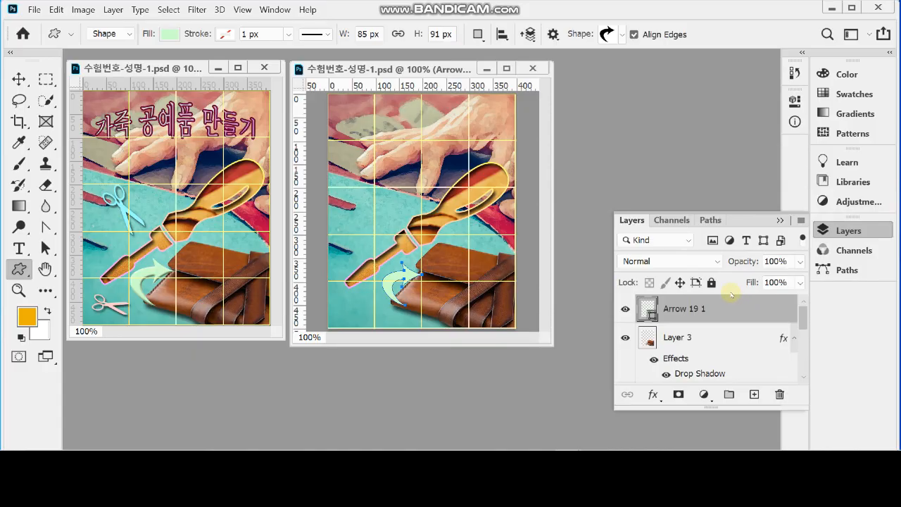
Add a Bevel & Emboss effect to the arrow layer, using the Inner Bevel style with size 5 px
click(654, 396)
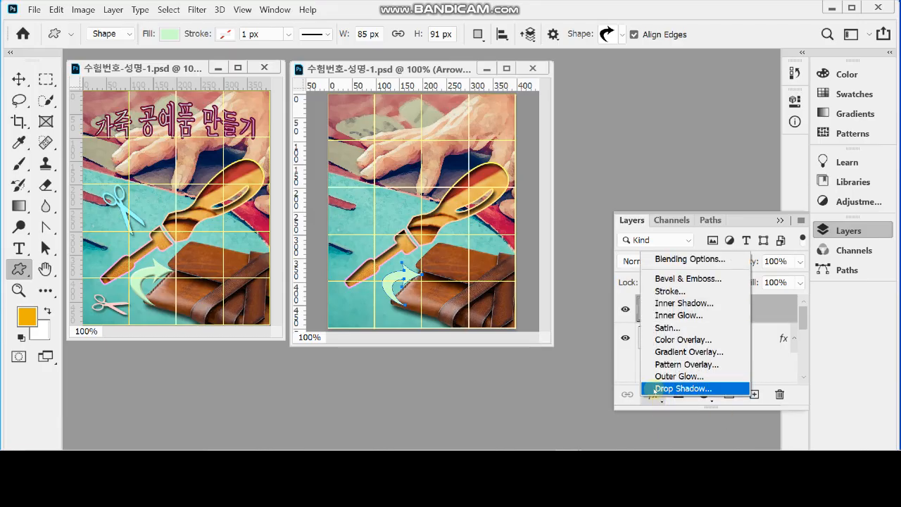
click(704, 279)
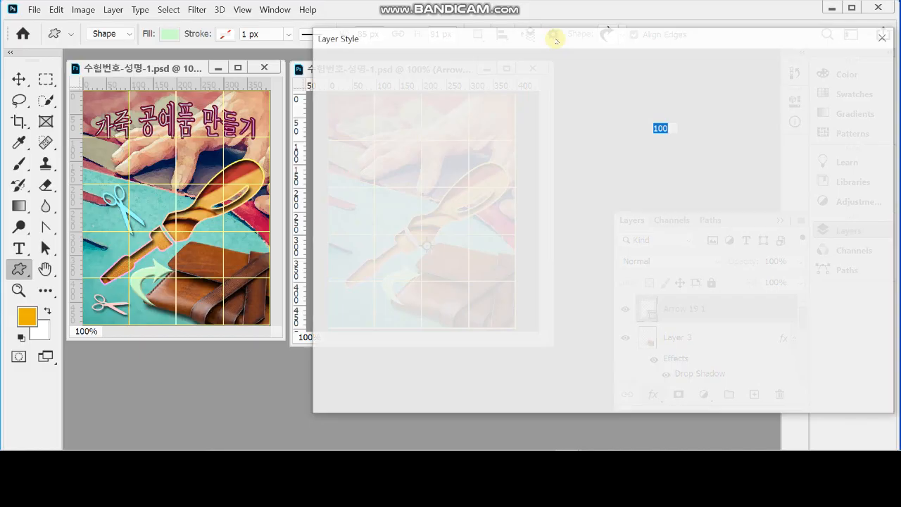
drag(458, 34, 461, 36)
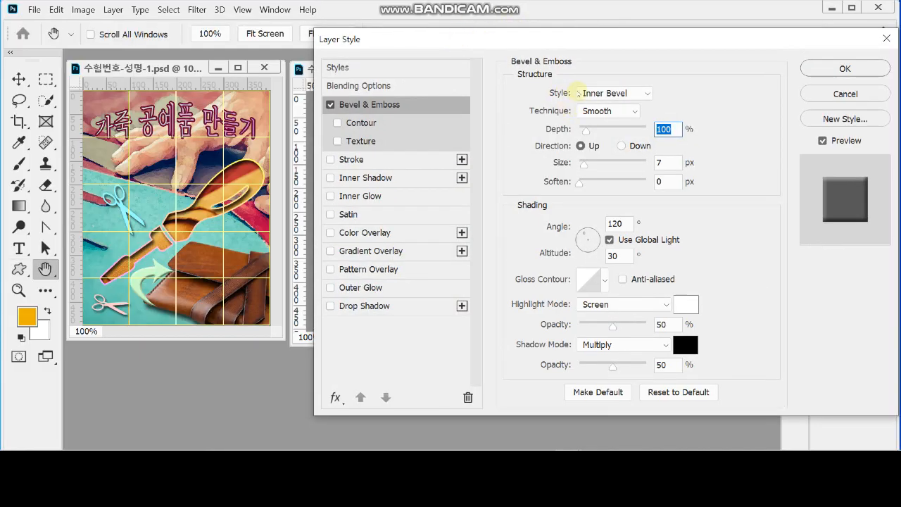
click(643, 93)
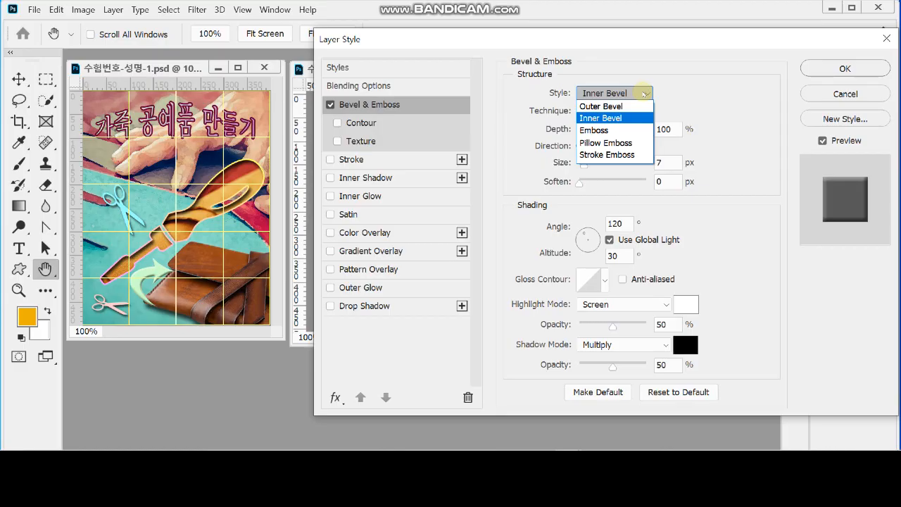
click(642, 93)
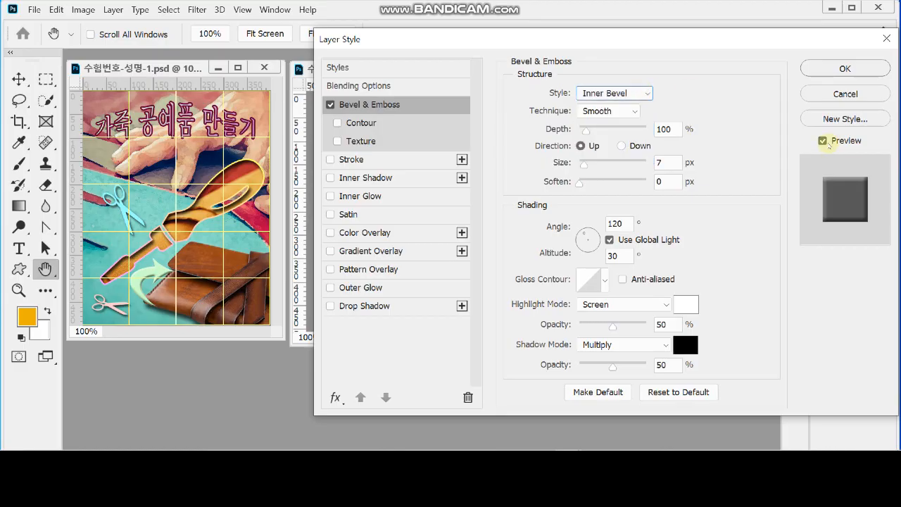
drag(562, 39, 670, 41)
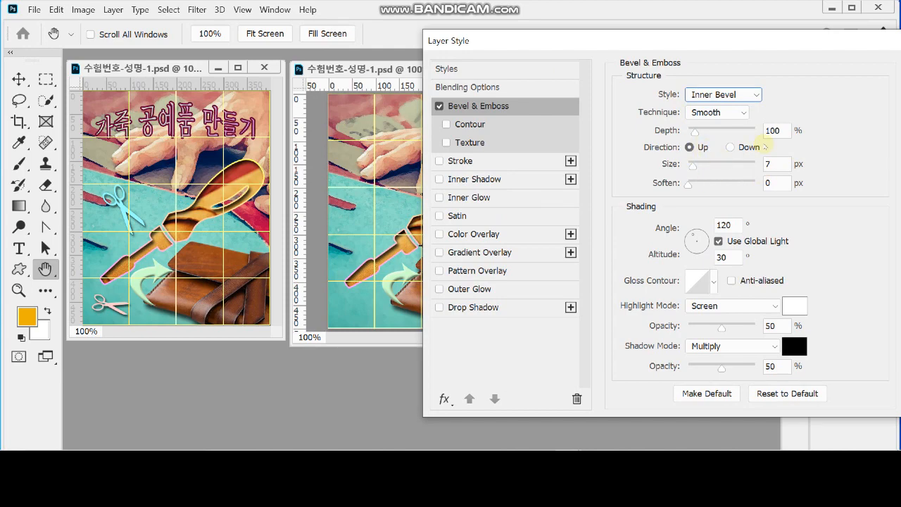
click(778, 163)
text(5)
drag(687, 40, 585, 64)
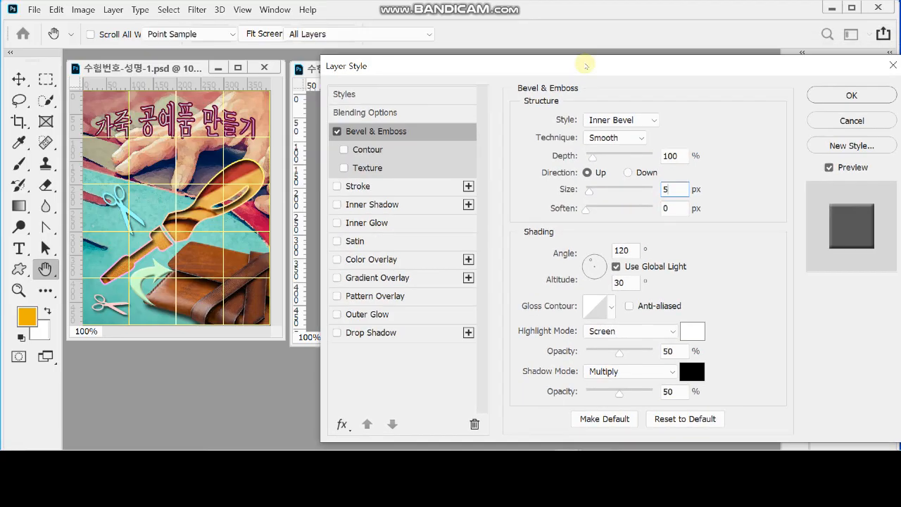
key(Return)
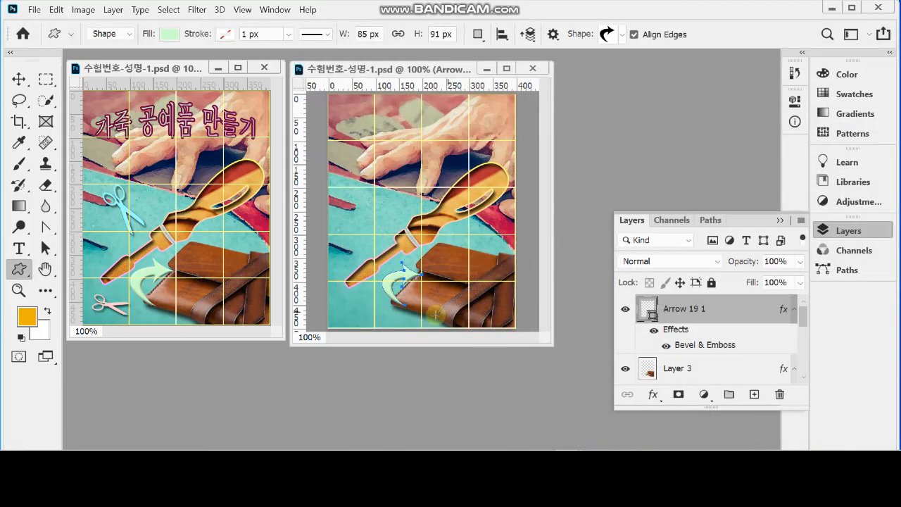
Free-transform the arrow to about 117.65% scale, centered near X 156, Y 402.5 px, and commit
key(ctrl+t)
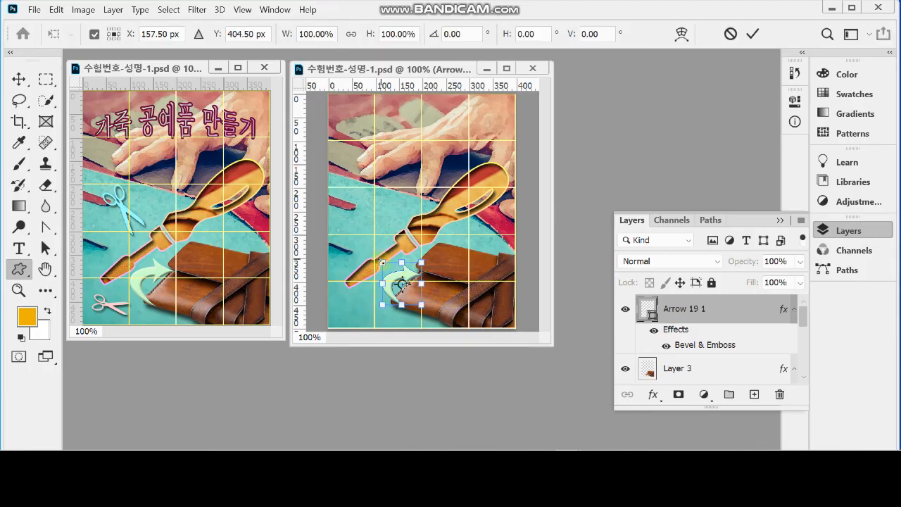
drag(382, 263, 377, 259)
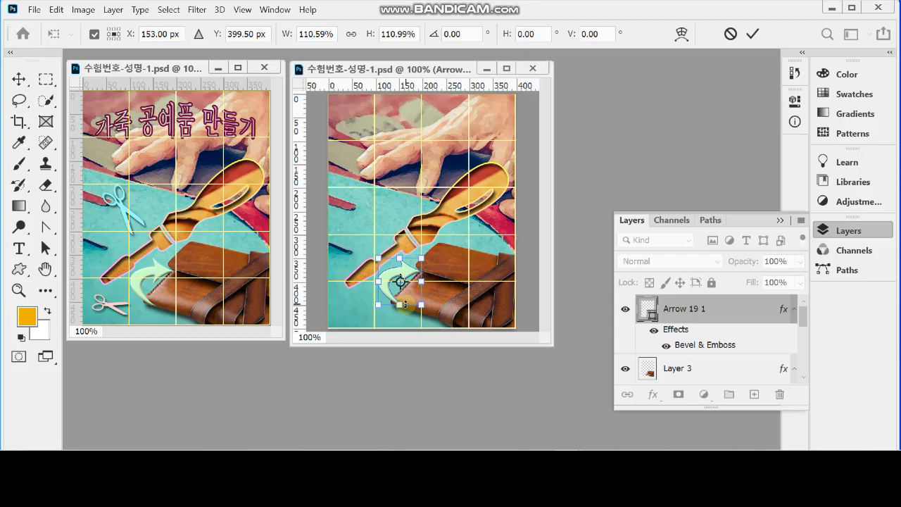
drag(421, 305, 425, 308)
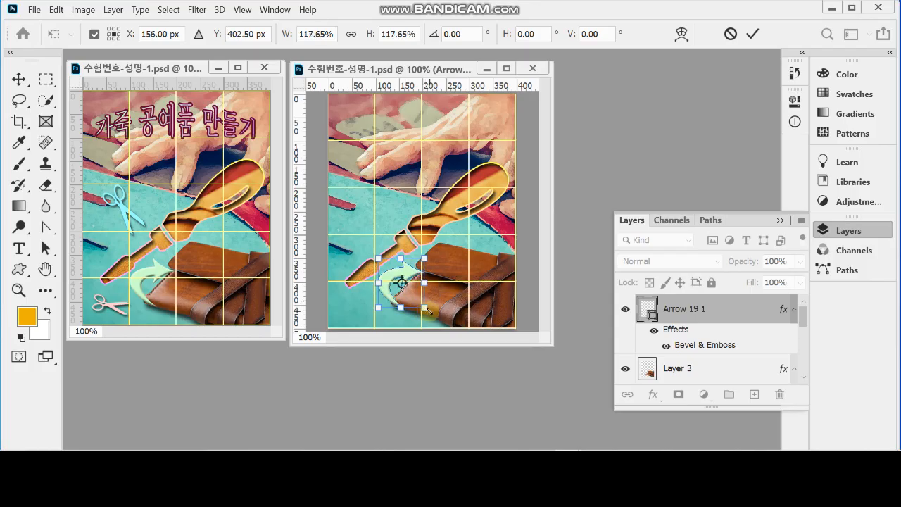
key(u)
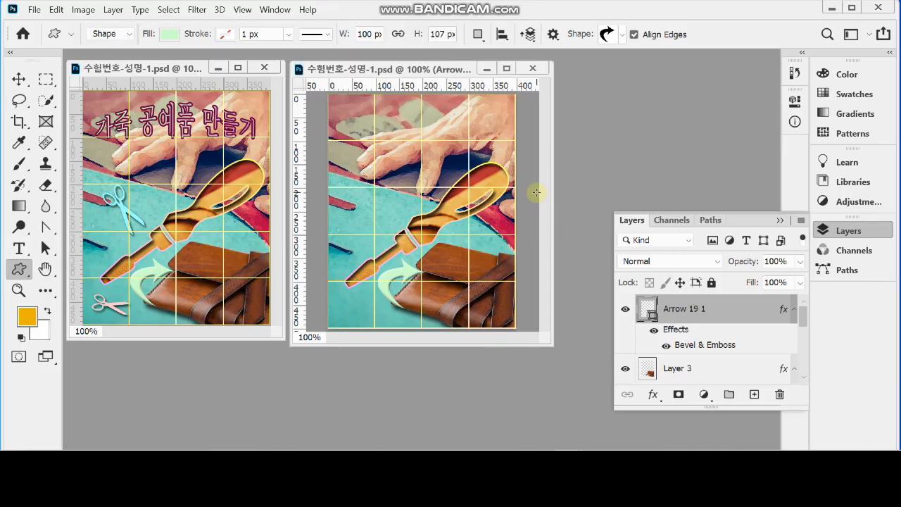
Collapse the legacy Arrows group in the custom shape list and bring up the legacy Objects shapes
click(622, 34)
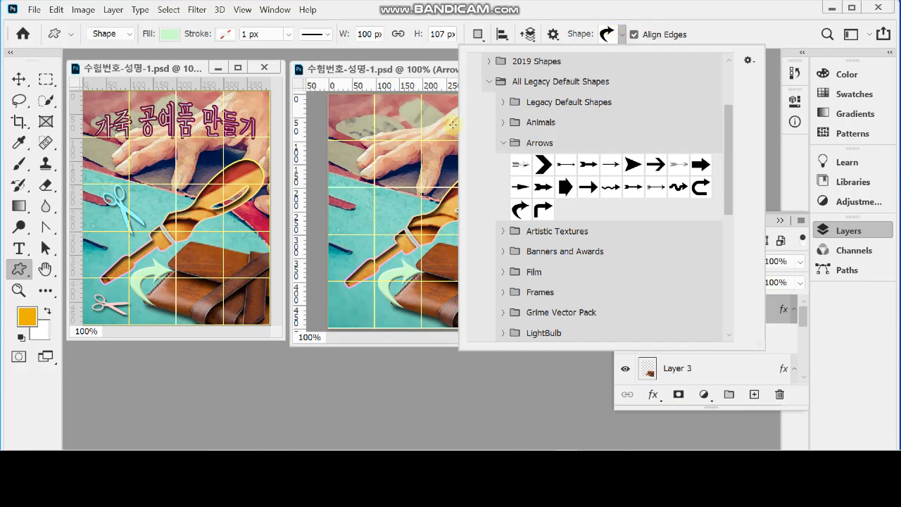
click(503, 144)
scroll(620, 258, down, 5)
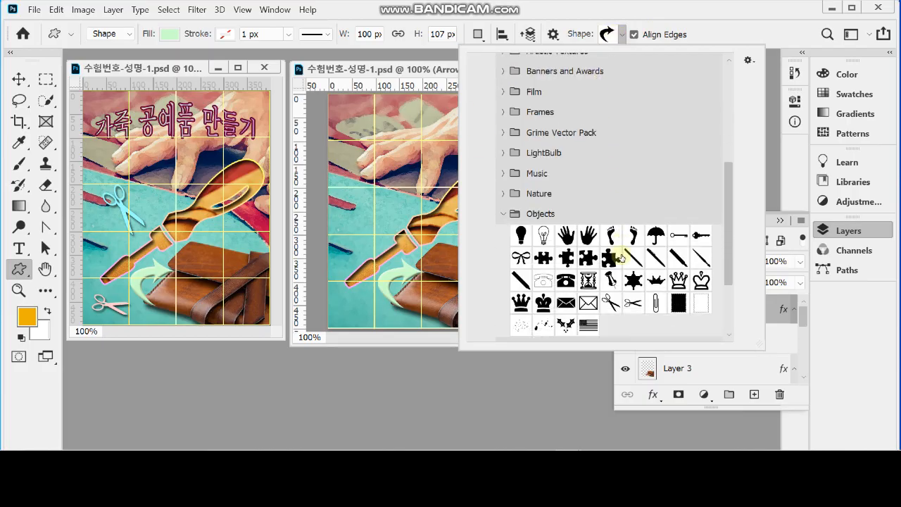
scroll(623, 258, down, 3)
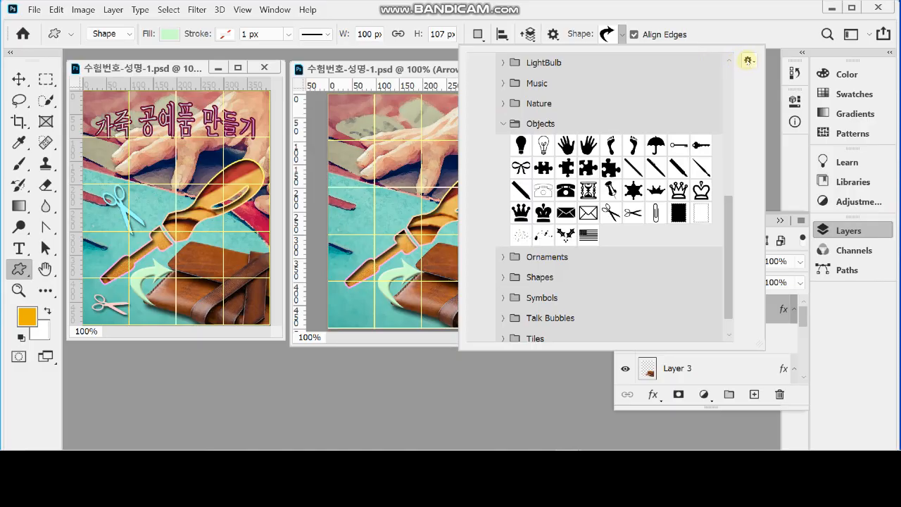
Examine the legacy Objects shapes as large thumbnails to find the scissors, and restore small thumbnails
click(748, 61)
click(800, 134)
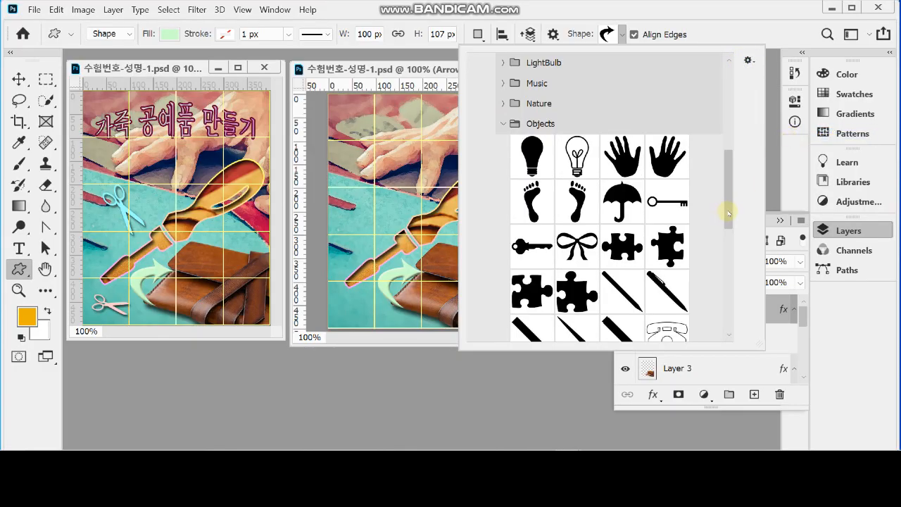
scroll(729, 213, down, 3)
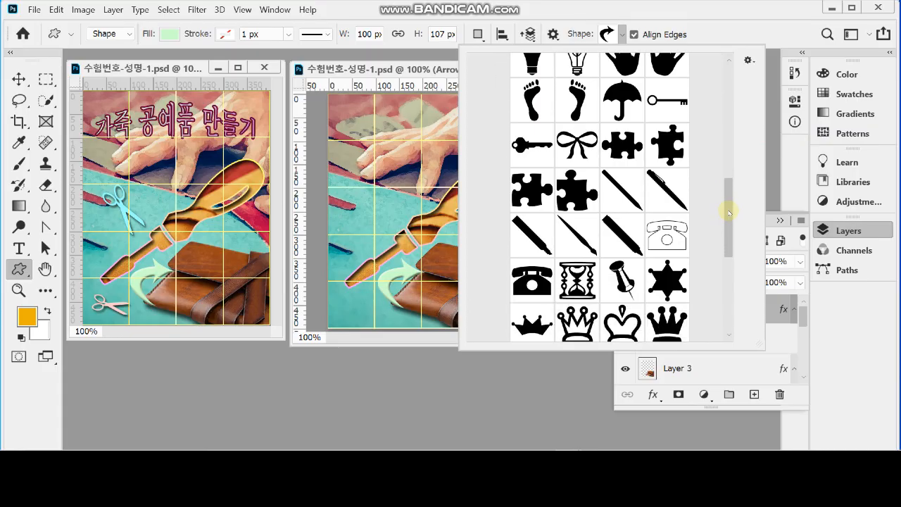
scroll(730, 213, down, 4)
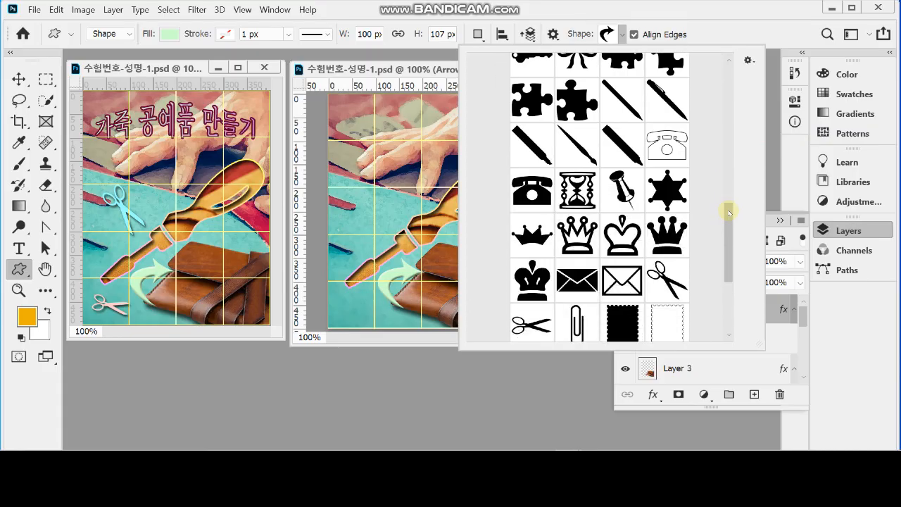
scroll(730, 213, down, 1)
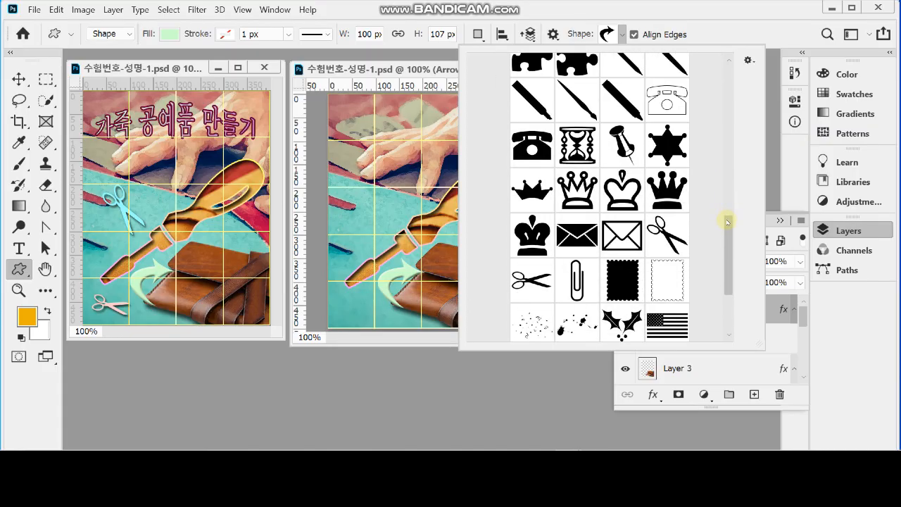
click(749, 60)
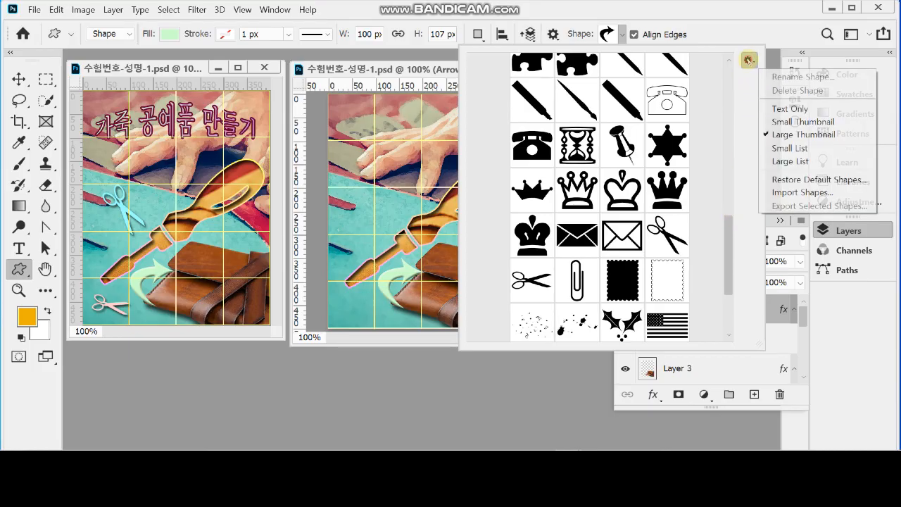
click(805, 121)
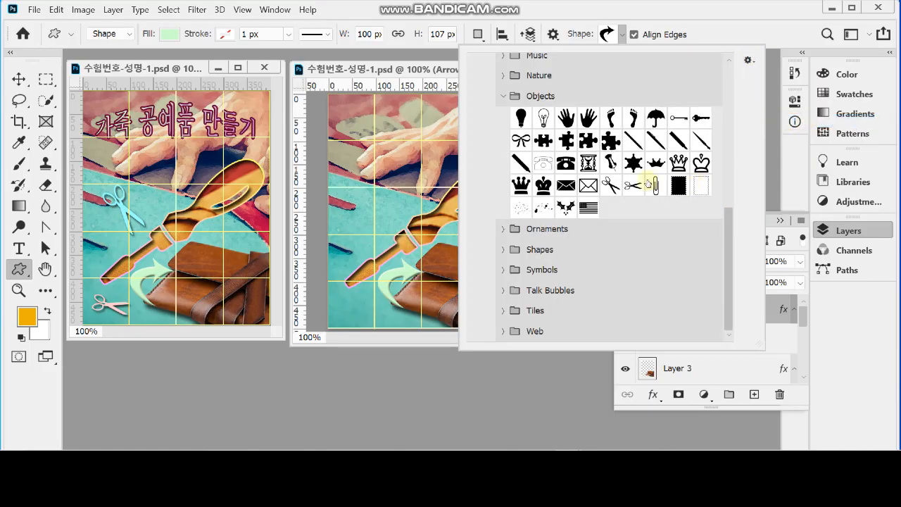
Choose the diagonal scissors shape and draw it about 104 × 99 px on the turquoise area above the knife blade
click(610, 185)
click(699, 23)
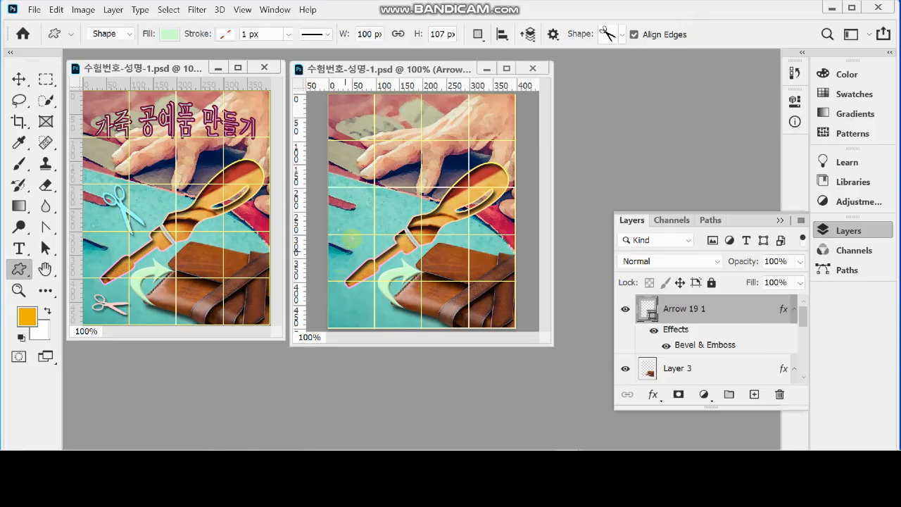
drag(347, 188, 401, 240)
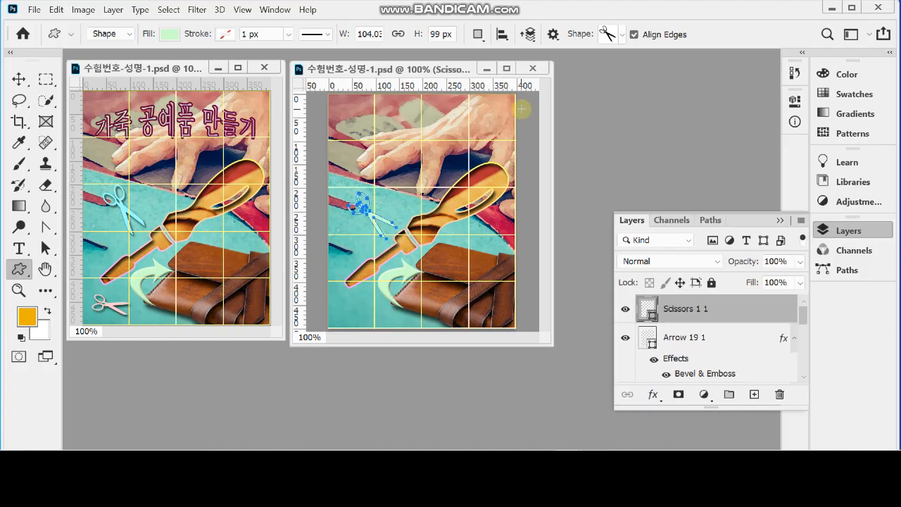
drag(372, 216, 369, 214)
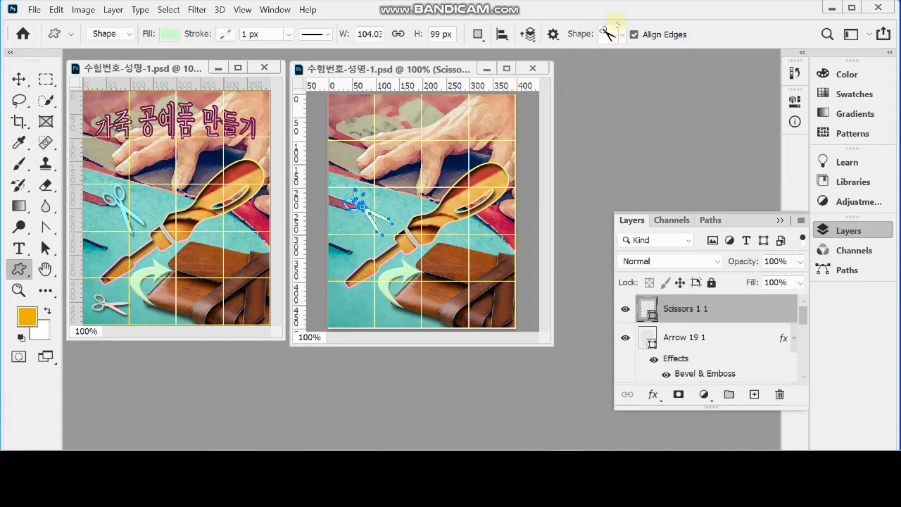
Fill the scissors shape with color #99ffff and rotate it slightly clockwise to match the reference
double_click(653, 308)
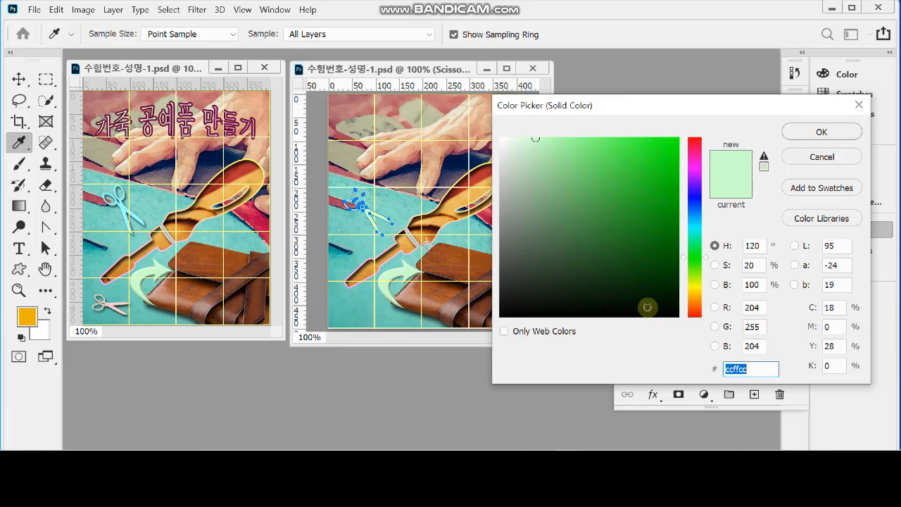
text(9ff)
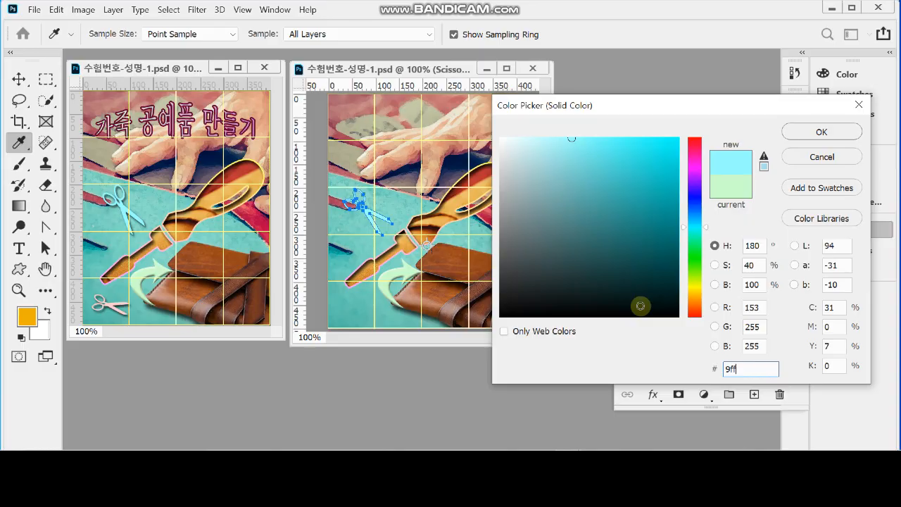
key(Return)
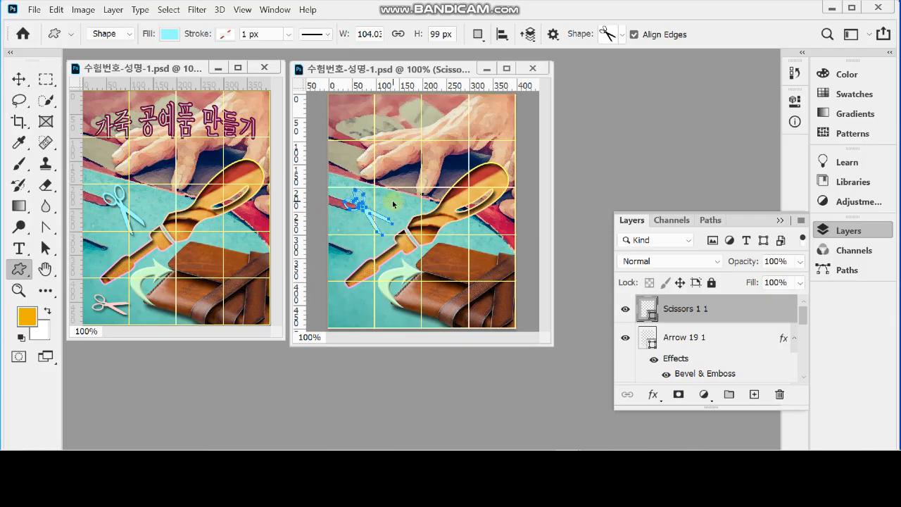
key(ctrl+t)
drag(408, 180, 413, 190)
key(Return)
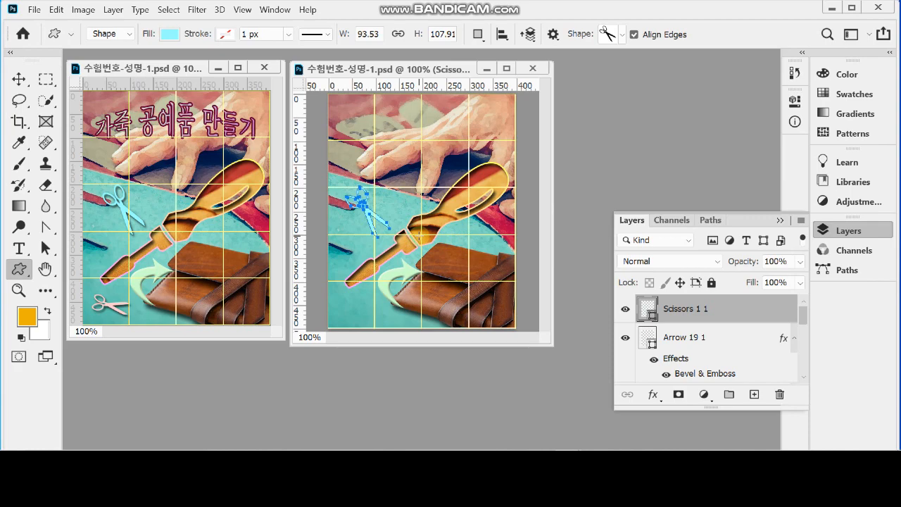
Add a Drop Shadow to the scissors shape with a distance of 5 px and a size of 5 px
click(653, 394)
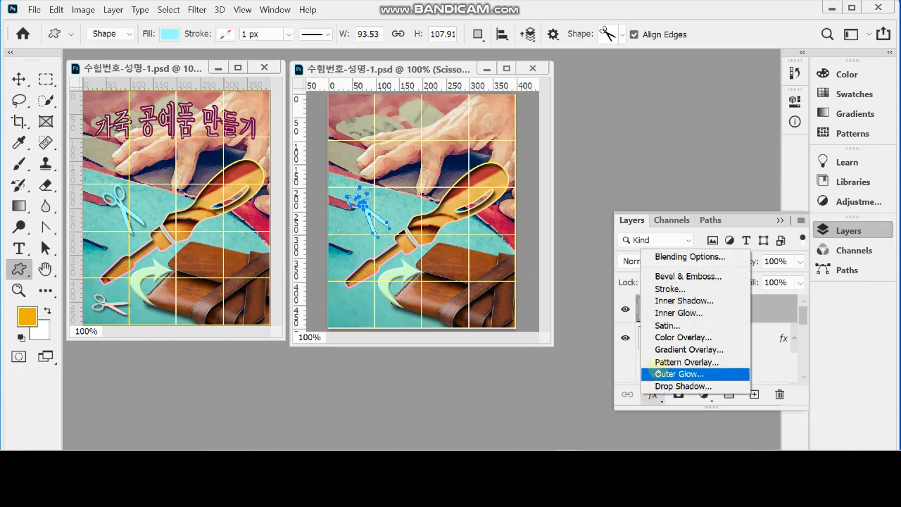
click(704, 385)
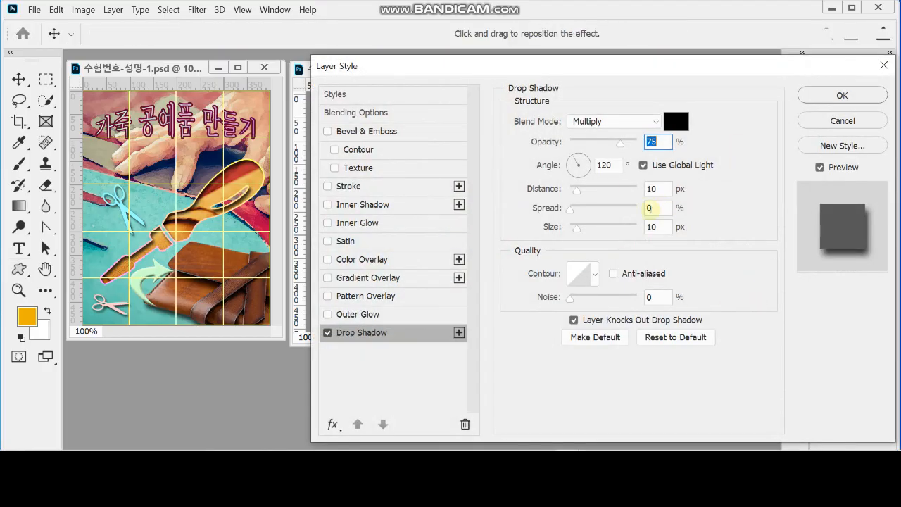
double_click(653, 189)
text(5)
key(Tab)
key(Tab)
text(5)
key(Return)
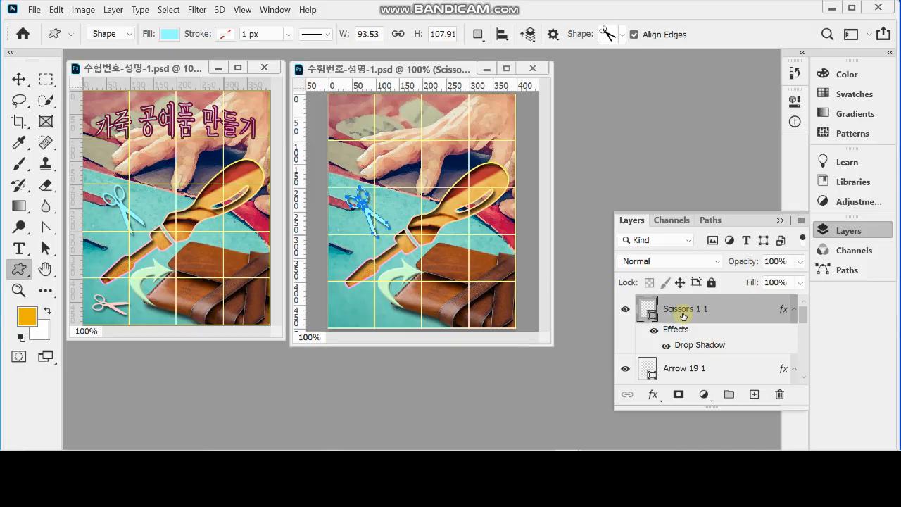
Duplicate the scissors layer, move the copy below the knife blade, and shrink and rotate it to about 87 × 42 px
key(ctrl+j)
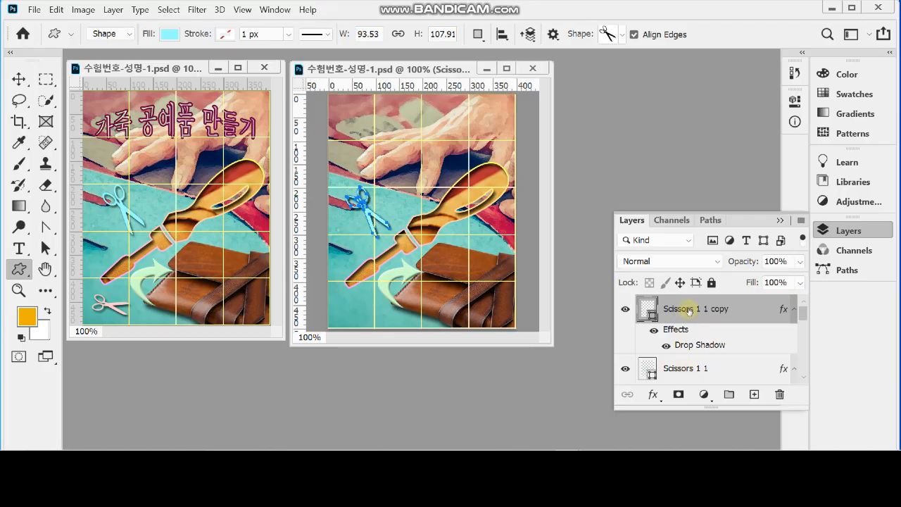
key(ctrl+t)
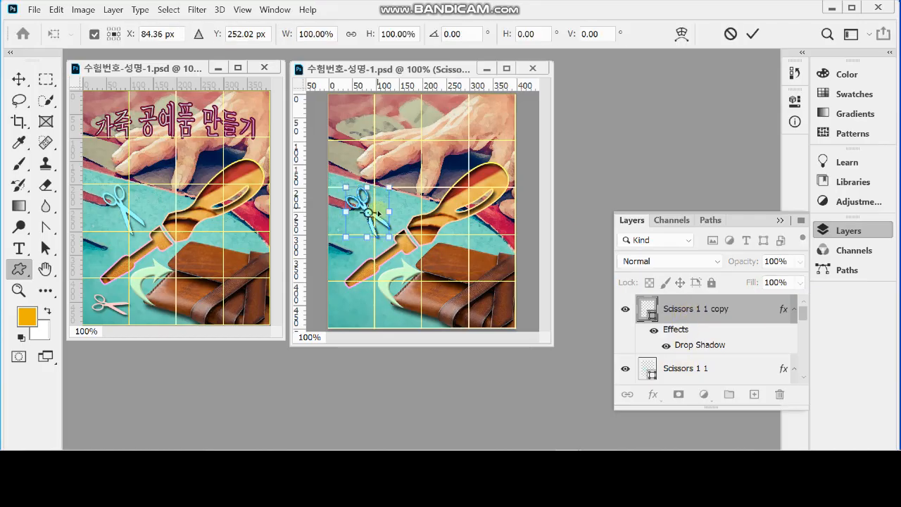
drag(367, 219, 374, 315)
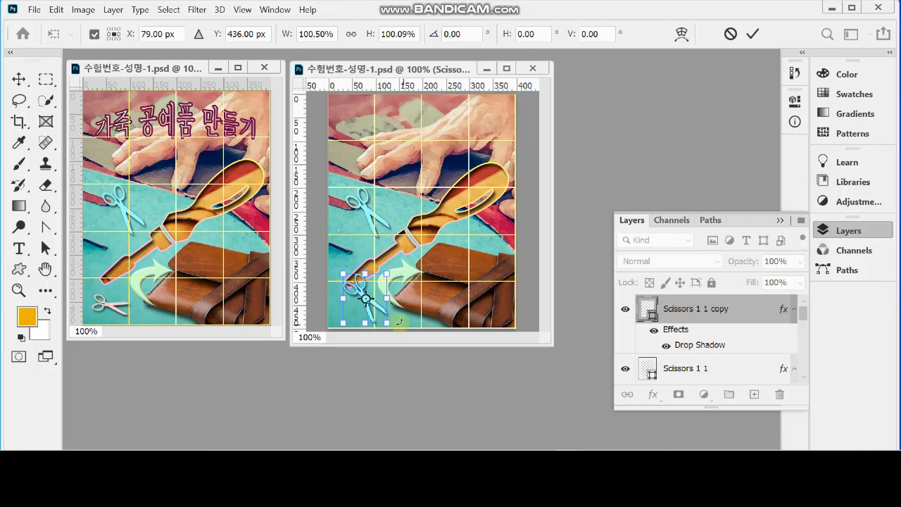
drag(386, 275, 378, 287)
drag(397, 318, 360, 310)
key(Return)
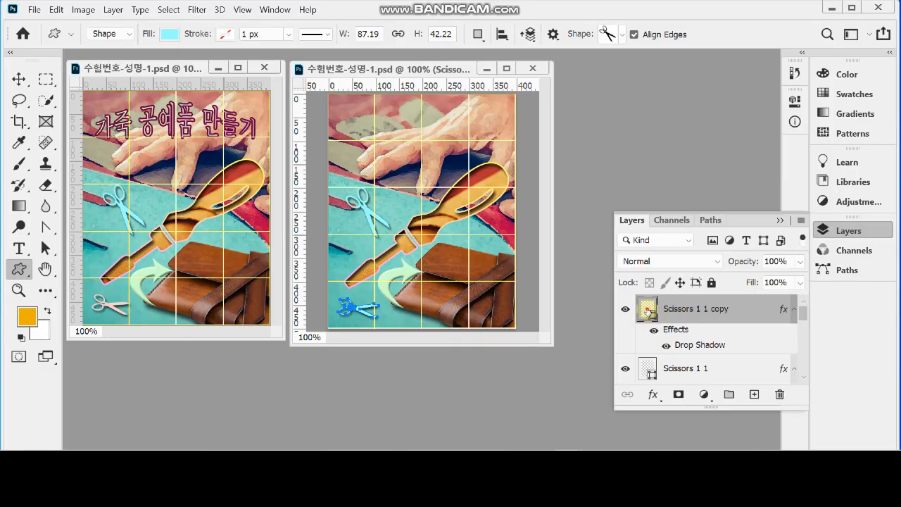
Change the fill color of the scissors copy to #ffcccc
double_click(647, 310)
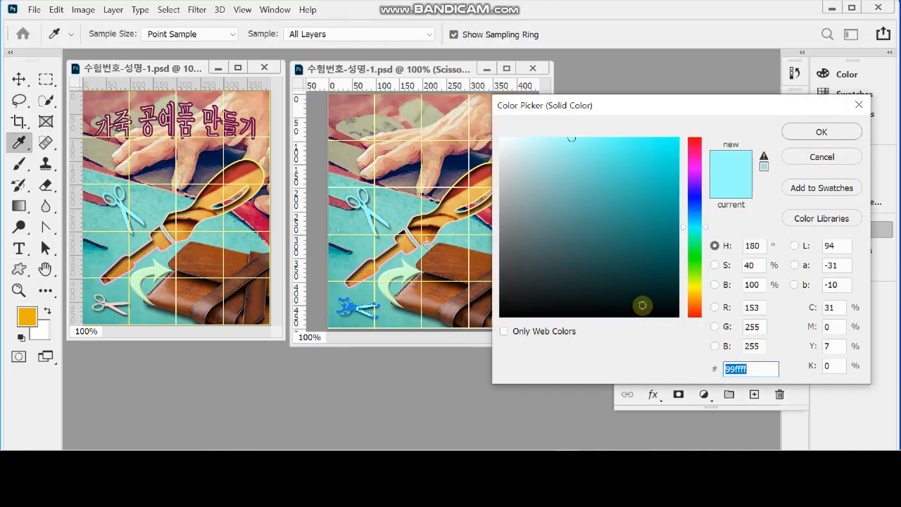
text(fcc)
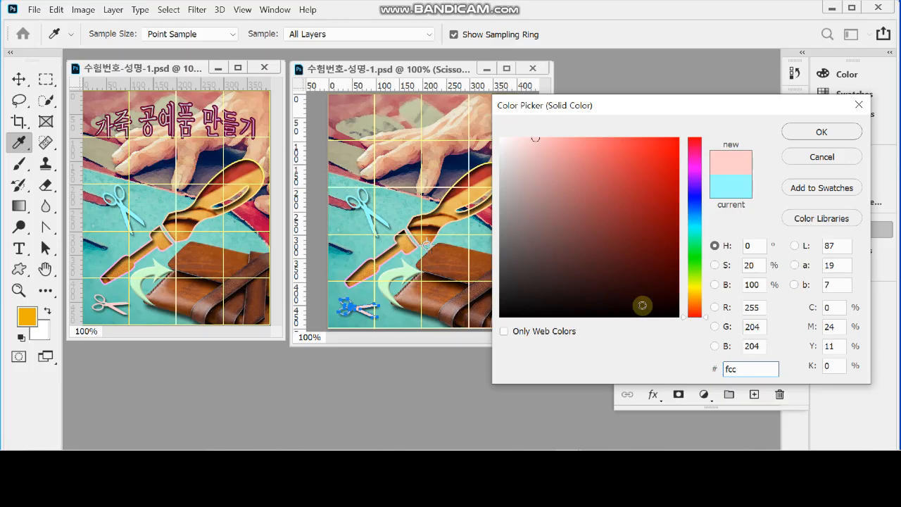
key(Return)
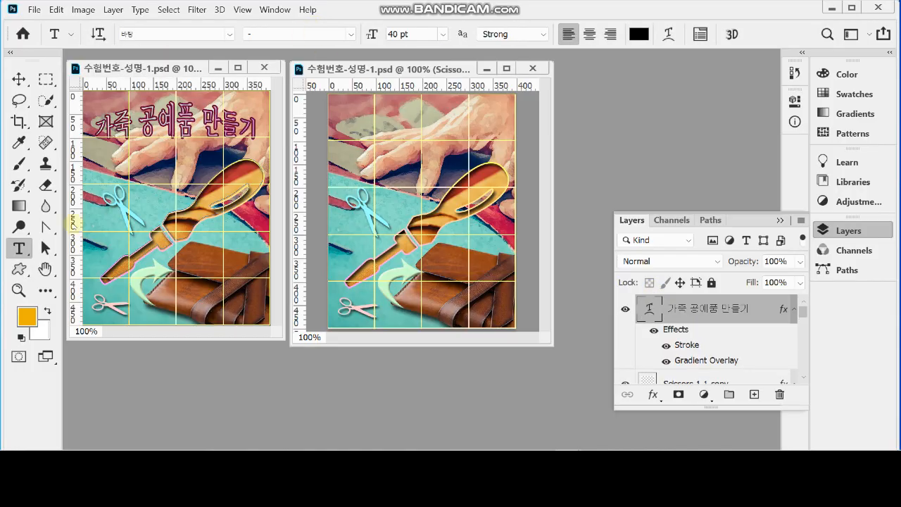
Add the horizontal title text 가죽 공예품 만들기 over the hands in the working document, using 바탕 at 40 pt with Strong anti-aliasing
click(21, 249)
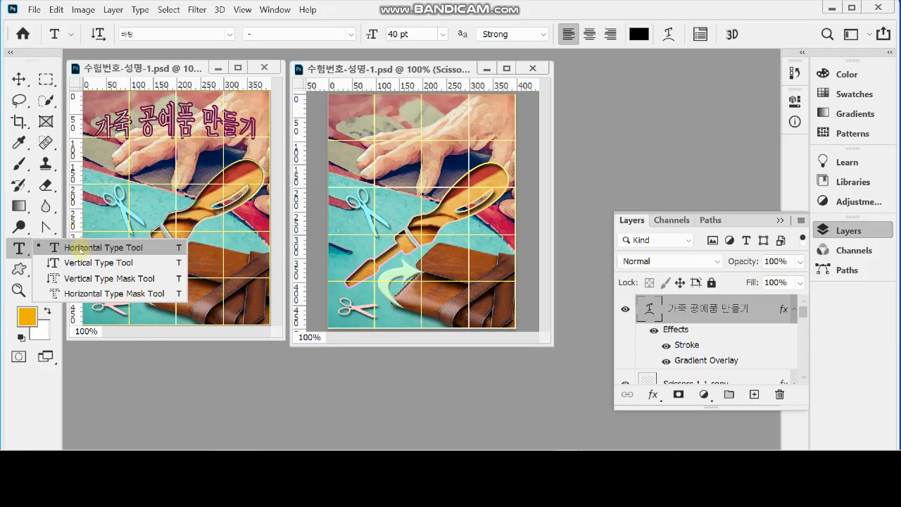
click(81, 248)
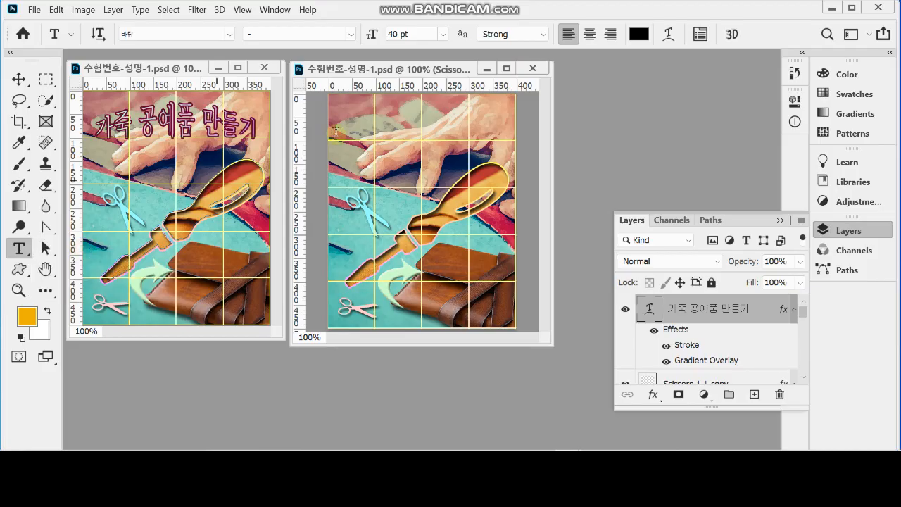
click(343, 67)
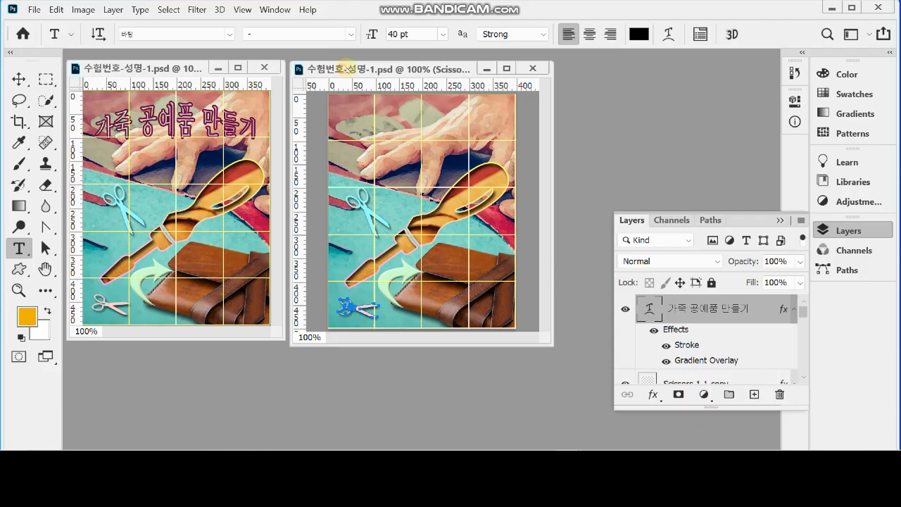
click(190, 33)
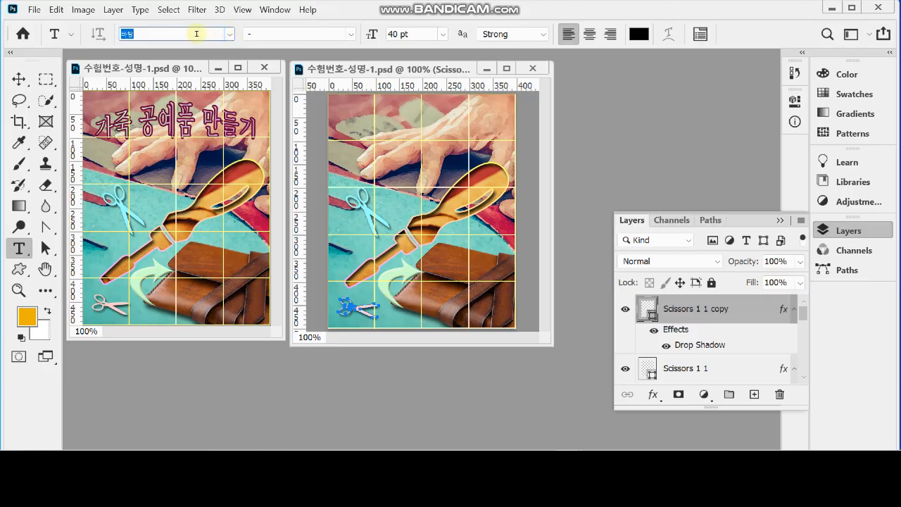
click(413, 33)
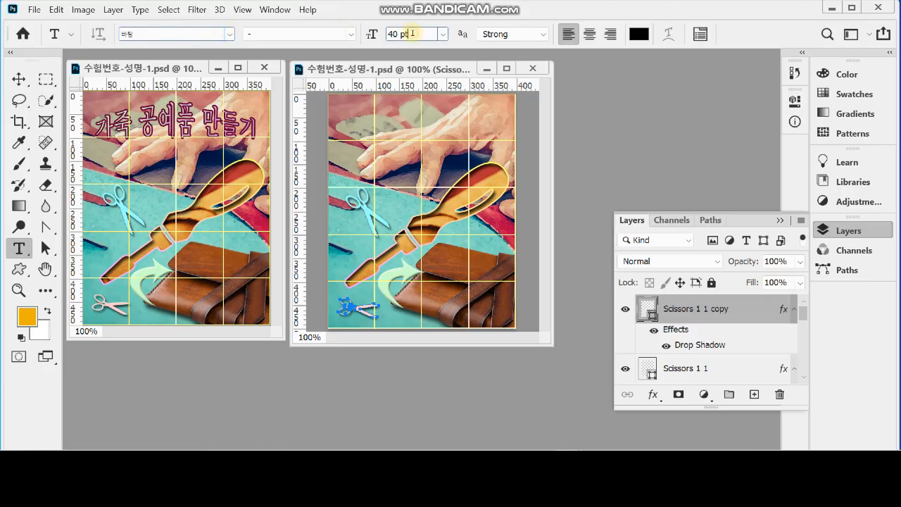
click(516, 37)
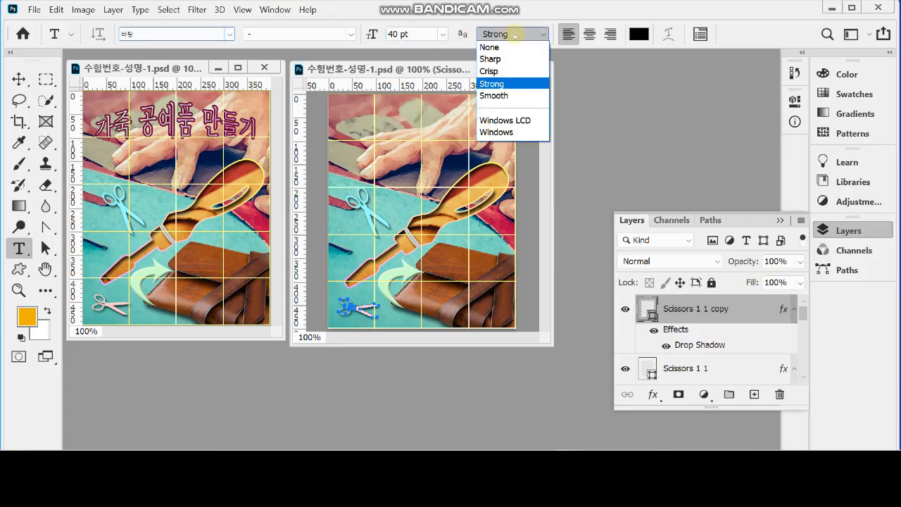
click(509, 84)
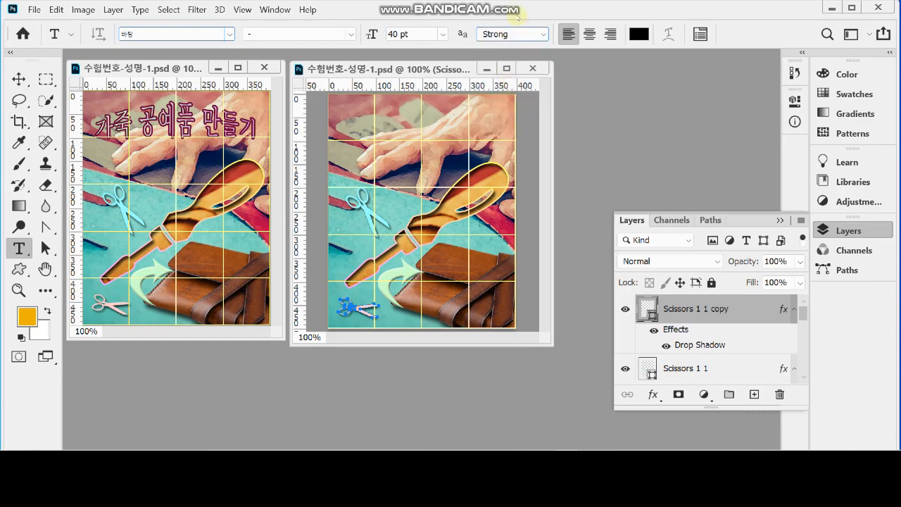
click(355, 131)
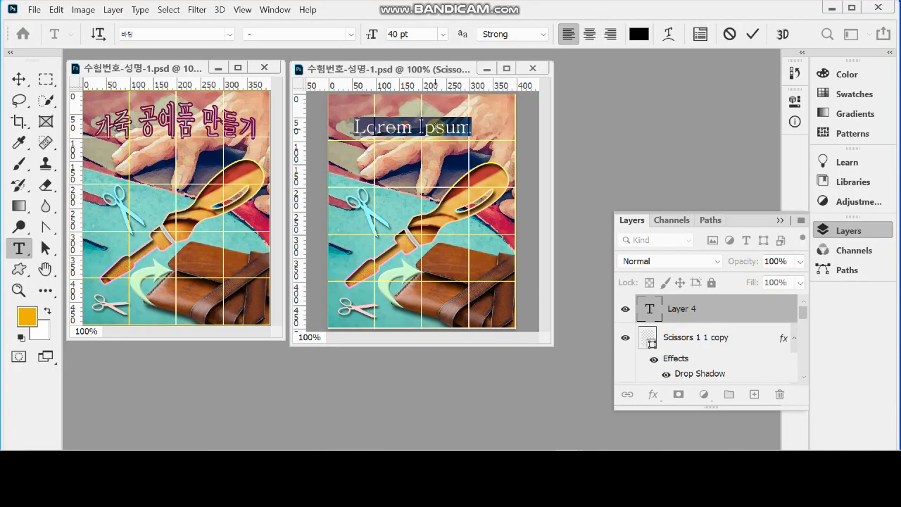
text(가죽 공예품 만들기)
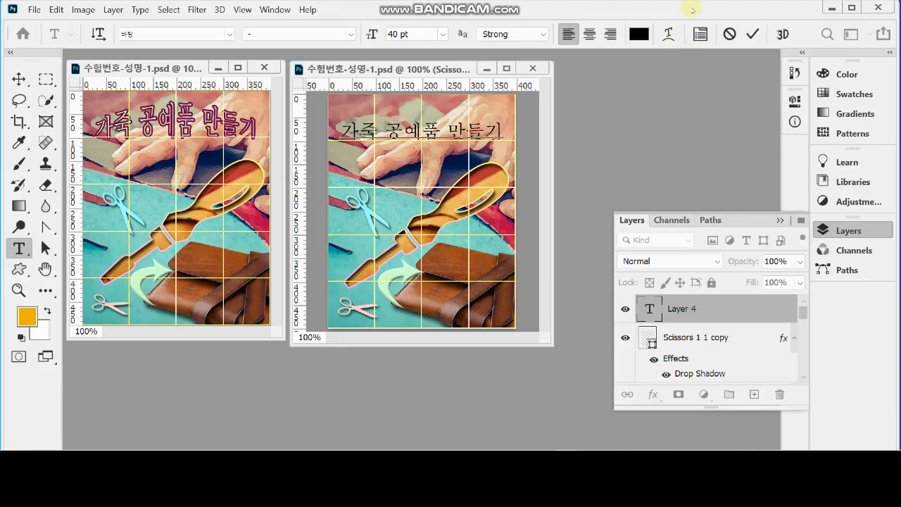
Warp the title text with the horizontal Arc Upper style at a +30% bend and commit the text
click(670, 37)
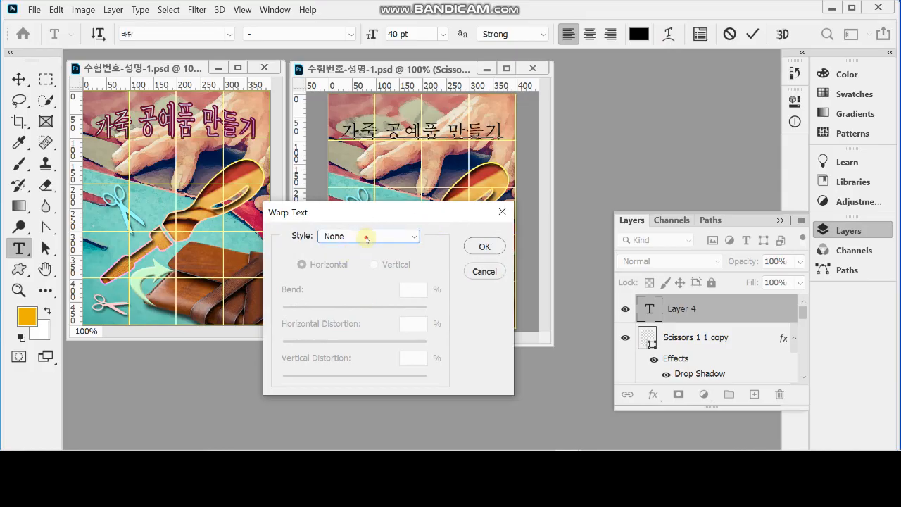
click(366, 237)
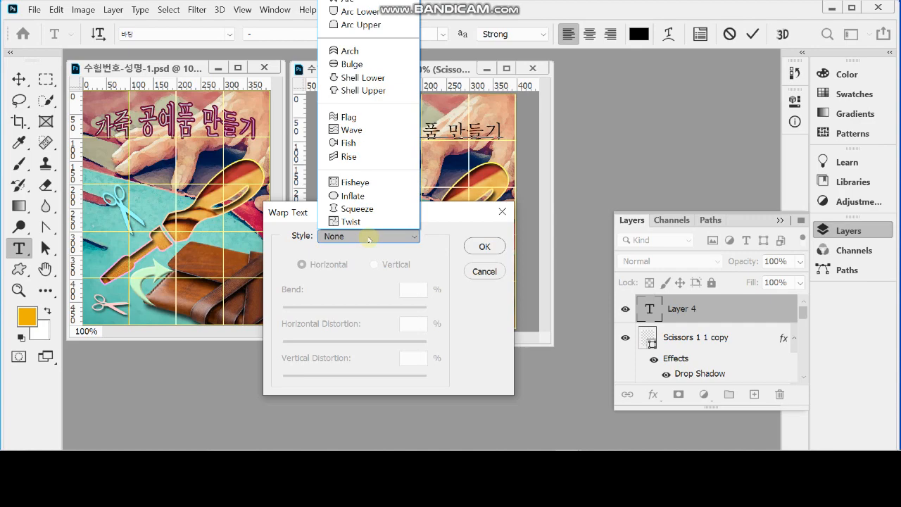
click(383, 27)
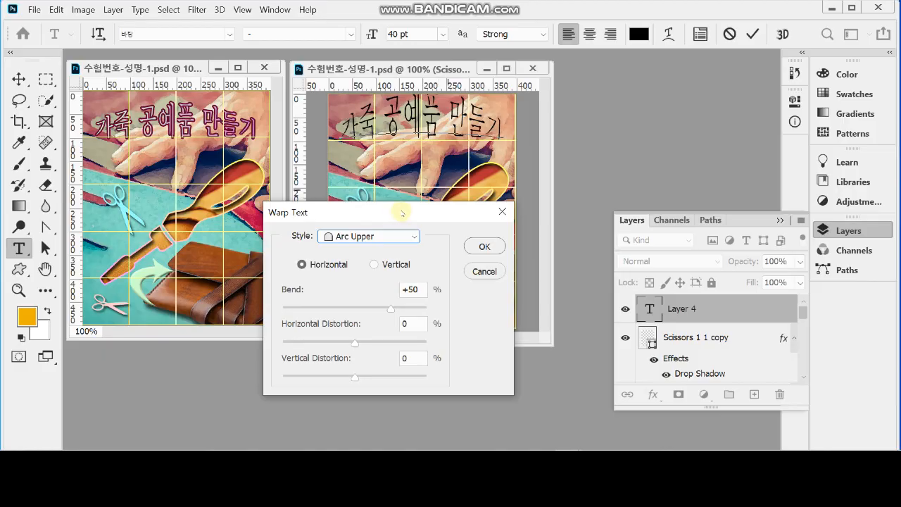
drag(398, 213, 405, 219)
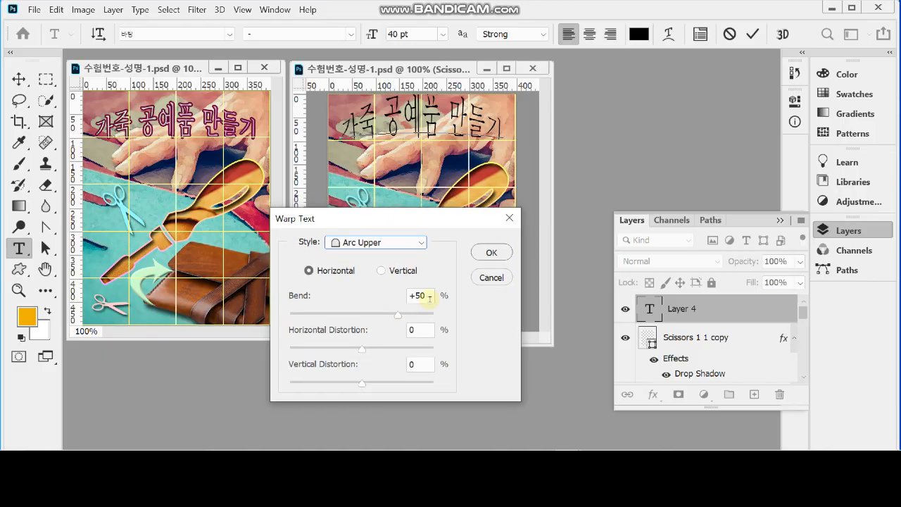
click(386, 272)
click(314, 270)
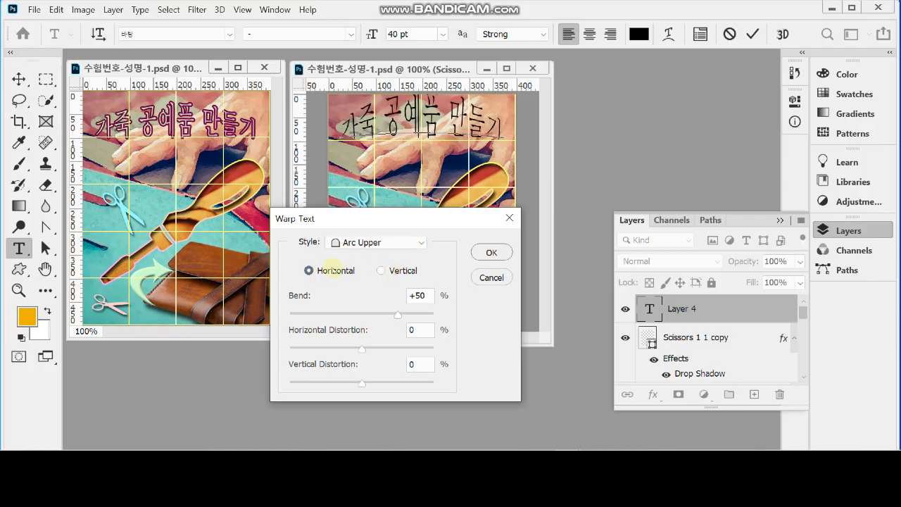
click(431, 297)
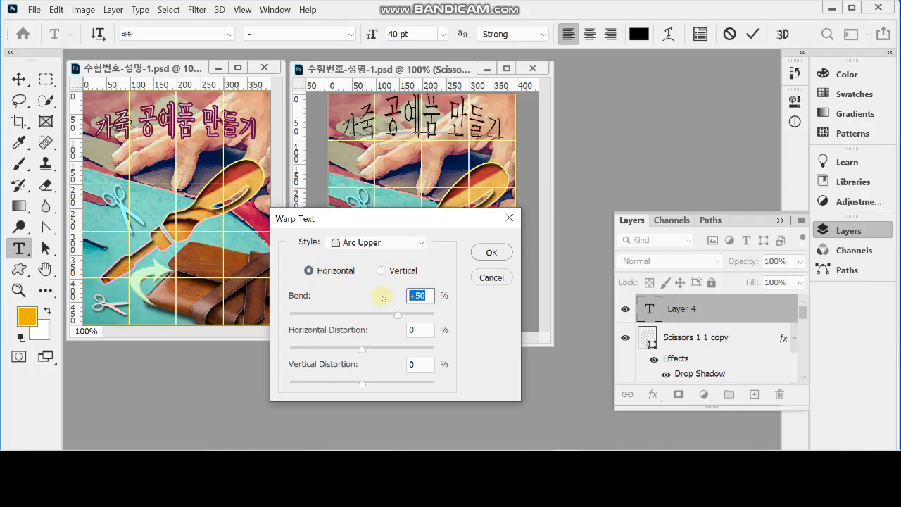
text(30)
key(Tab)
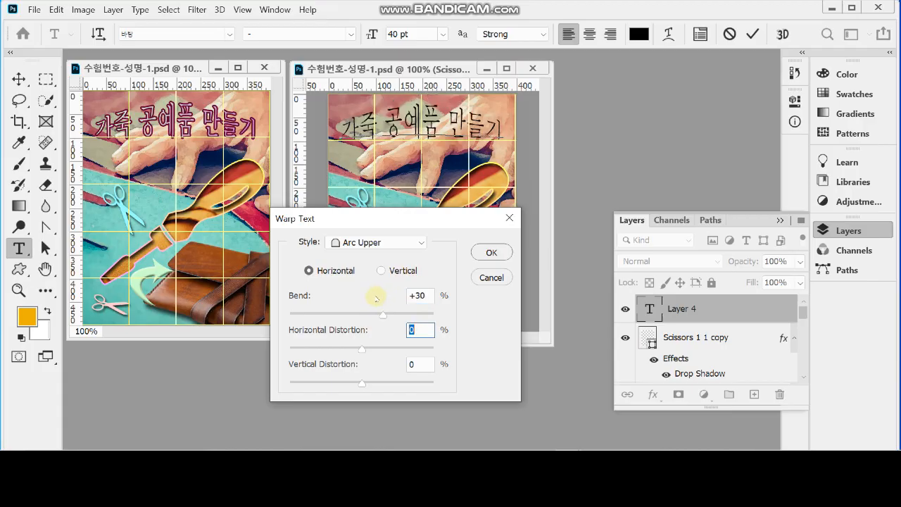
click(491, 252)
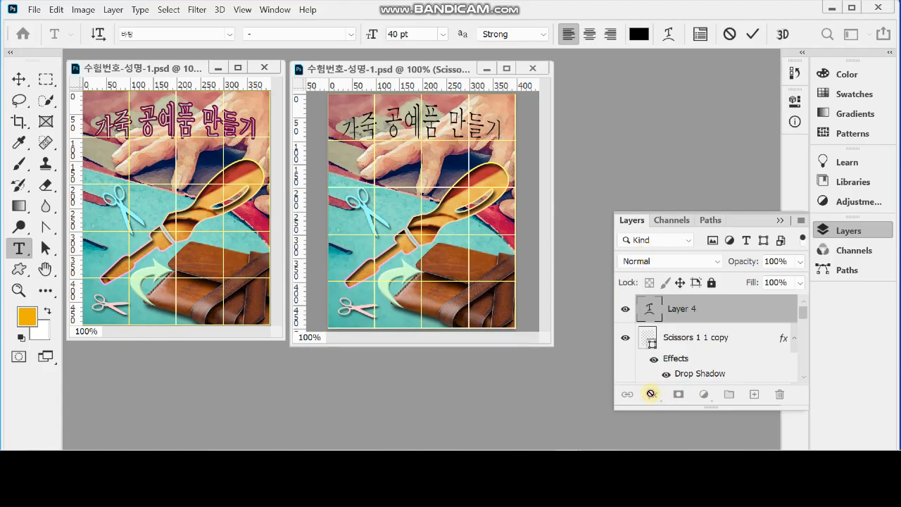
click(650, 395)
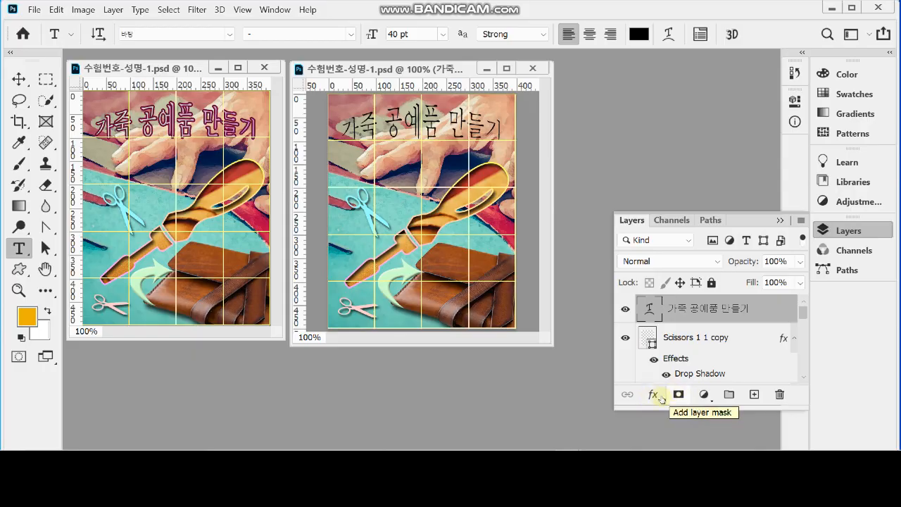
Add a 3 px outside Stroke effect to the title text layer, filled with the solid color #660033
click(651, 395)
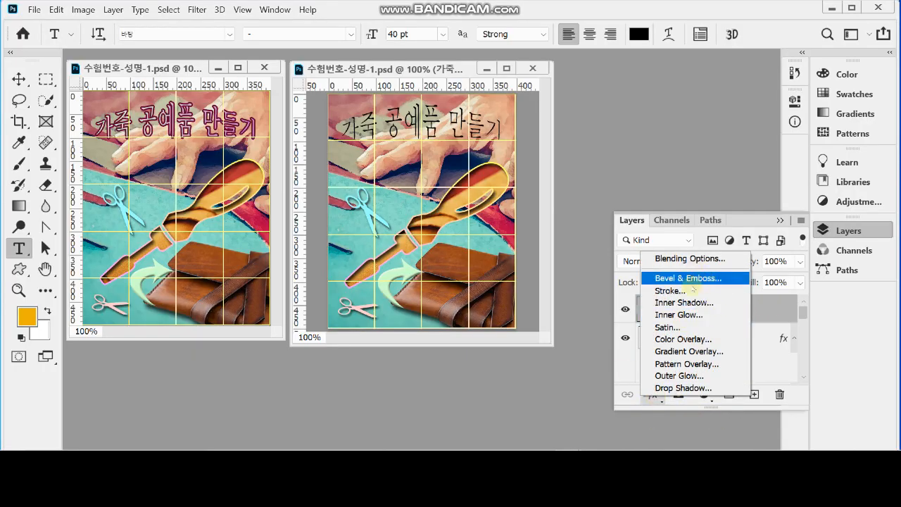
click(691, 291)
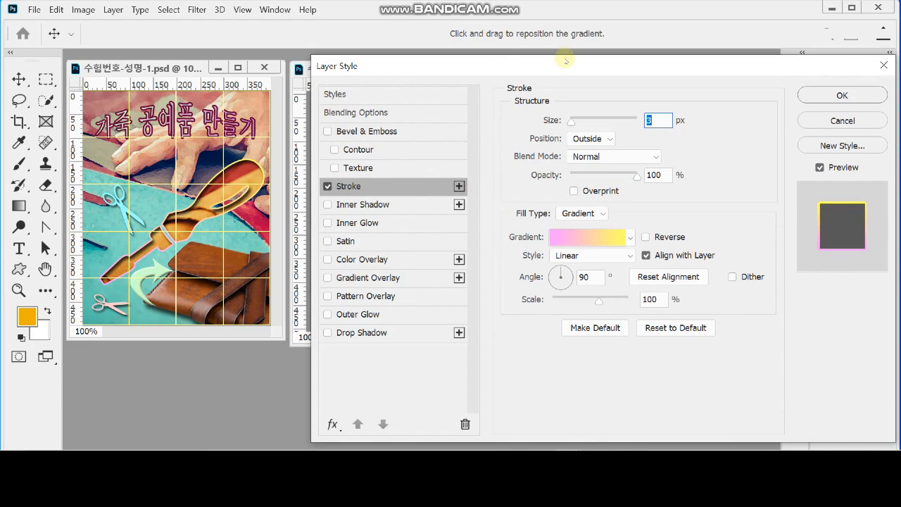
drag(565, 61, 636, 88)
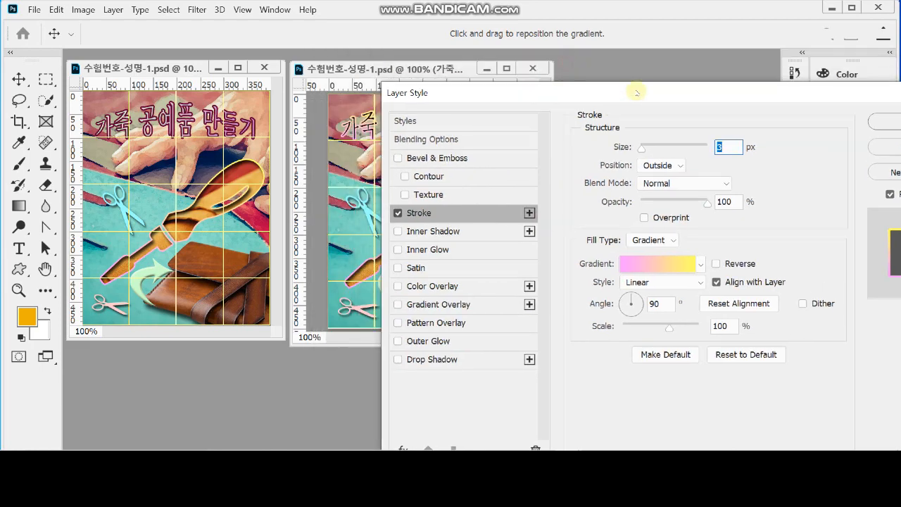
click(653, 241)
click(649, 252)
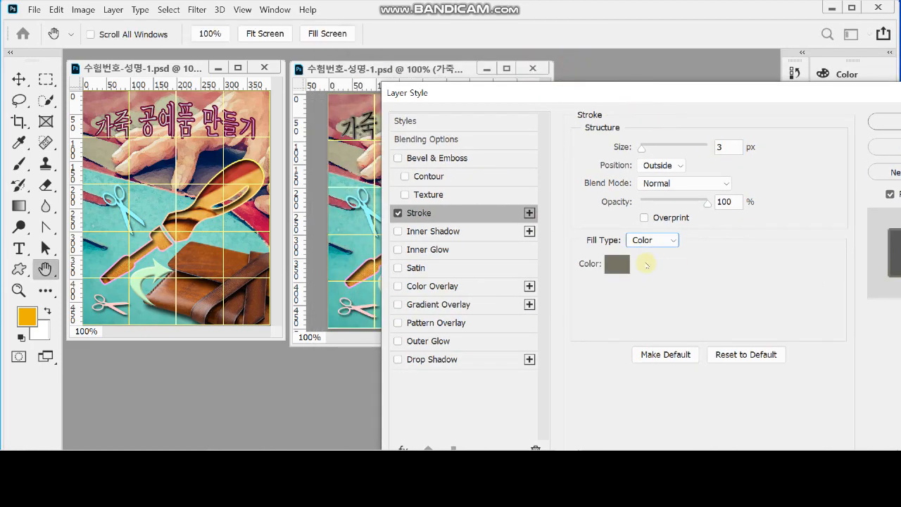
click(616, 264)
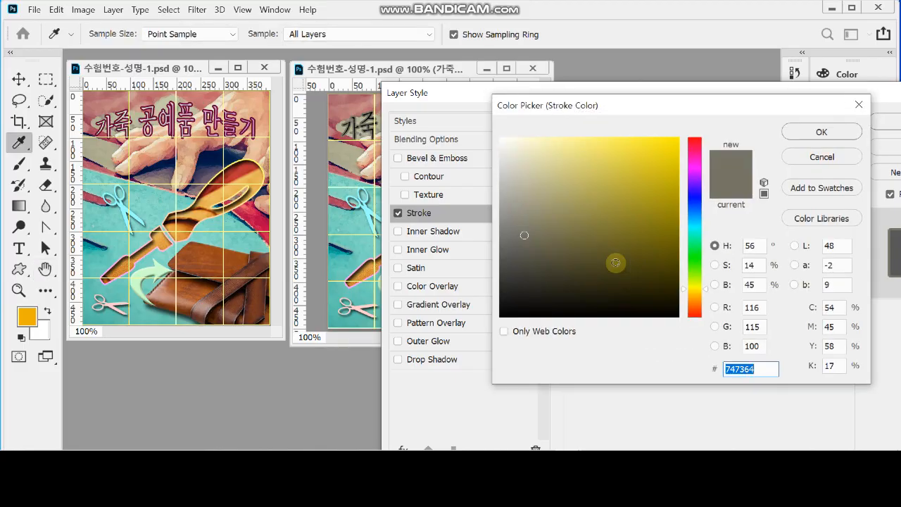
text(60)
key(BackSpace)
key(BackSpace)
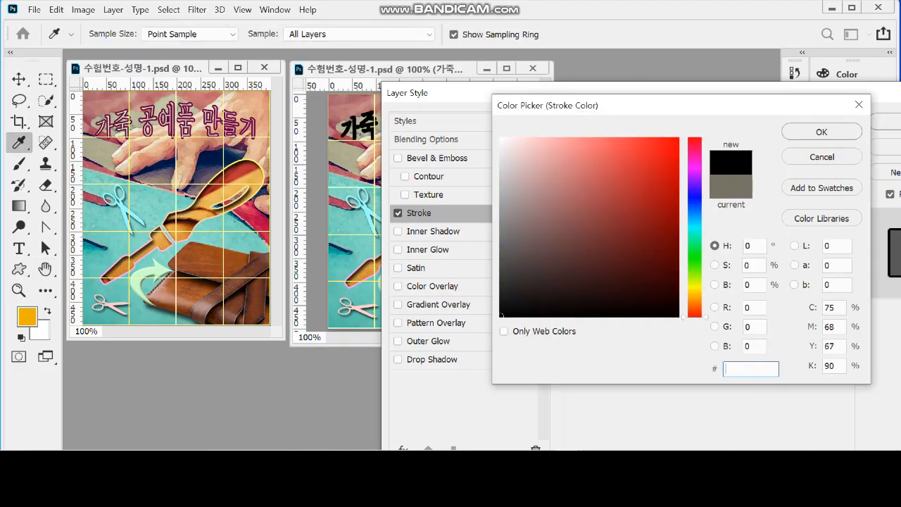
text(600633)
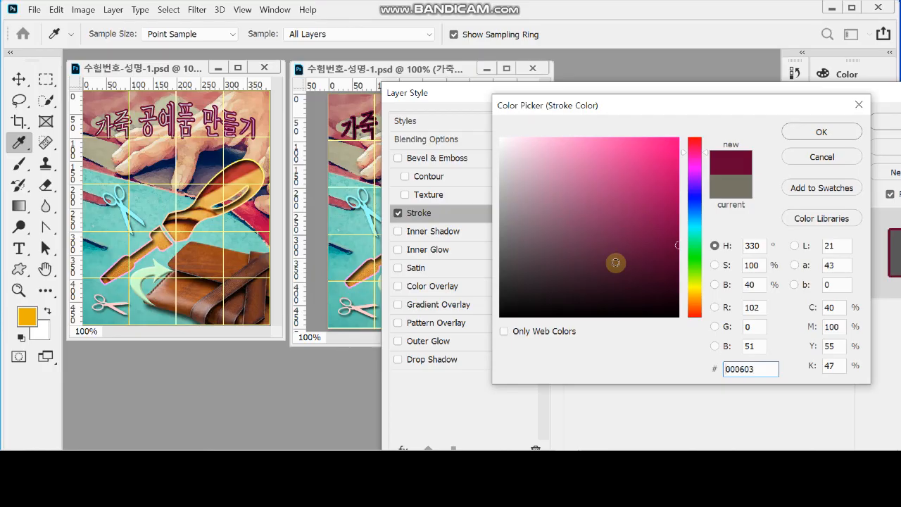
key(Return)
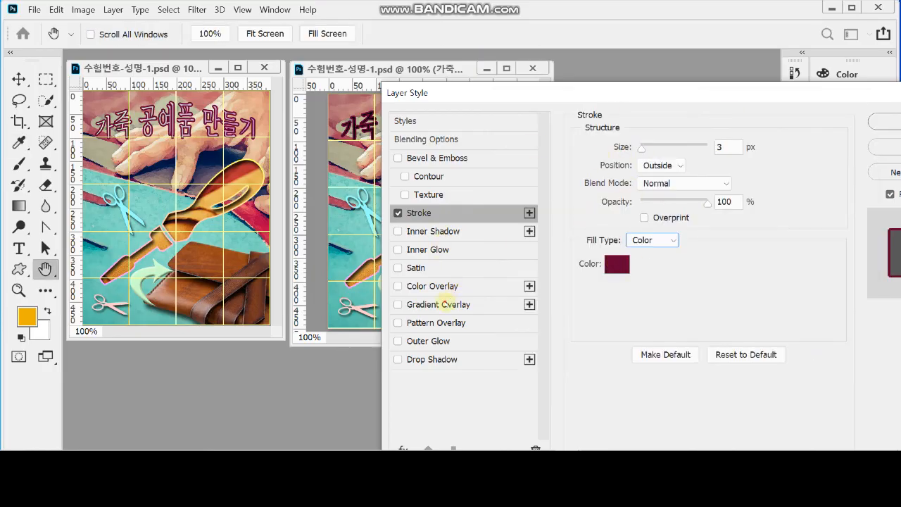
Add a Gradient Overlay to the title text, remove the gradient's middle color stop, and set its starting stop to #ccffcc
click(438, 304)
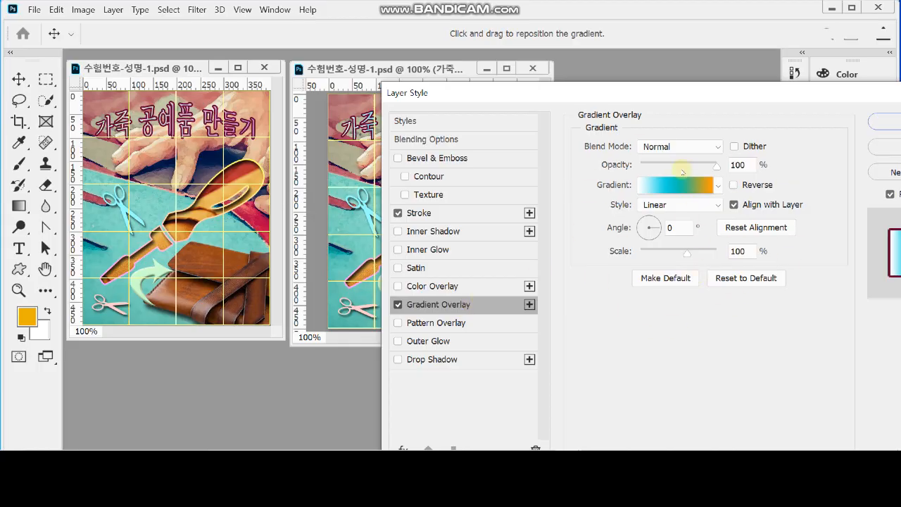
click(675, 186)
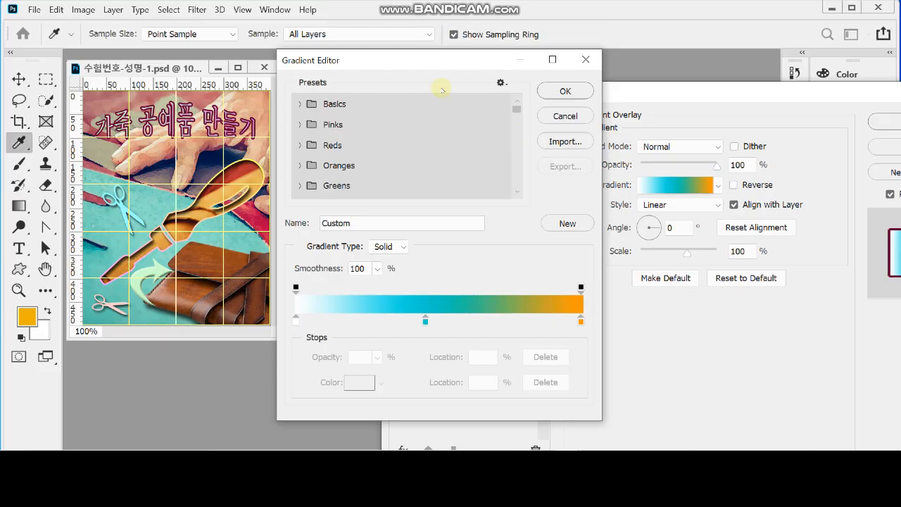
drag(407, 63, 447, 67)
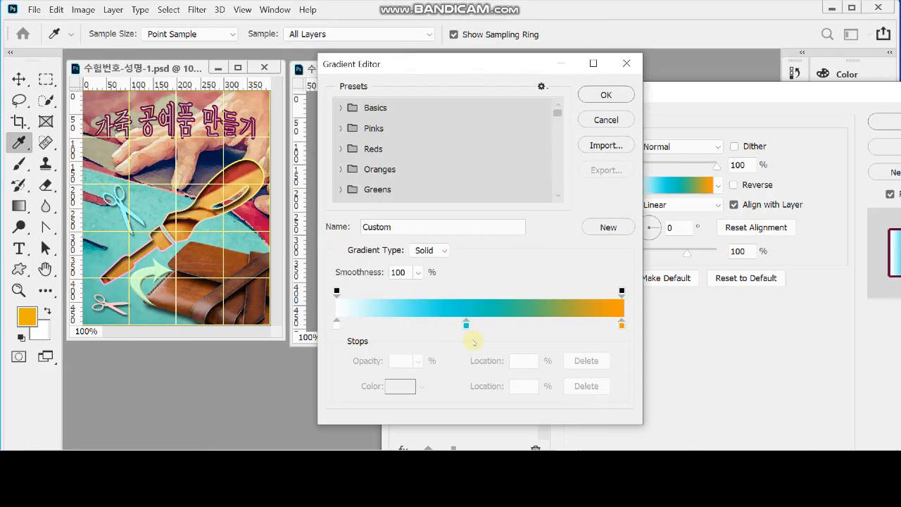
drag(466, 325, 468, 352)
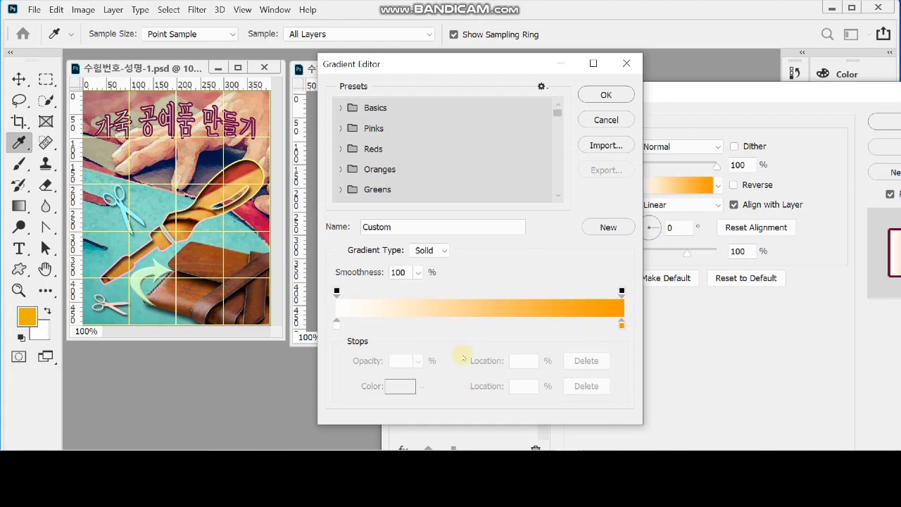
click(336, 326)
double_click(337, 326)
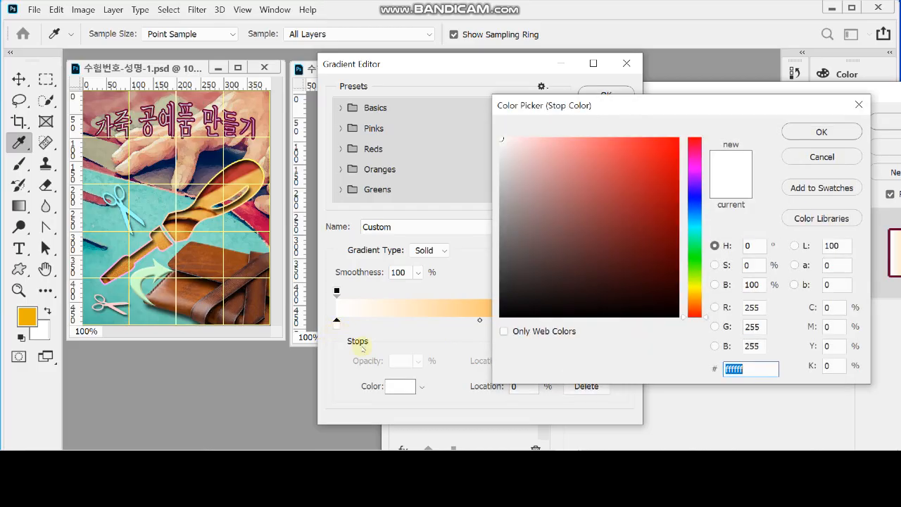
text(ccffcc)
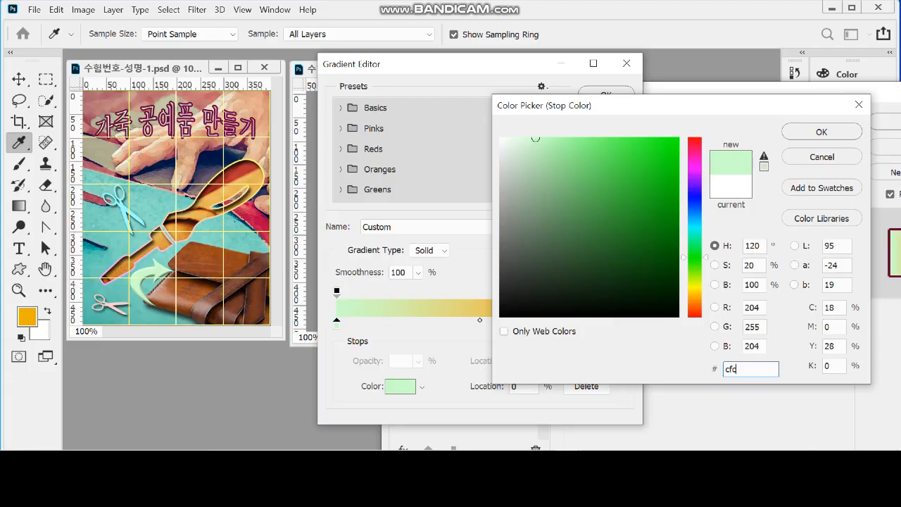
key(Return)
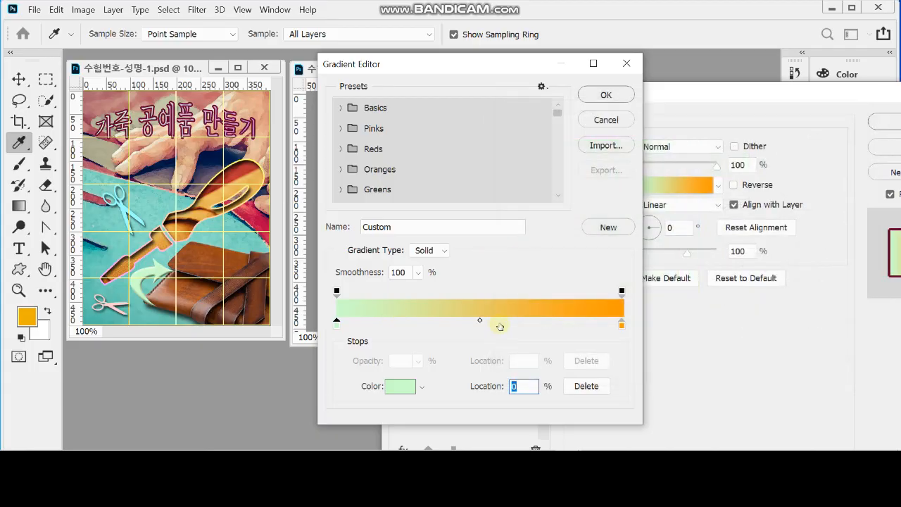
Set the gradient's end stop to #cc66cc and apply the linear 0° overlay to the title text
double_click(621, 326)
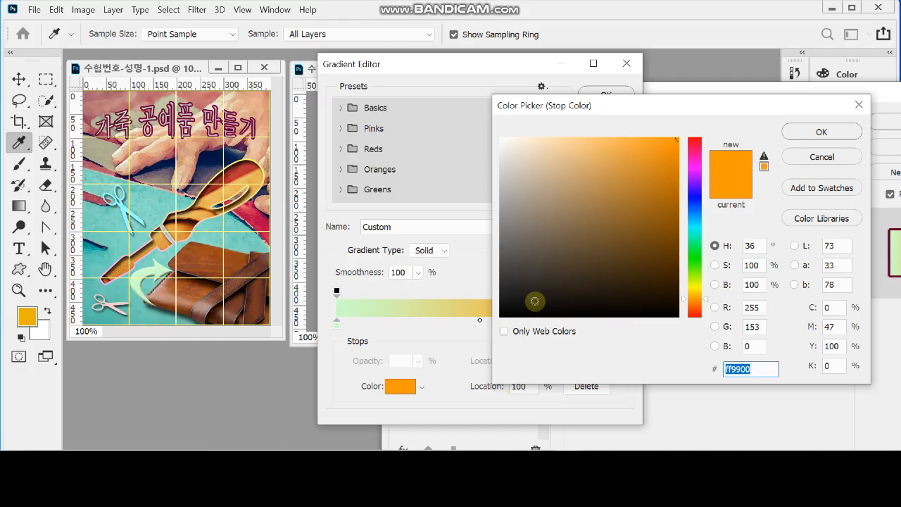
text(c6c)
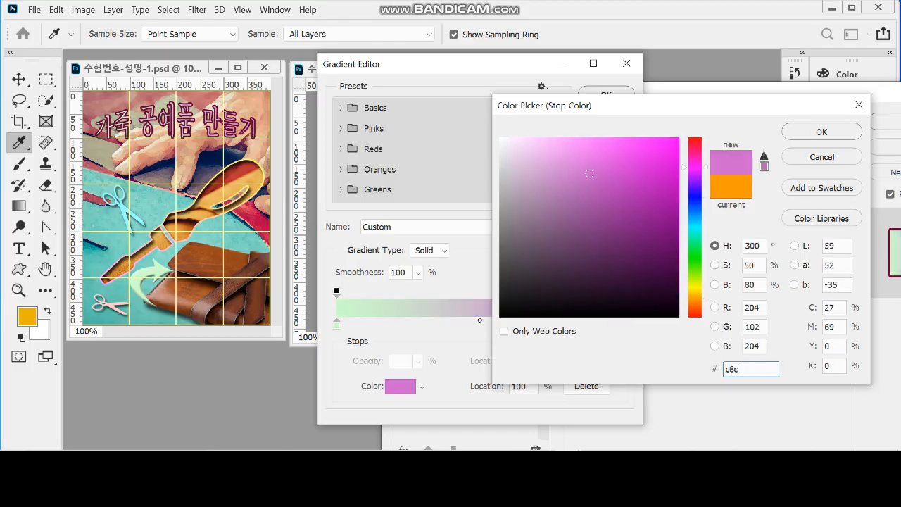
click(820, 134)
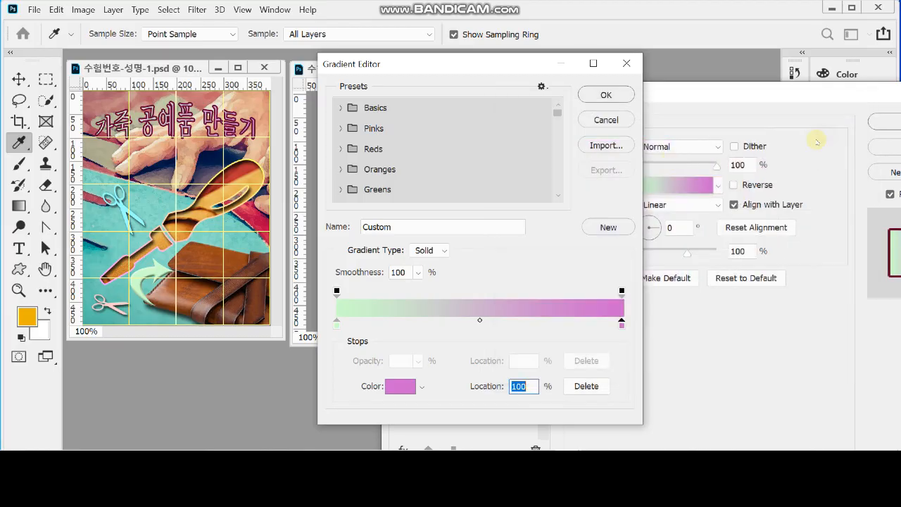
click(606, 94)
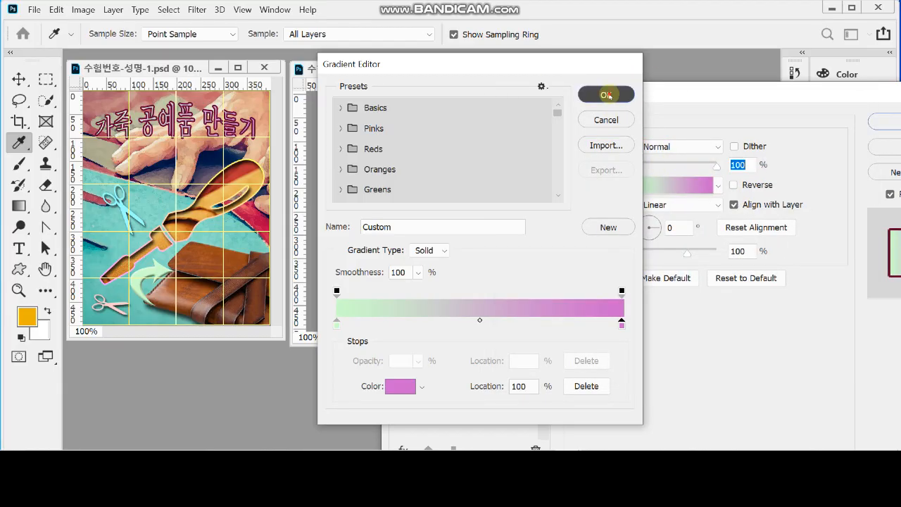
drag(488, 94, 469, 165)
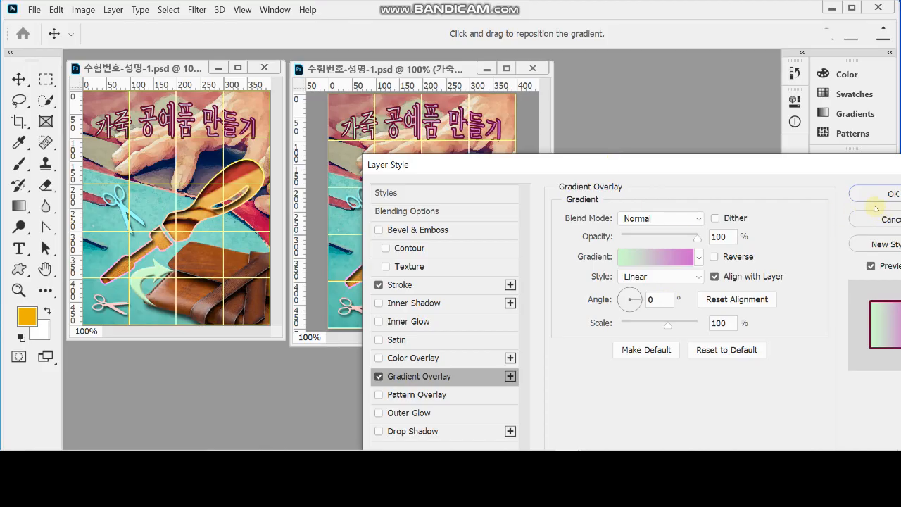
click(889, 195)
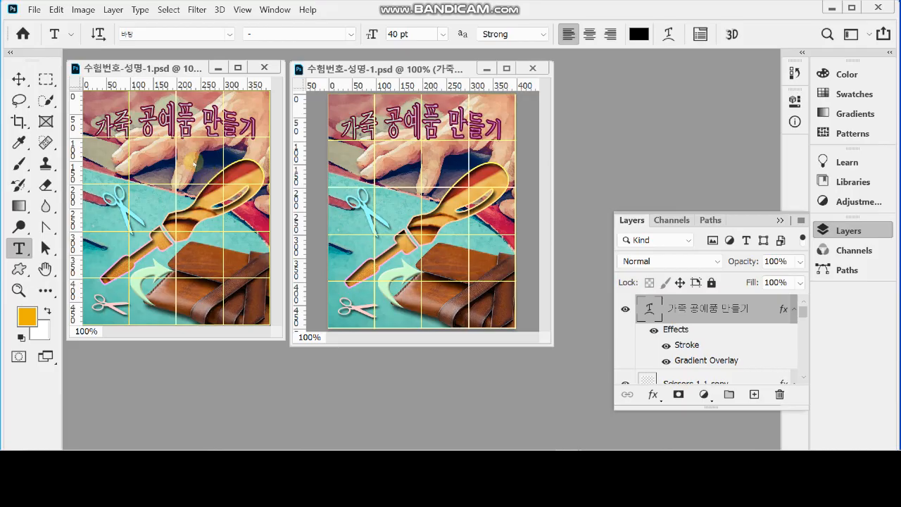
Start saving the document under a new location and choose the GTQ folder inside 문서 as the destination
click(34, 10)
click(118, 174)
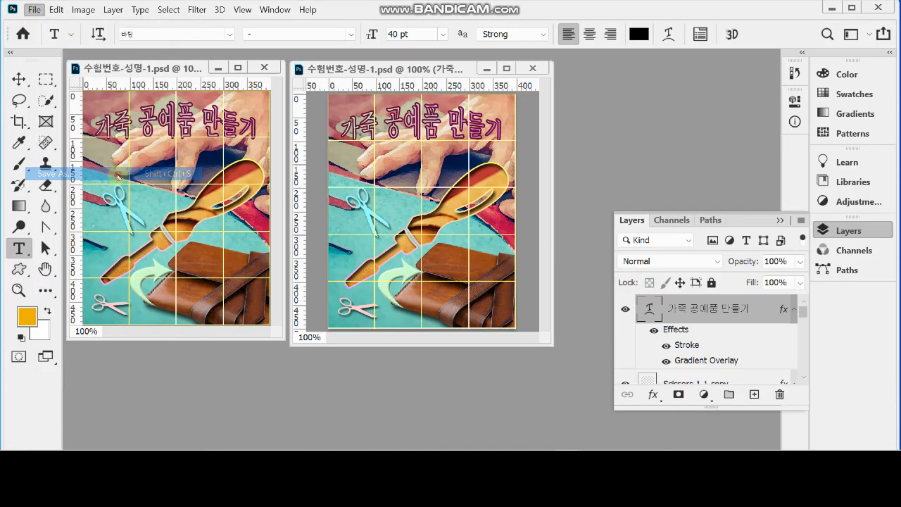
click(262, 171)
click(262, 170)
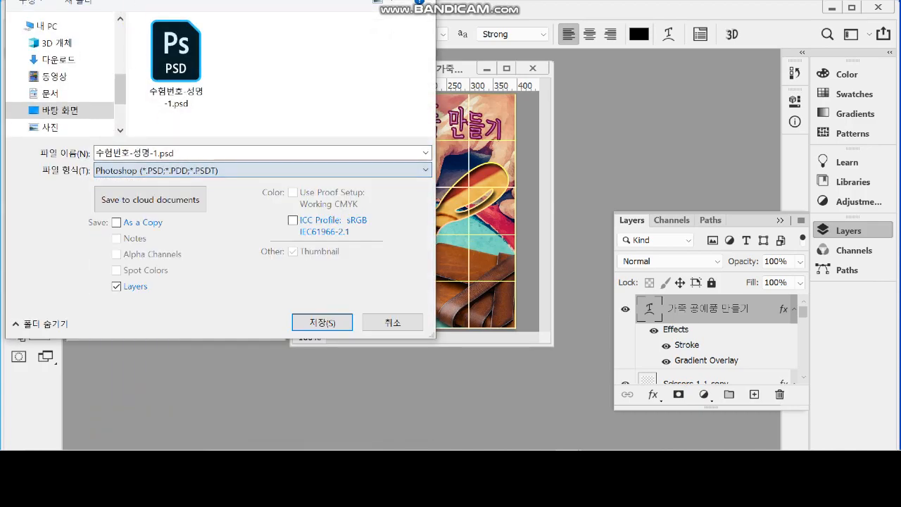
drag(88, 0, 257, 38)
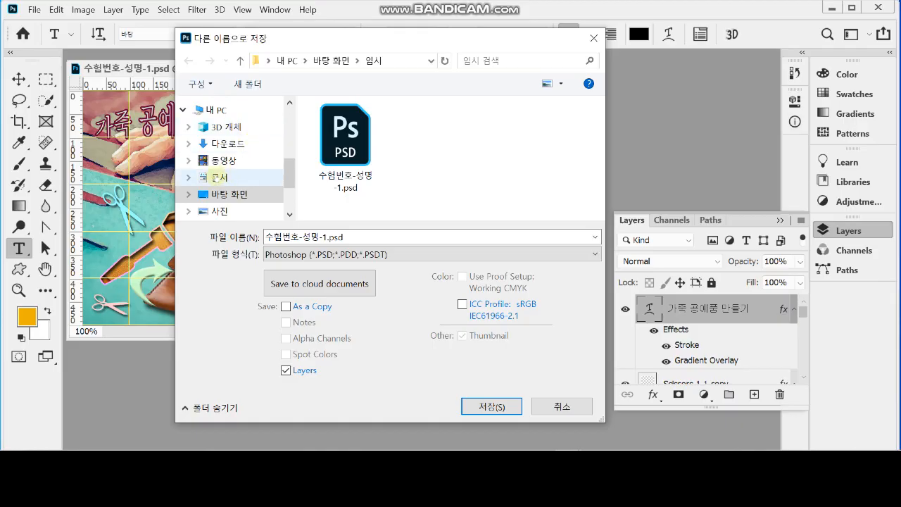
click(217, 177)
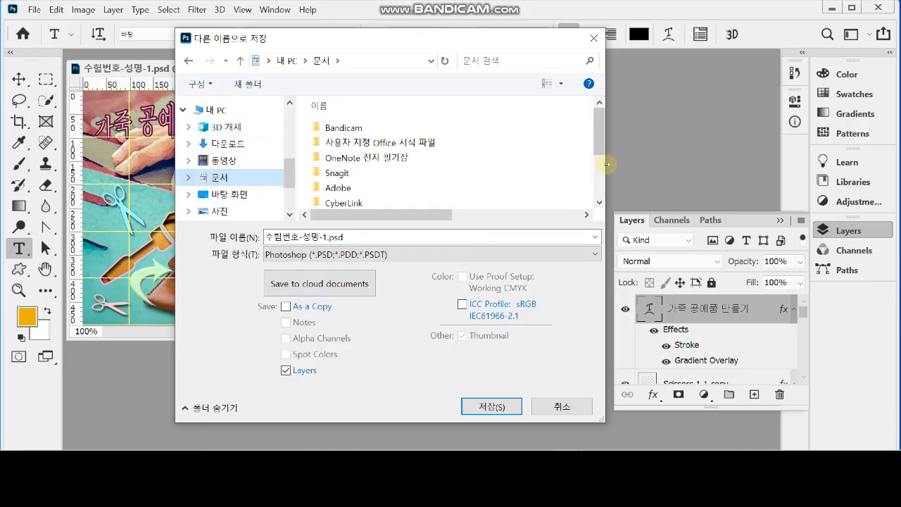
drag(599, 137, 608, 177)
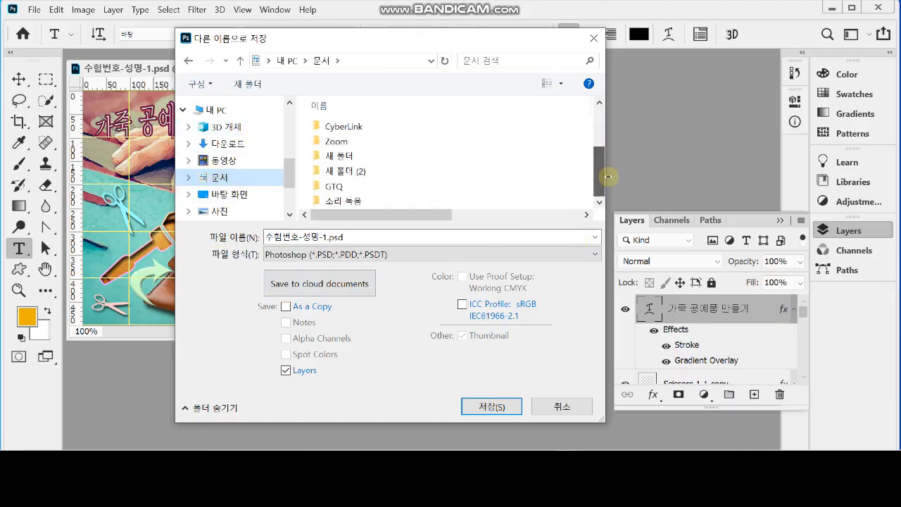
double_click(319, 186)
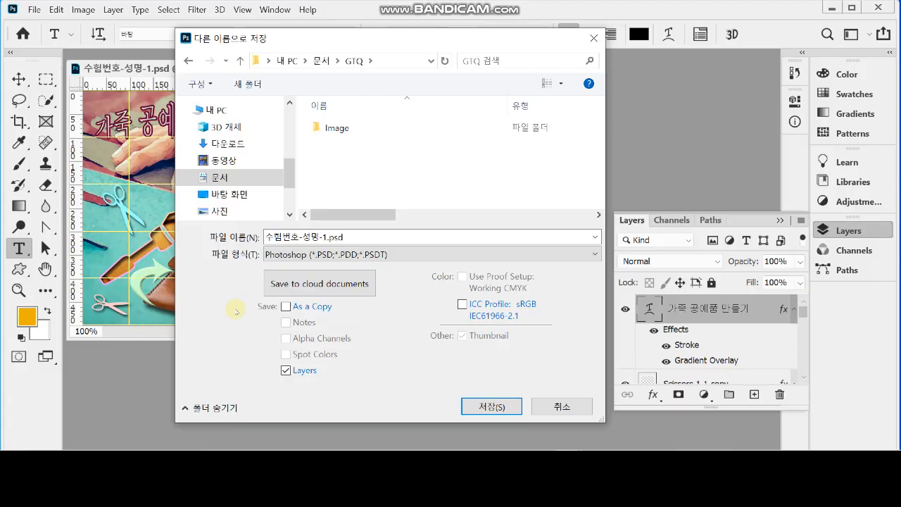
Save the poster as the JPEG file 수험번호-성명-1.jpg with High image quality (8) and Baseline ("Standard") format
click(486, 254)
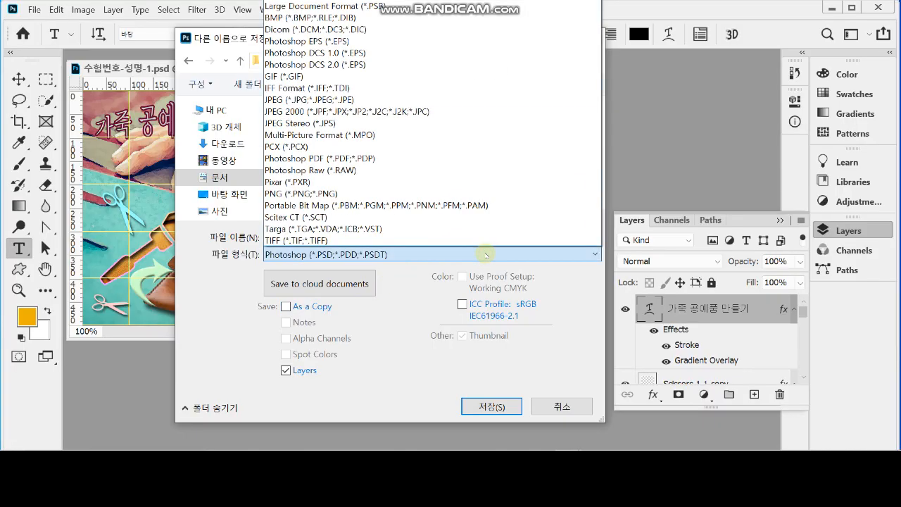
click(466, 101)
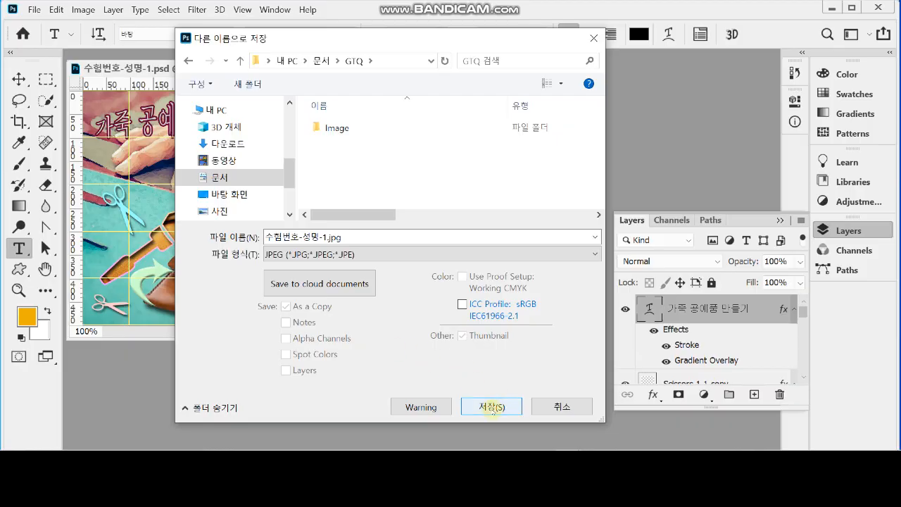
click(491, 408)
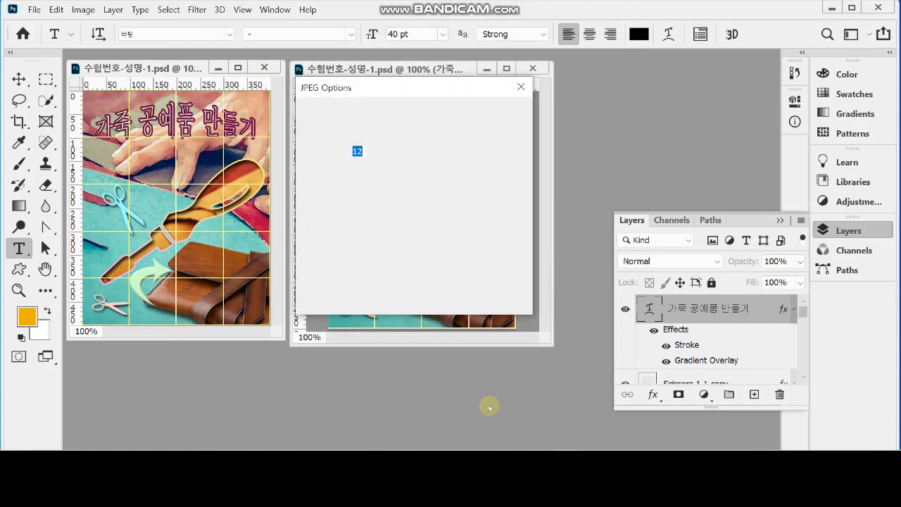
click(427, 150)
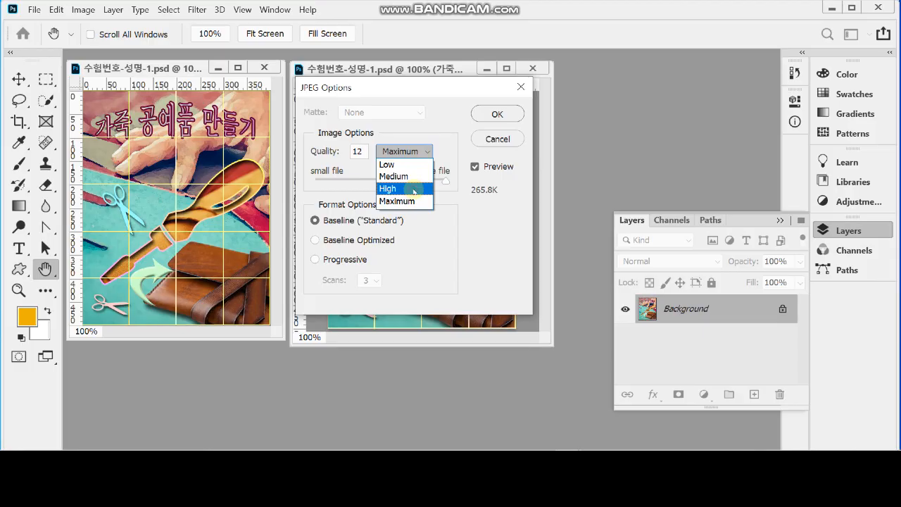
click(414, 190)
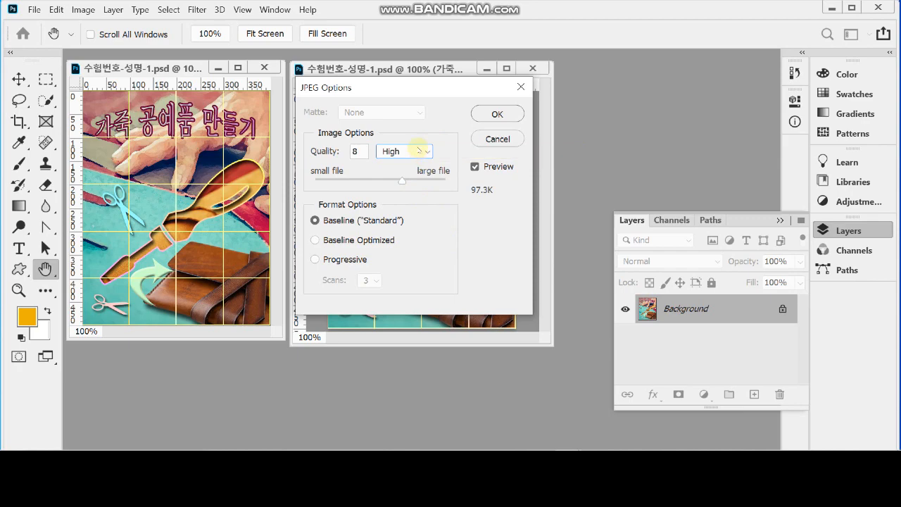
click(503, 115)
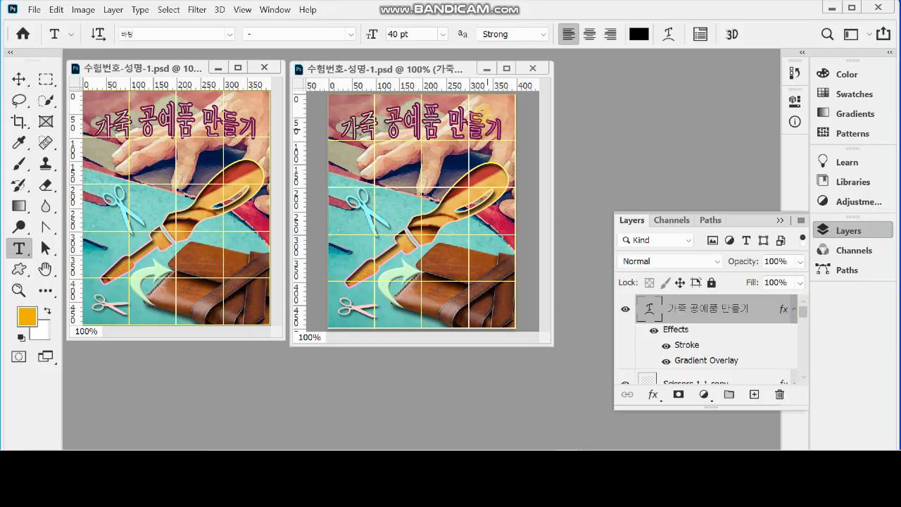
click(34, 10)
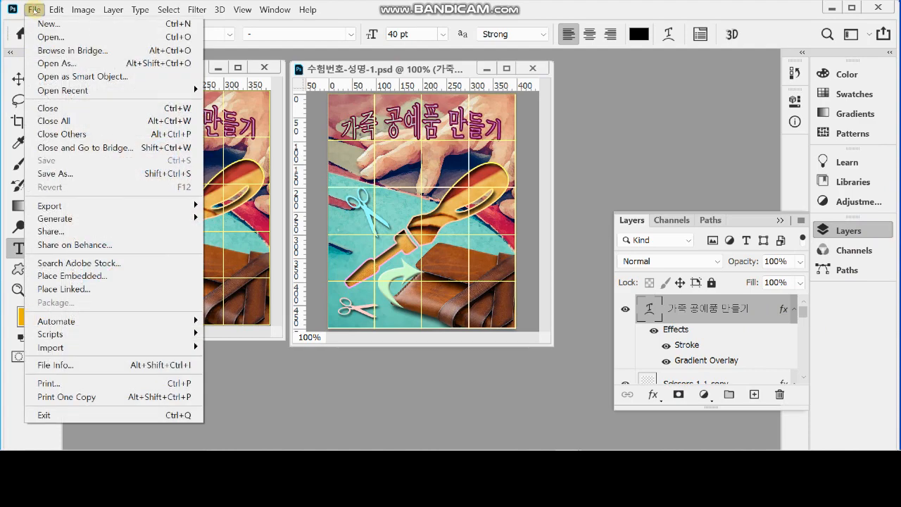
click(55, 173)
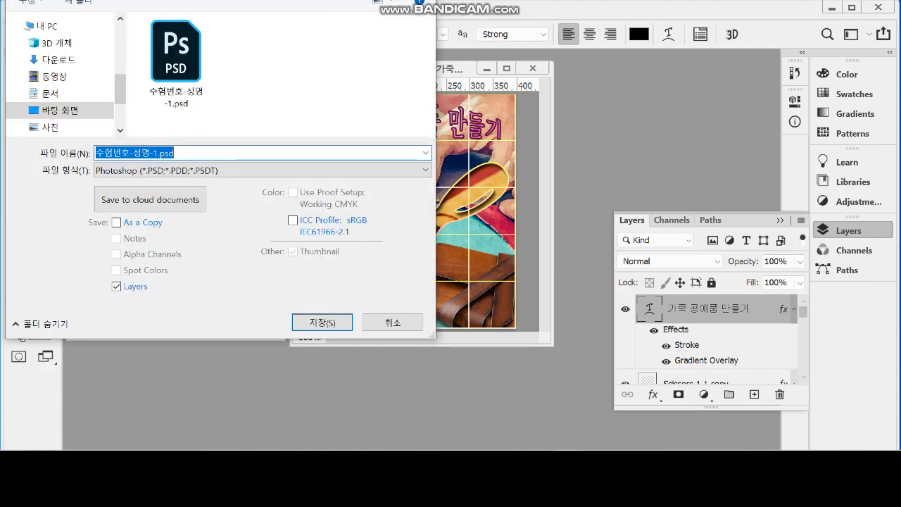
click(392, 322)
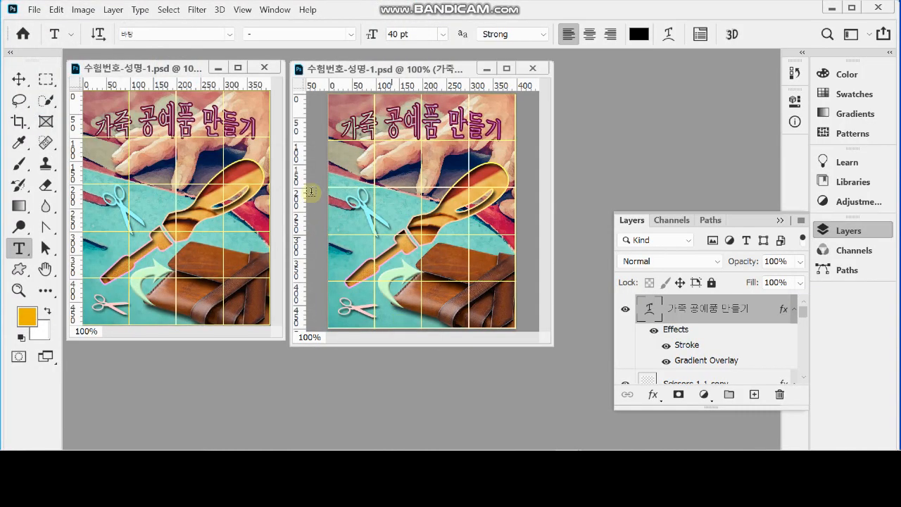
Resize the poster image proportionally to 40 × 50 pixels at 72 pixels/inch, keeping its layers
click(81, 10)
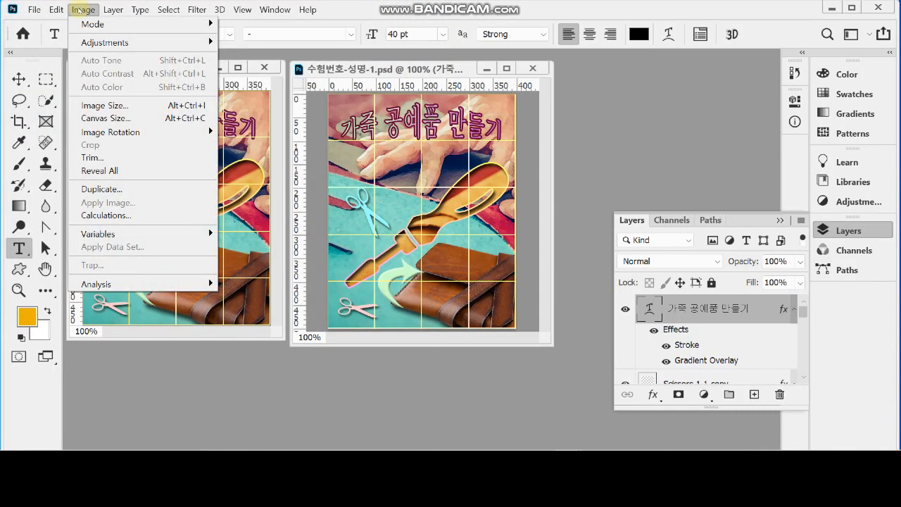
click(111, 106)
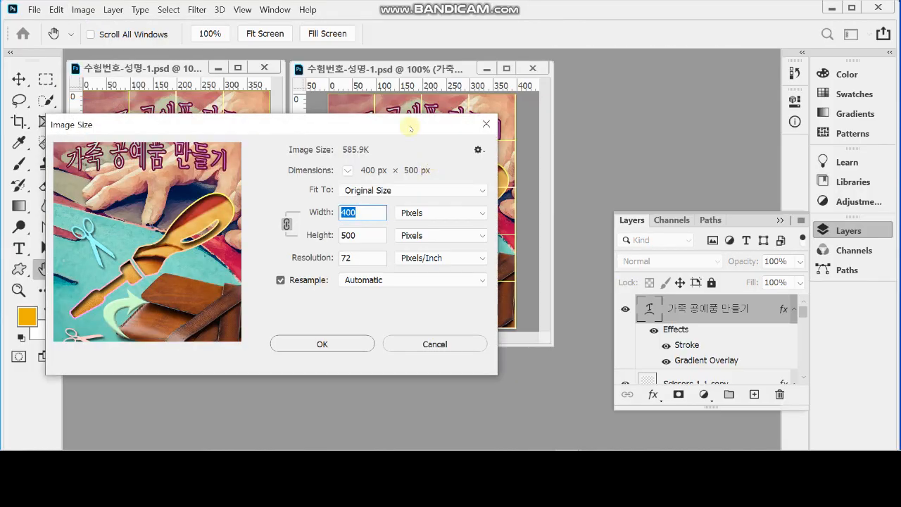
text(40)
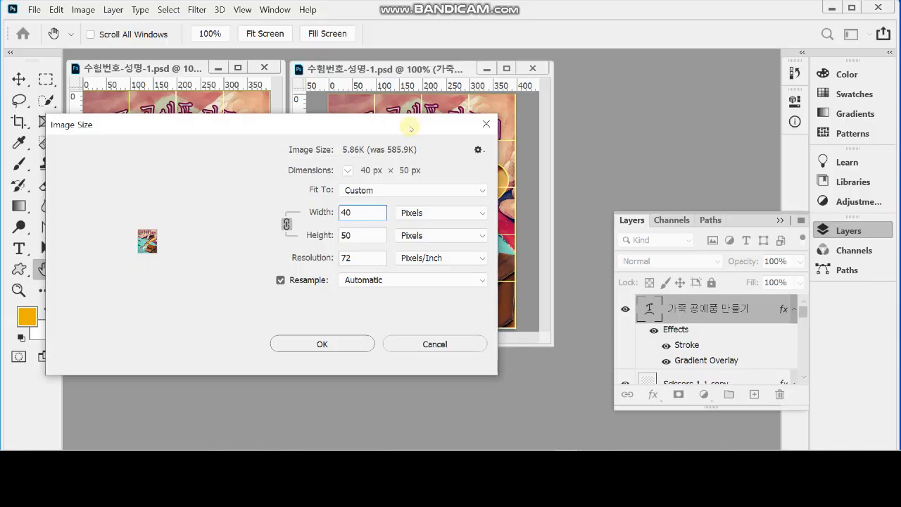
drag(355, 124, 376, 126)
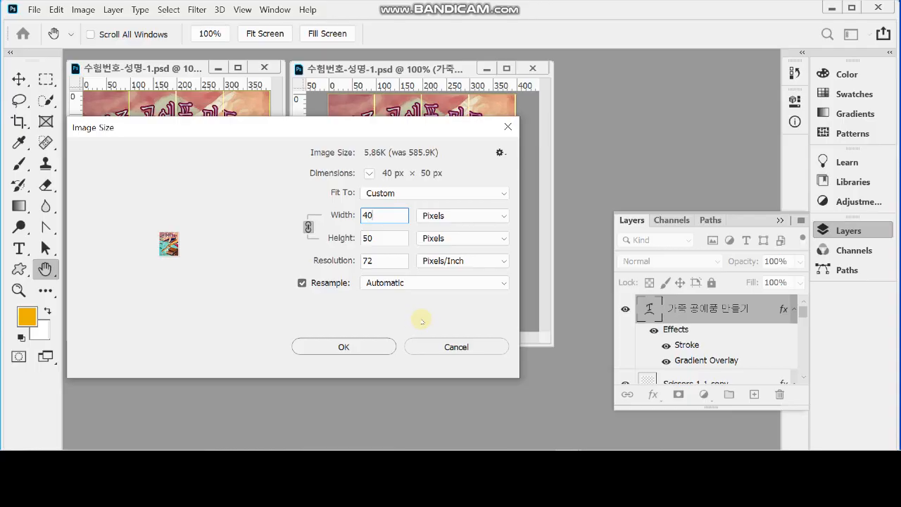
click(366, 349)
key(t)
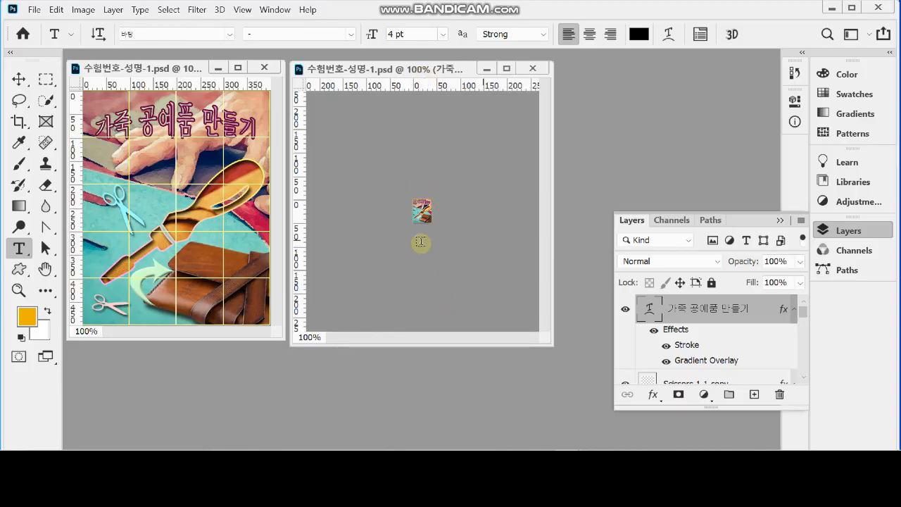
scroll(769, 347, down, 5)
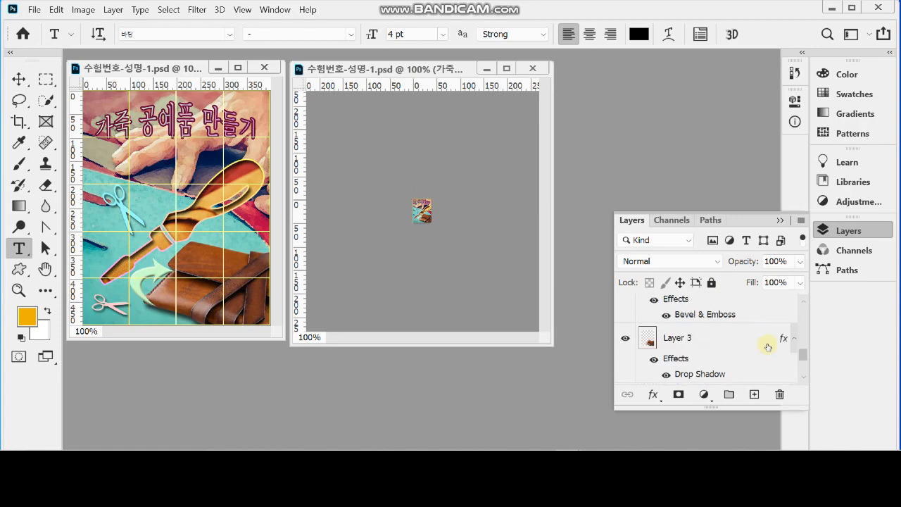
scroll(768, 347, up, 5)
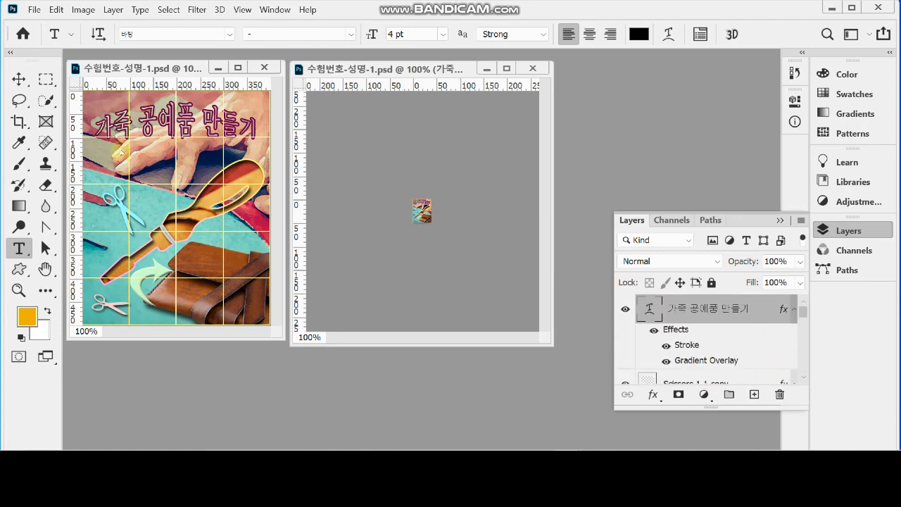
Save the reduced poster with its layers as the Photoshop file 수험번호-성명-1.psd in the GTQ folder inside 문서
click(33, 10)
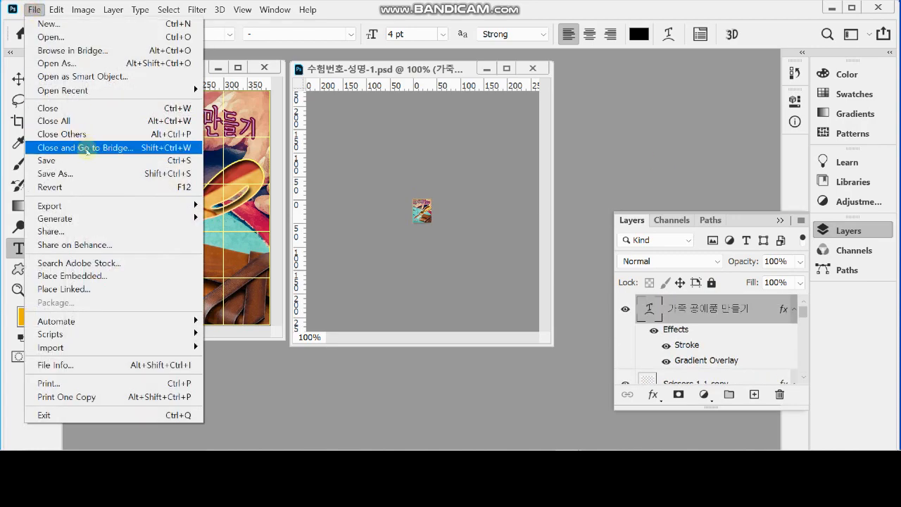
click(89, 173)
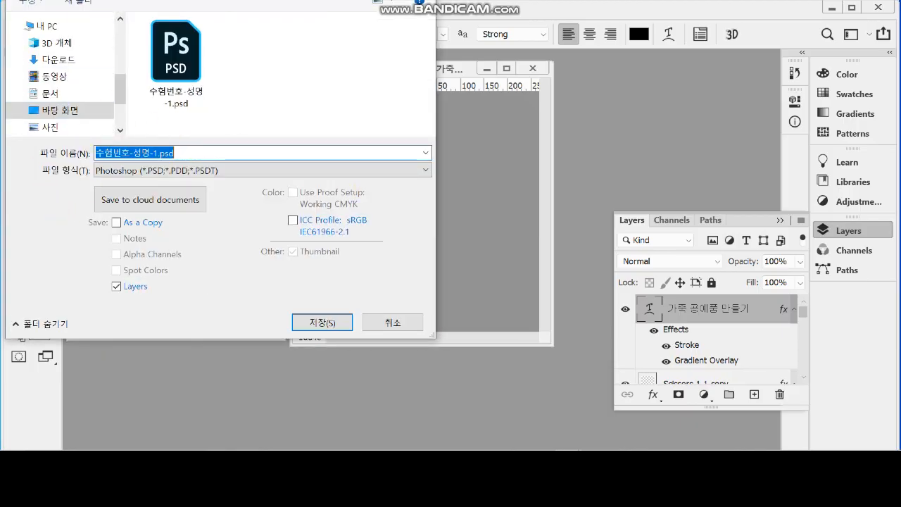
drag(221, 2, 225, 15)
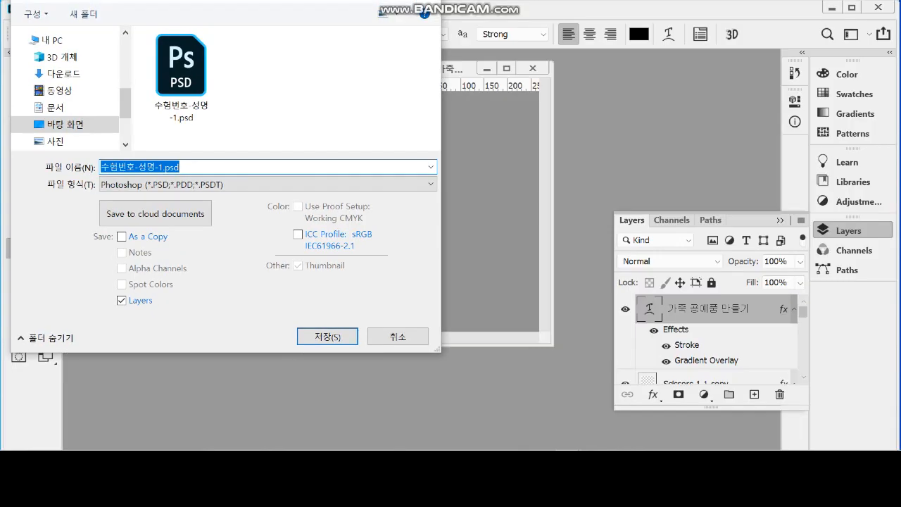
drag(57, 0, 136, 20)
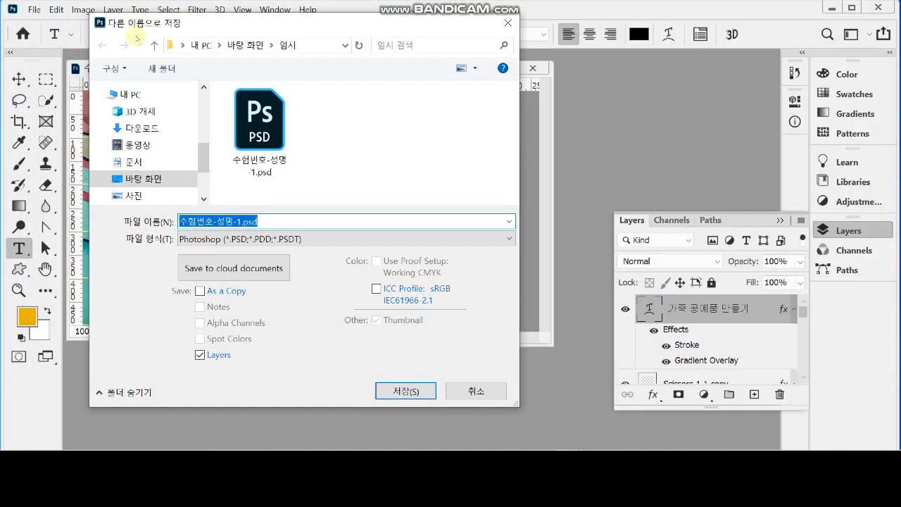
click(145, 164)
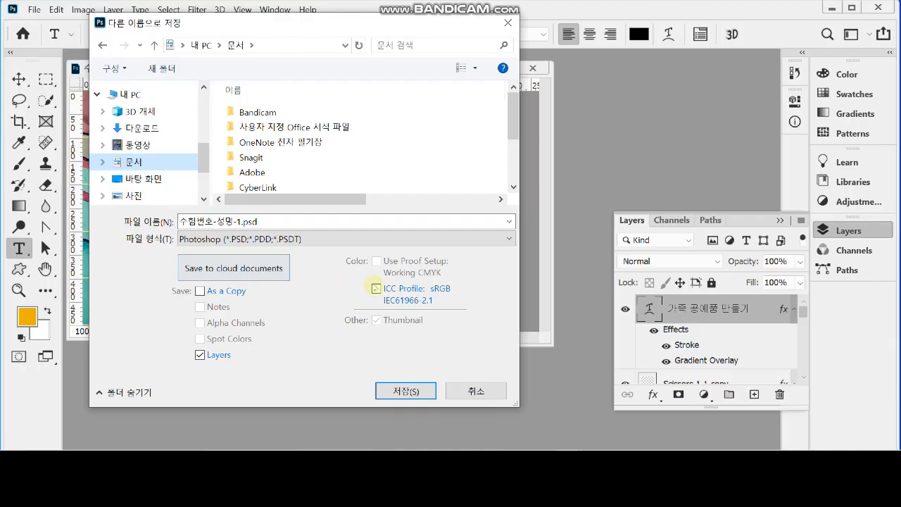
drag(527, 131, 515, 177)
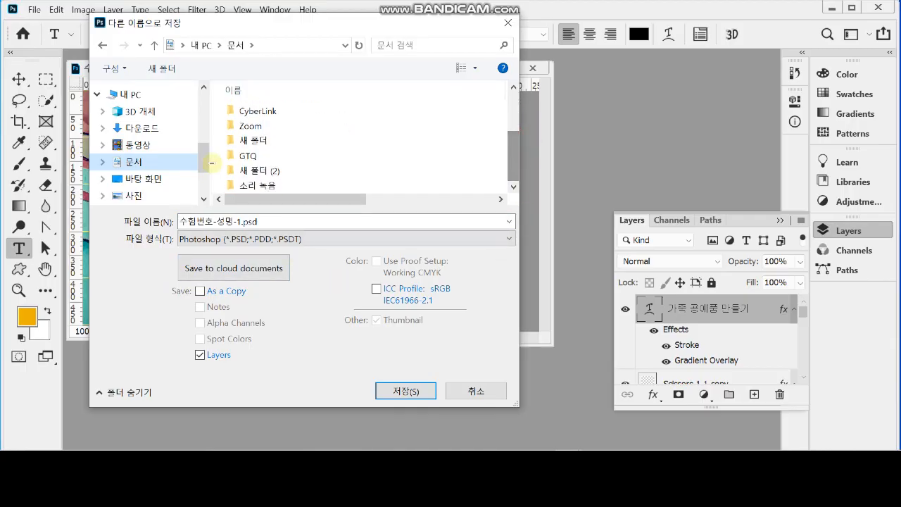
double_click(243, 156)
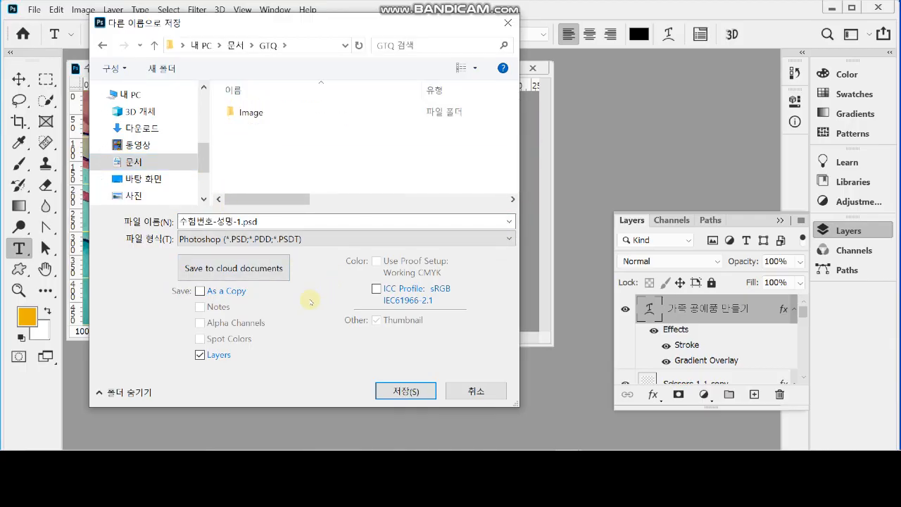
click(405, 392)
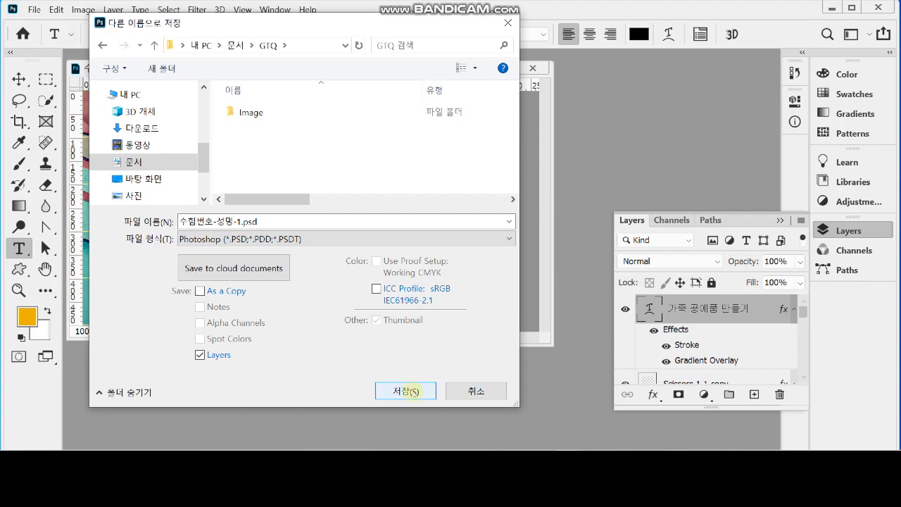
click(406, 391)
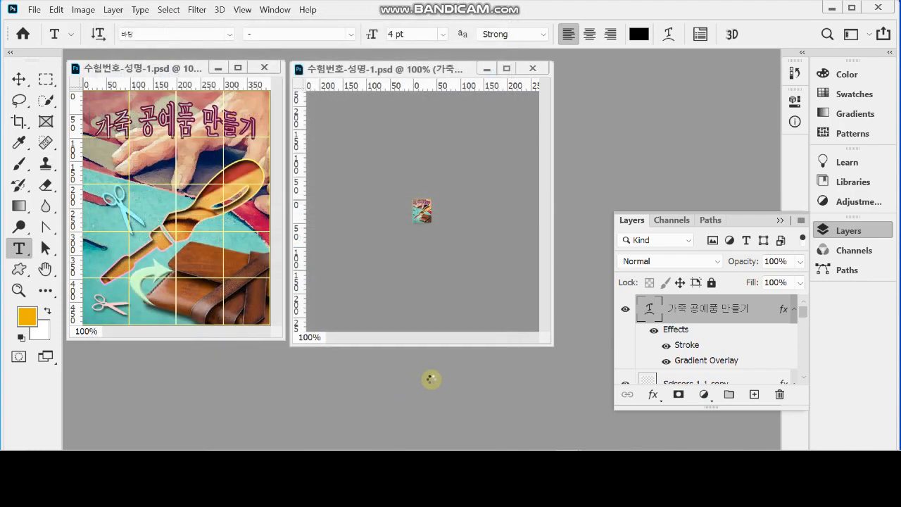